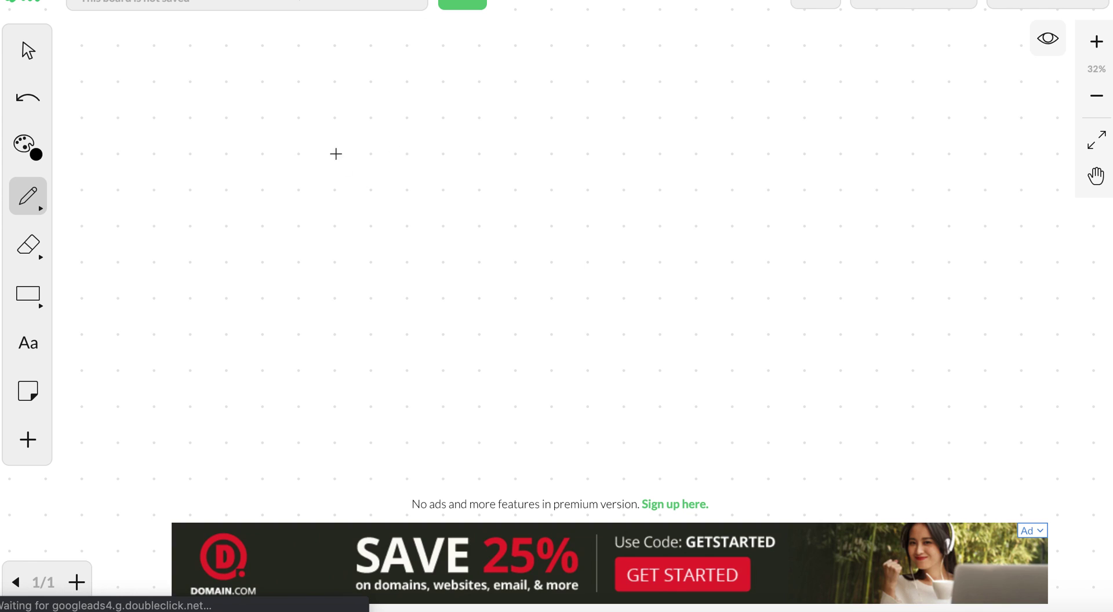
# Add the text '1. stocks that have continuation' near the top-left of the whiteboard
pyautogui.click(36, 339)
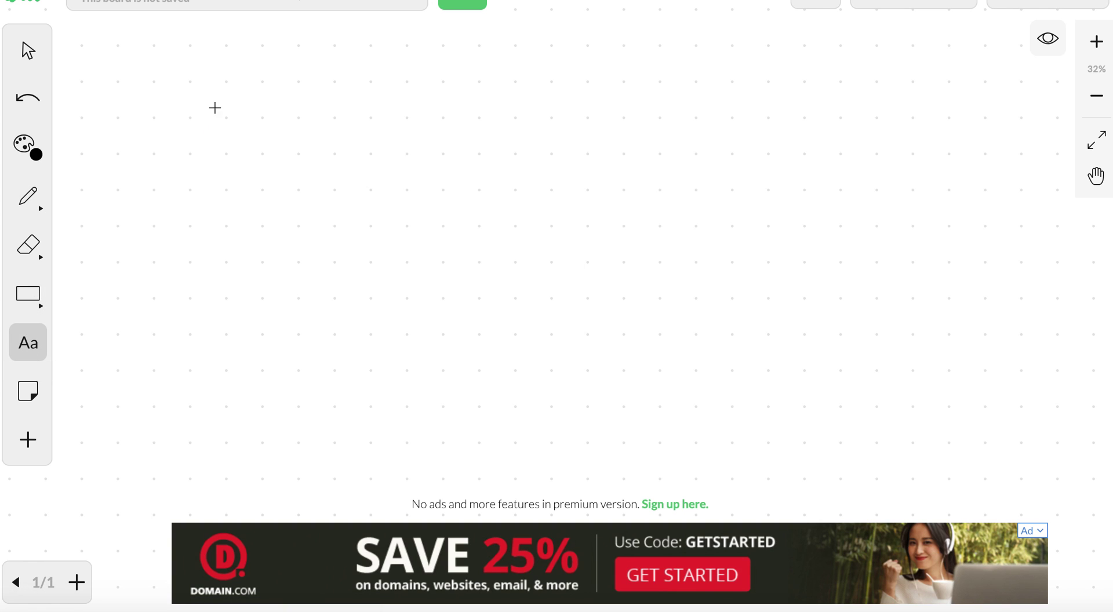
pyautogui.click(217, 89)
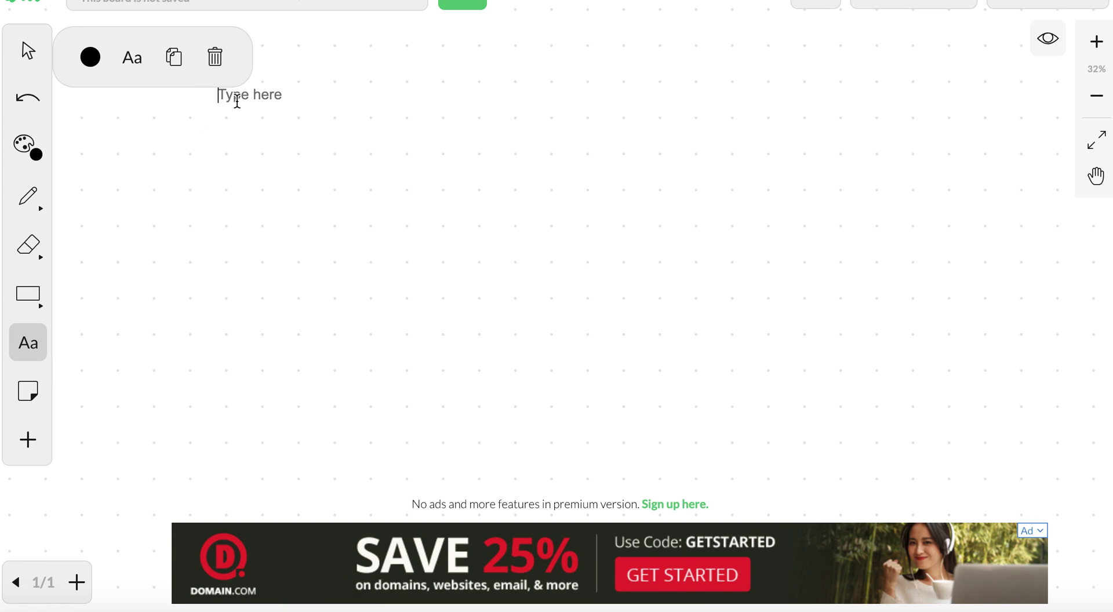
pyautogui.write('1. stocks that ')
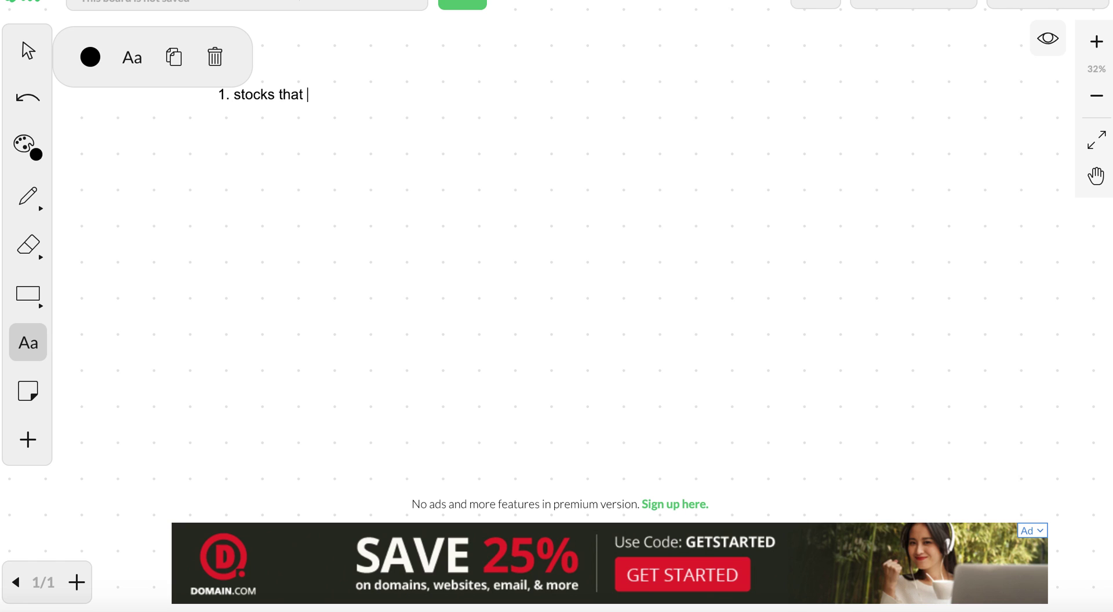
pyautogui.write('have continuation')
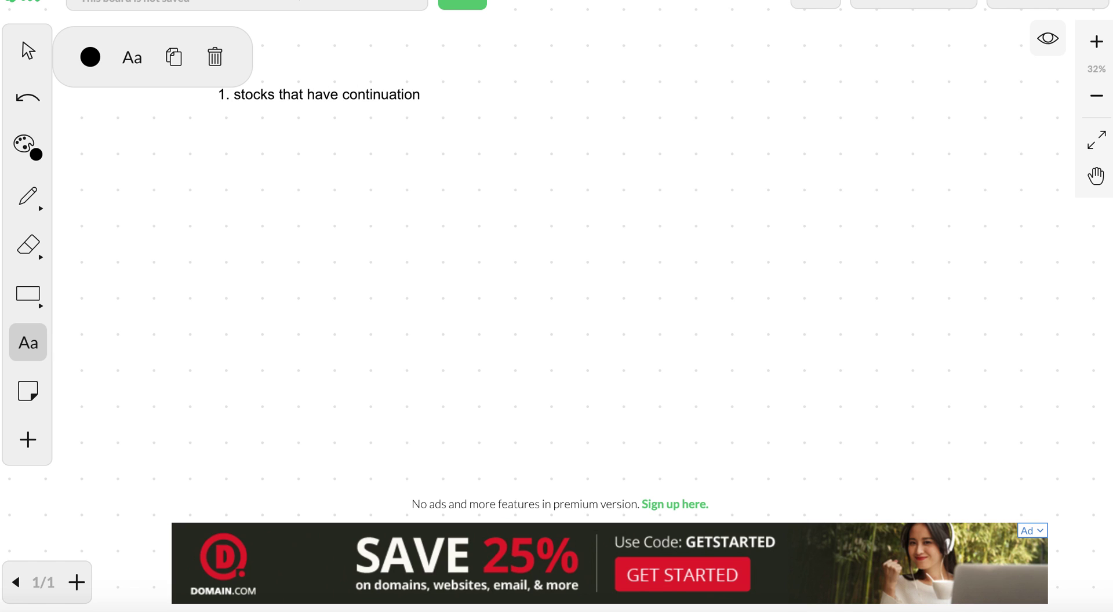
# With the pen, sketch a rising zigzag breaking above a flat resistance line
pyautogui.click(28, 198)
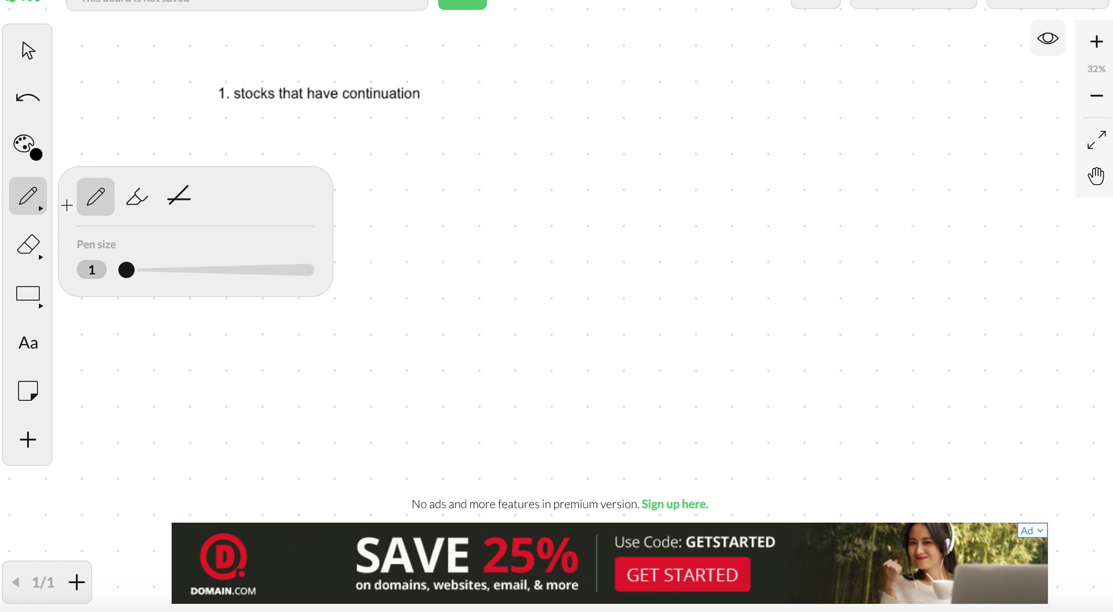
pyautogui.click(97, 199)
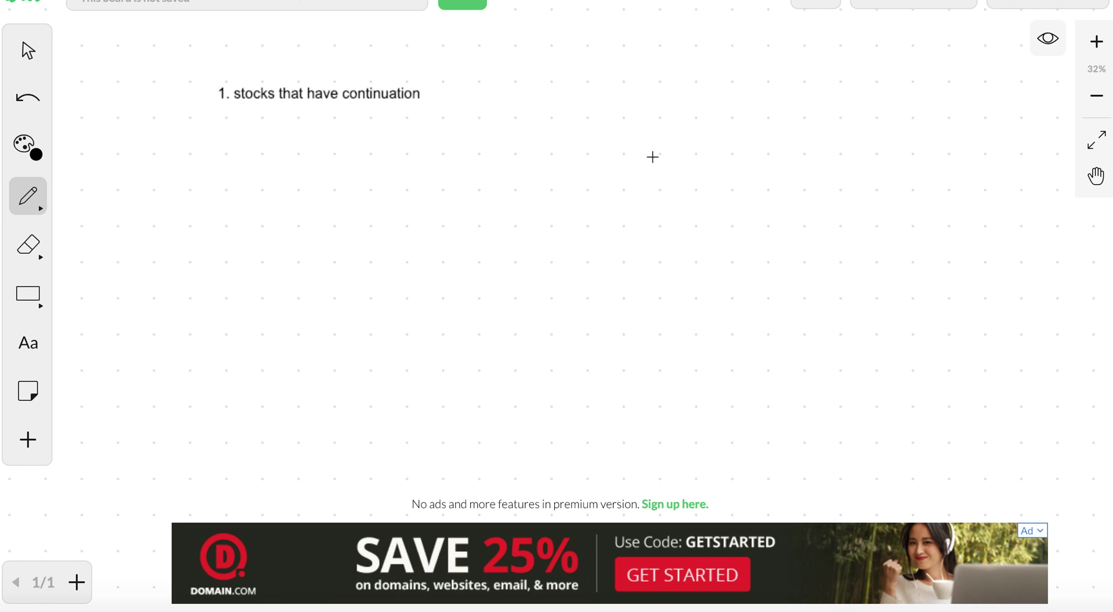
pyautogui.moveTo(649, 172)
pyautogui.mouseDown()
pyautogui.moveTo(683, 87)
pyautogui.moveTo(710, 118)
pyautogui.moveTo(726, 100)
pyautogui.moveTo(763, 98)
pyautogui.mouseUp()
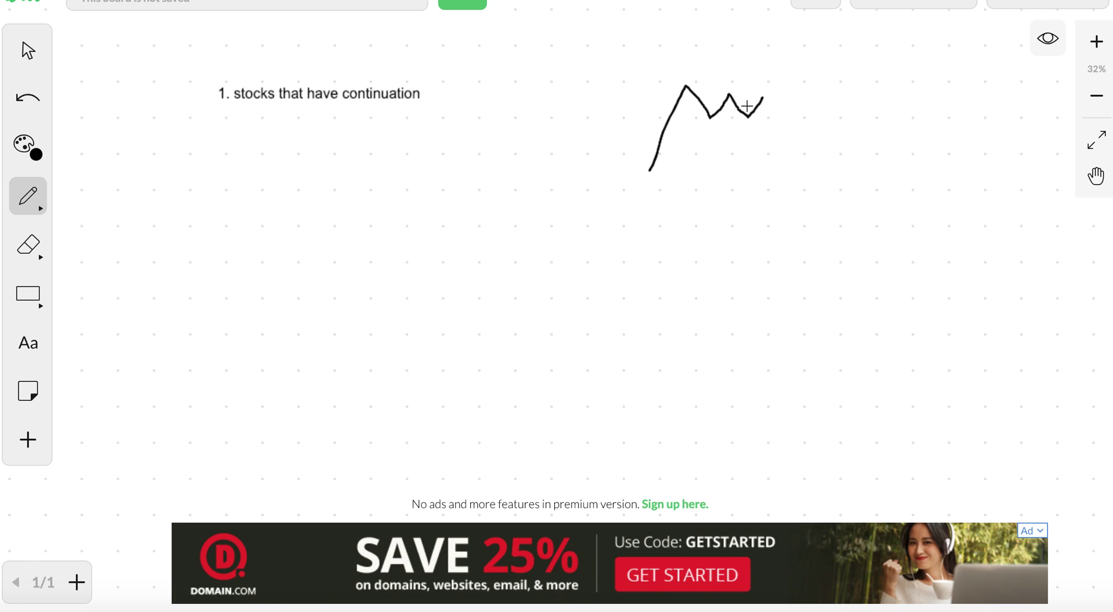
pyautogui.moveTo(647, 84); pyautogui.dragTo(845, 86)
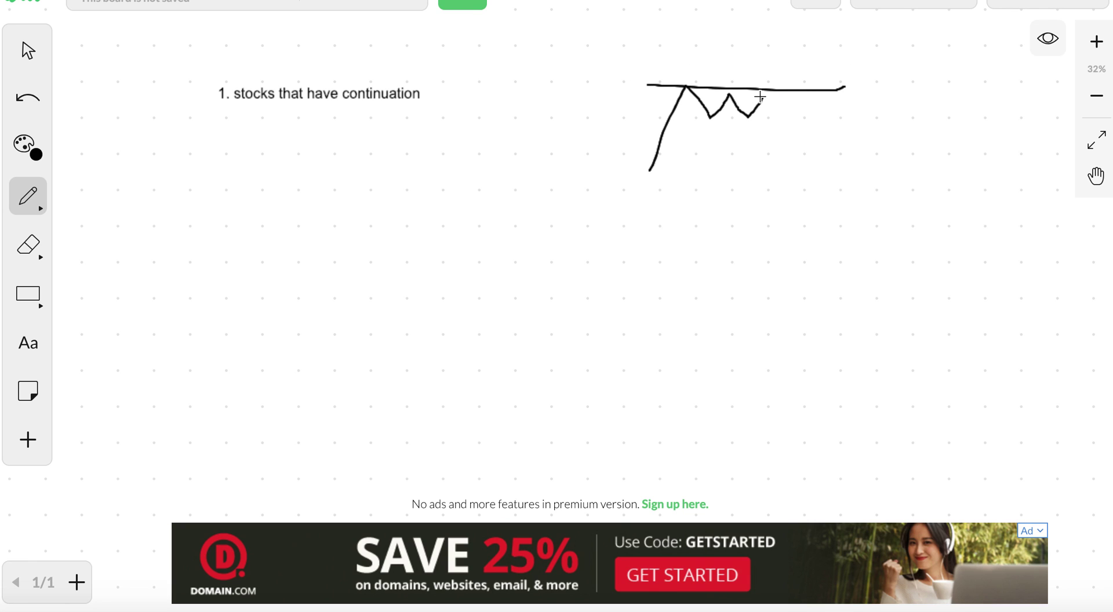
pyautogui.moveTo(765, 101); pyautogui.dragTo(779, 46)
# Sketch a falling zigzag breaking below a support line
pyautogui.moveTo(876, 100)
pyautogui.mouseDown()
pyautogui.moveTo(899, 186)
pyautogui.moveTo(909, 164)
pyautogui.moveTo(924, 180)
pyautogui.moveTo(937, 164)
pyautogui.moveTo(945, 180)
pyautogui.mouseUp()
pyautogui.moveTo(855, 188)
pyautogui.mouseDown()
pyautogui.moveTo(980, 188)
pyautogui.moveTo(976, 224)
pyautogui.mouseUp()
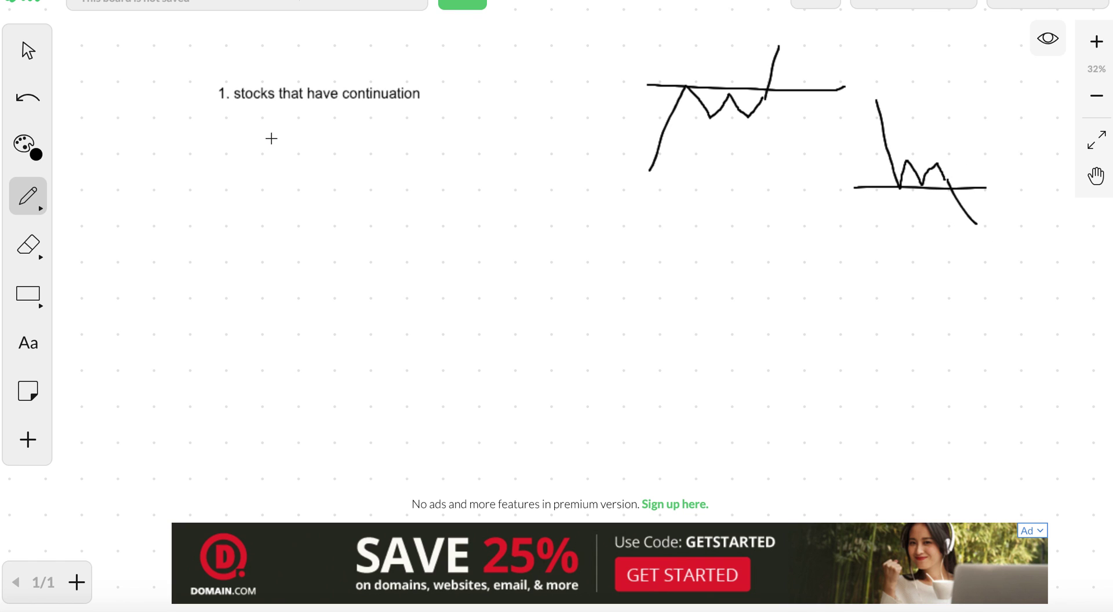
pyautogui.click(32, 339)
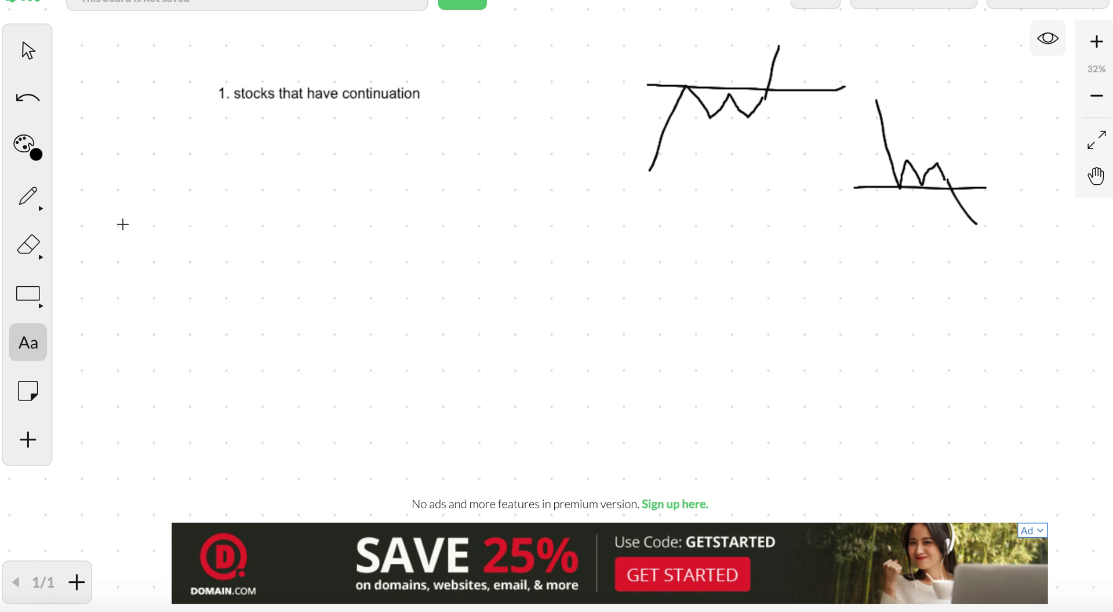
# Add the item '2. reversal' and sketch A-shaped and W-shaped reversal lines
pyautogui.click(223, 121)
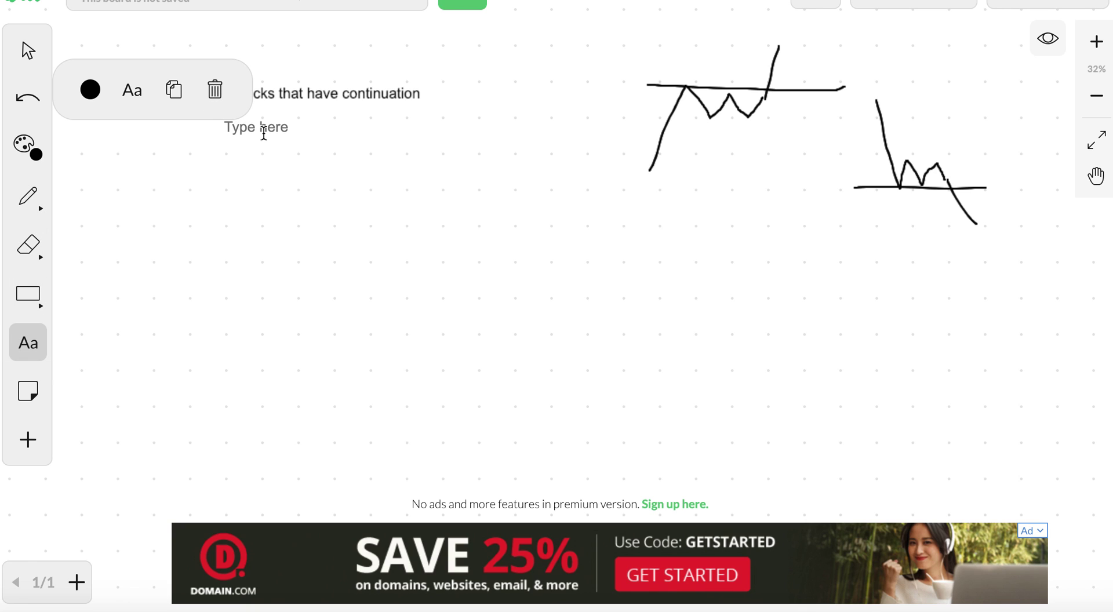
pyautogui.write('2. reversal')
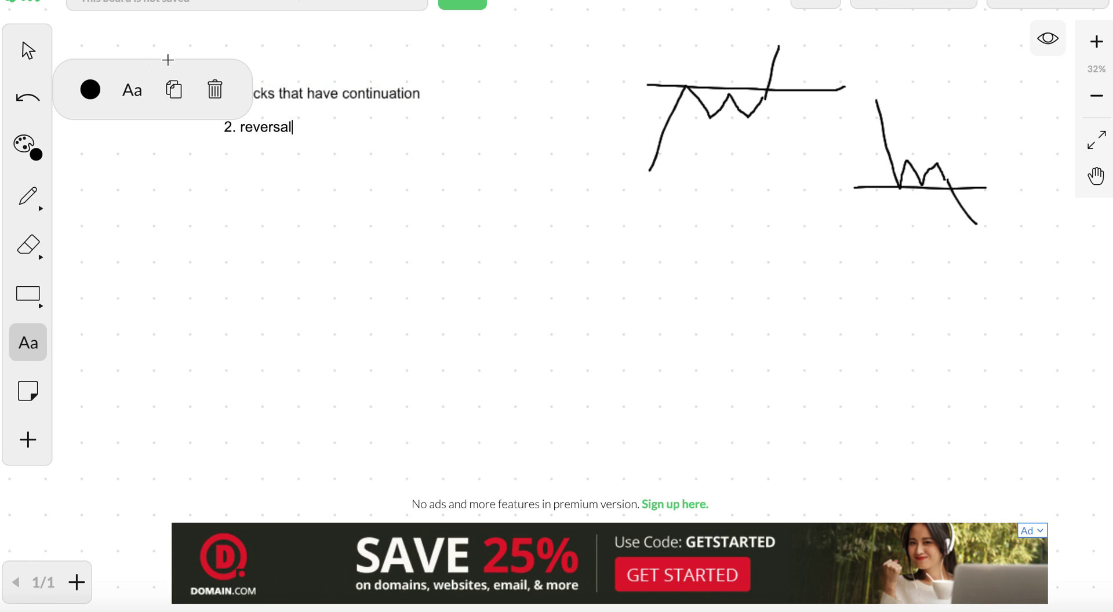
pyautogui.click(37, 217)
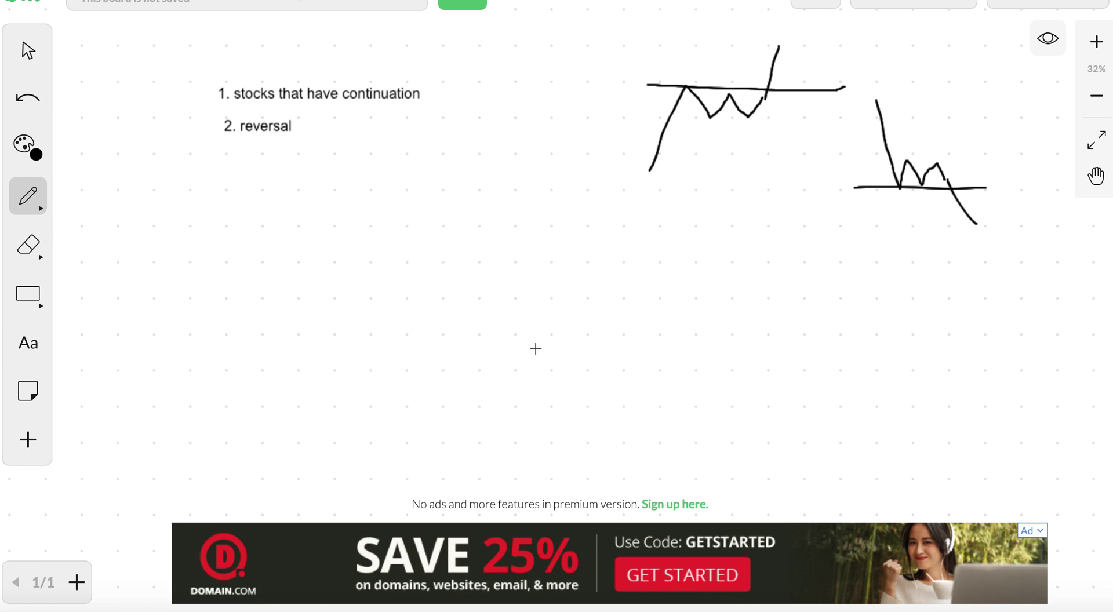
pyautogui.moveTo(542, 381)
pyautogui.mouseDown()
pyautogui.moveTo(588, 187)
pyautogui.moveTo(610, 253)
pyautogui.moveTo(629, 219)
pyautogui.moveTo(652, 294)
pyautogui.mouseUp()
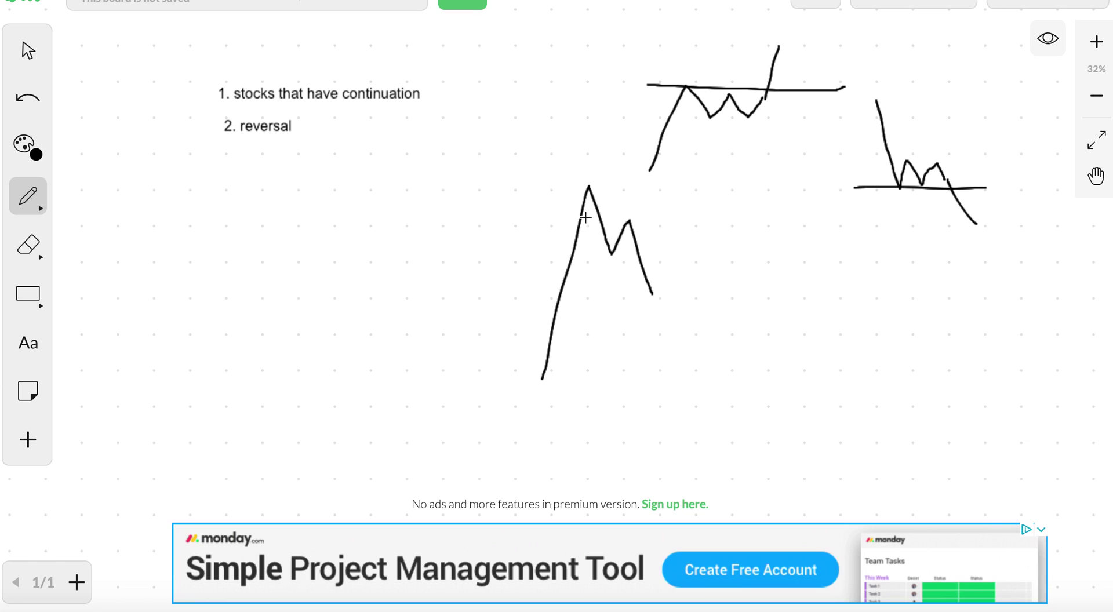
pyautogui.moveTo(699, 207)
pyautogui.mouseDown()
pyautogui.moveTo(750, 371)
pyautogui.moveTo(753, 306)
pyautogui.moveTo(778, 337)
pyautogui.moveTo(785, 250)
pyautogui.mouseUp()
# Draw horizontal lines across both reversal sketches and underline 'that have continuation'
pyautogui.moveTo(551, 254); pyautogui.dragTo(659, 255)
pyautogui.moveTo(686, 302); pyautogui.dragTo(803, 304)
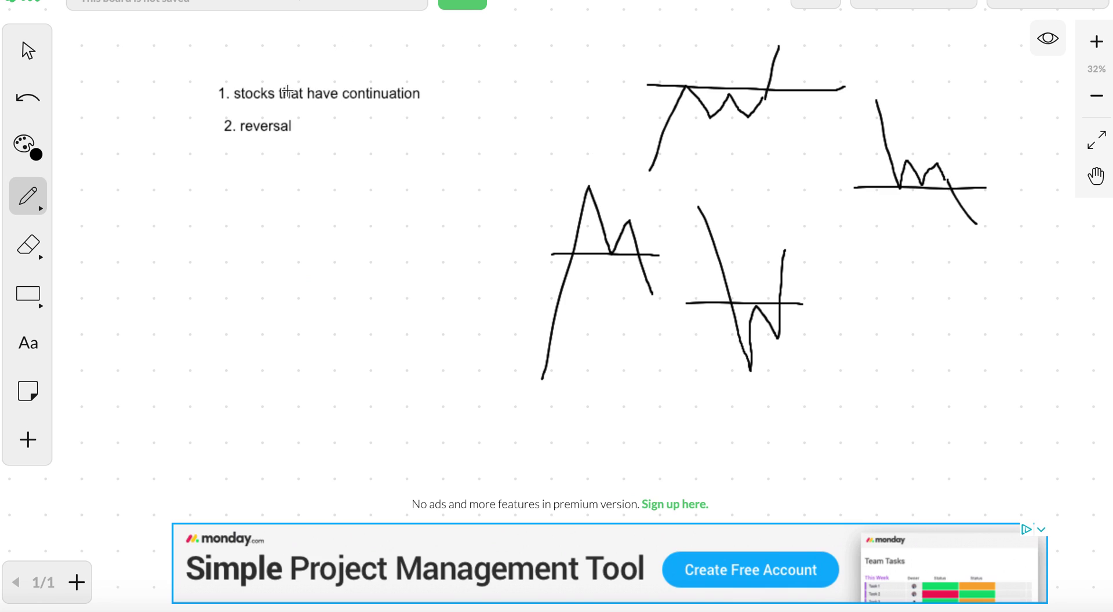
pyautogui.moveTo(273, 104); pyautogui.dragTo(403, 108)
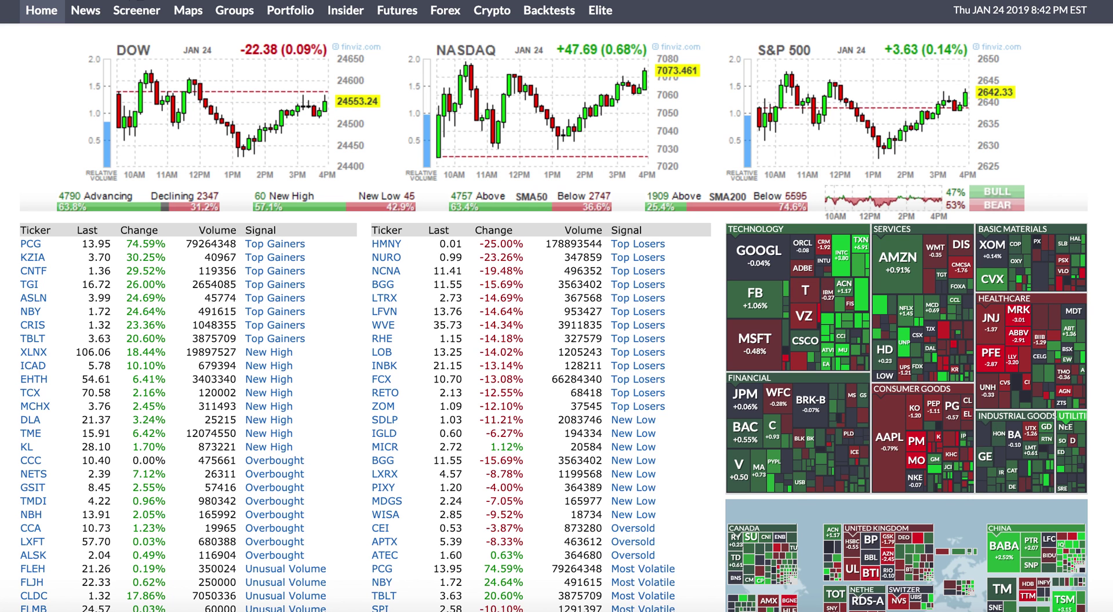
pyautogui.click(137, 10)
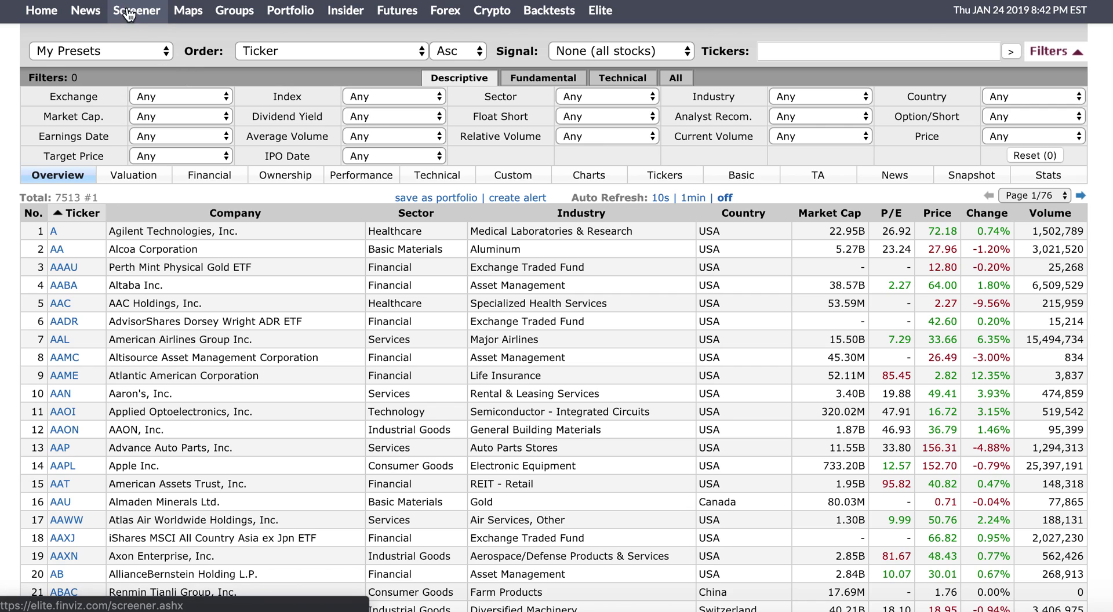
# Filter to stocks only (ex-Funds), current volume over 750K and relative volume over 2
pyautogui.click(864, 97)
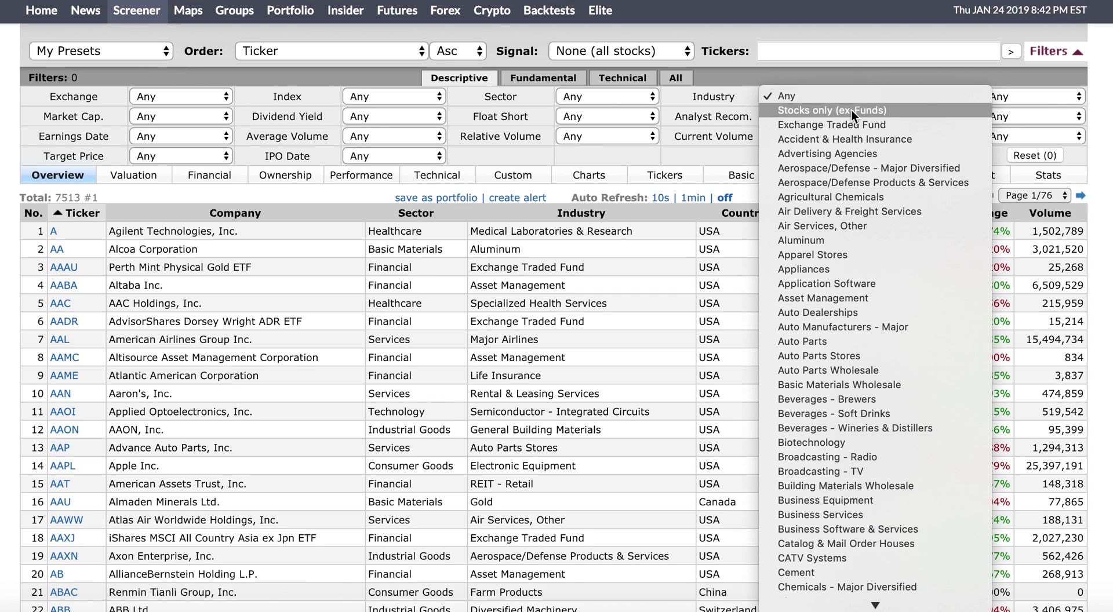
pyautogui.click(851, 110)
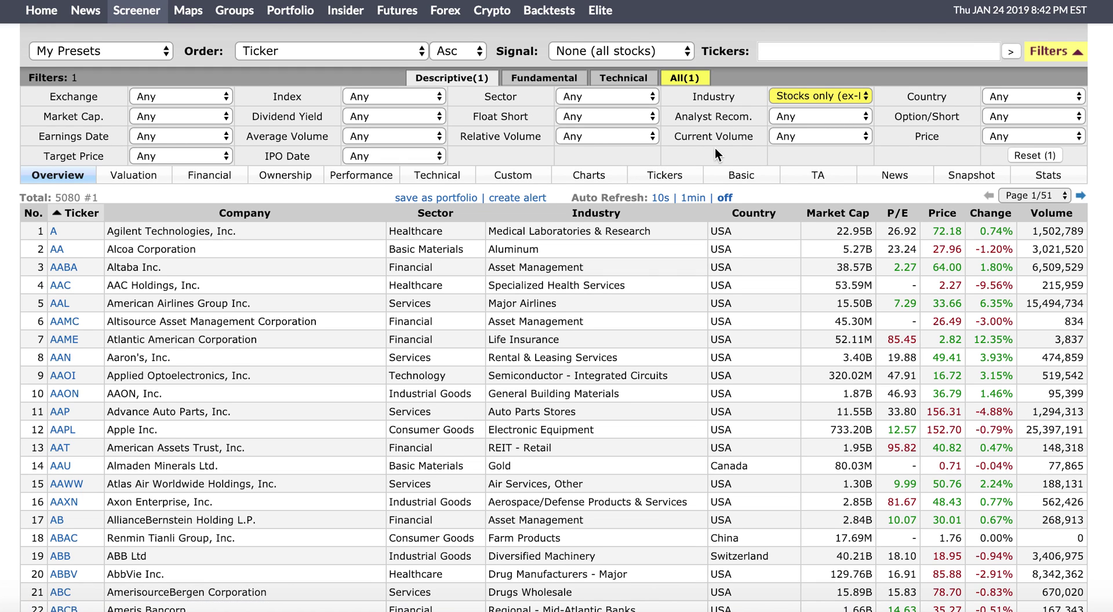
pyautogui.click(836, 137)
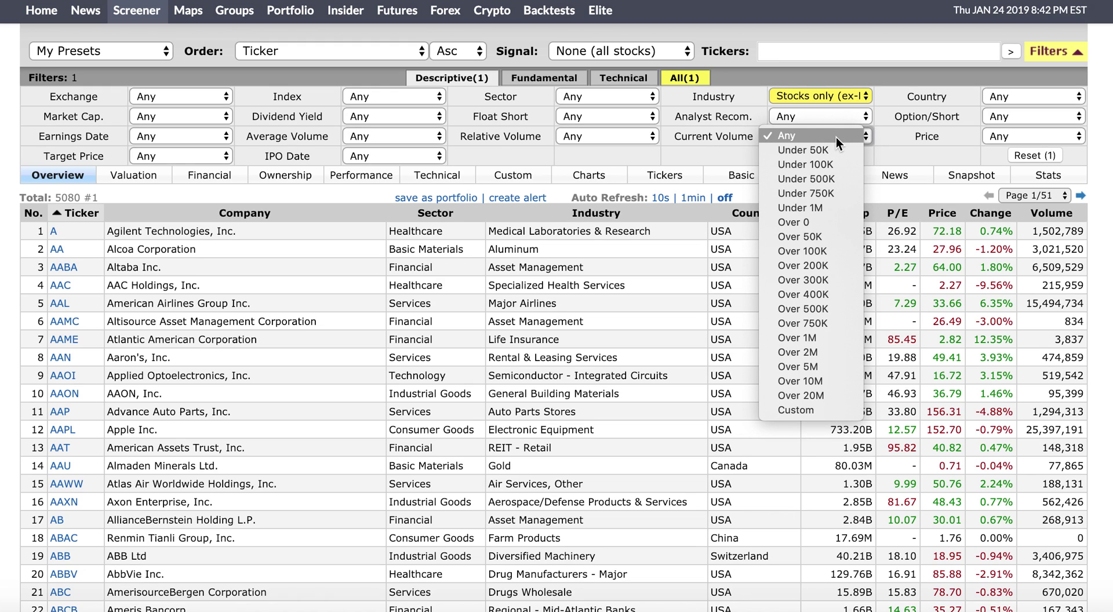
pyautogui.click(823, 325)
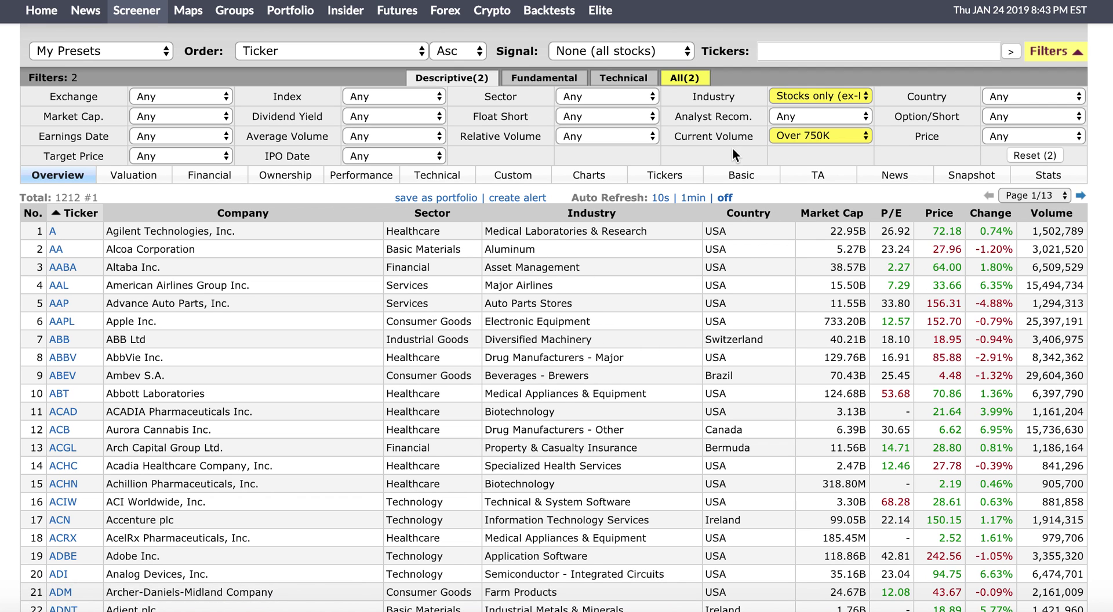
pyautogui.click(641, 137)
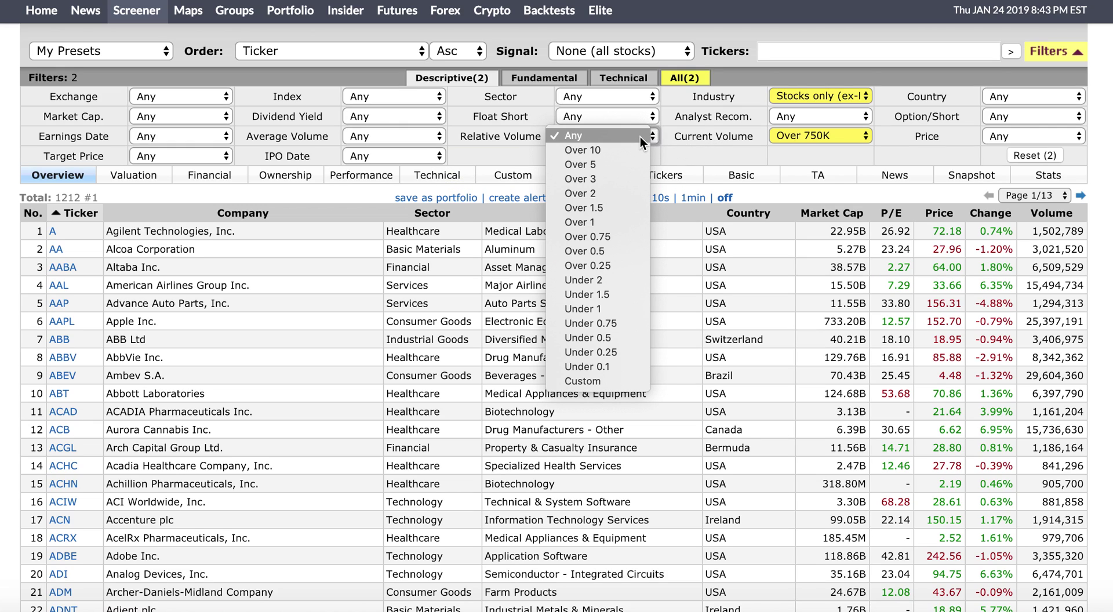
pyautogui.click(626, 197)
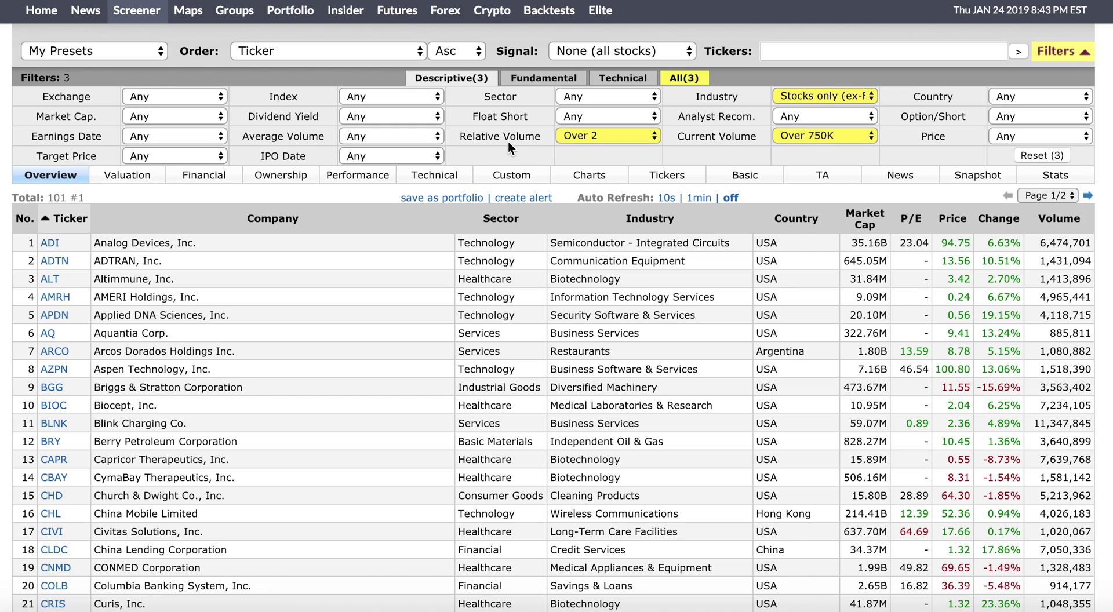
pyautogui.moveTo(512, 144)
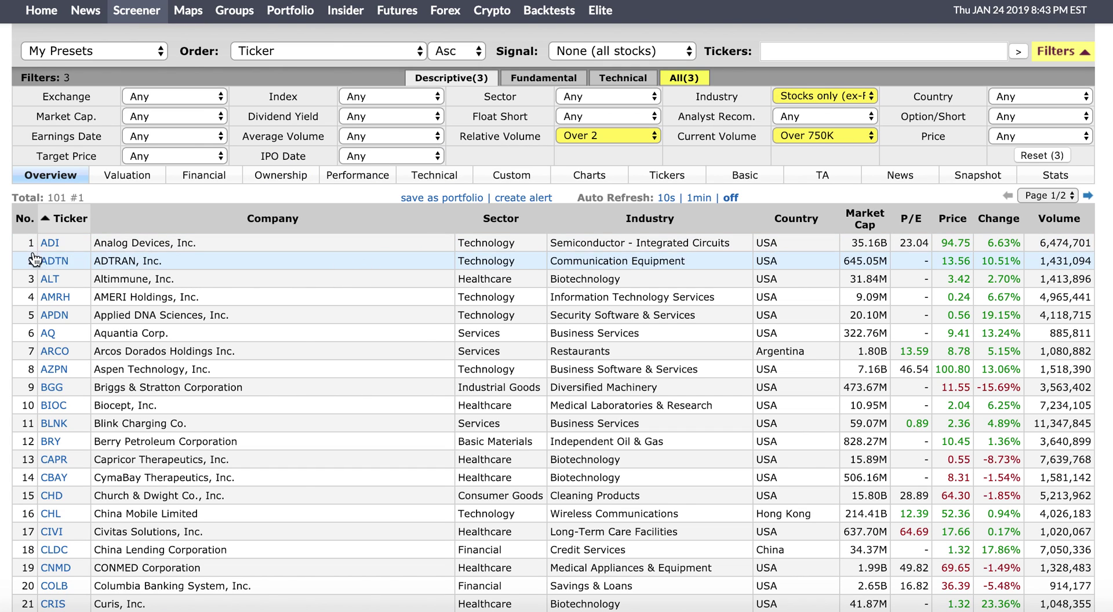
pyautogui.rightClick(50, 243)
pyautogui.click(87, 251)
pyautogui.click(50, 243)
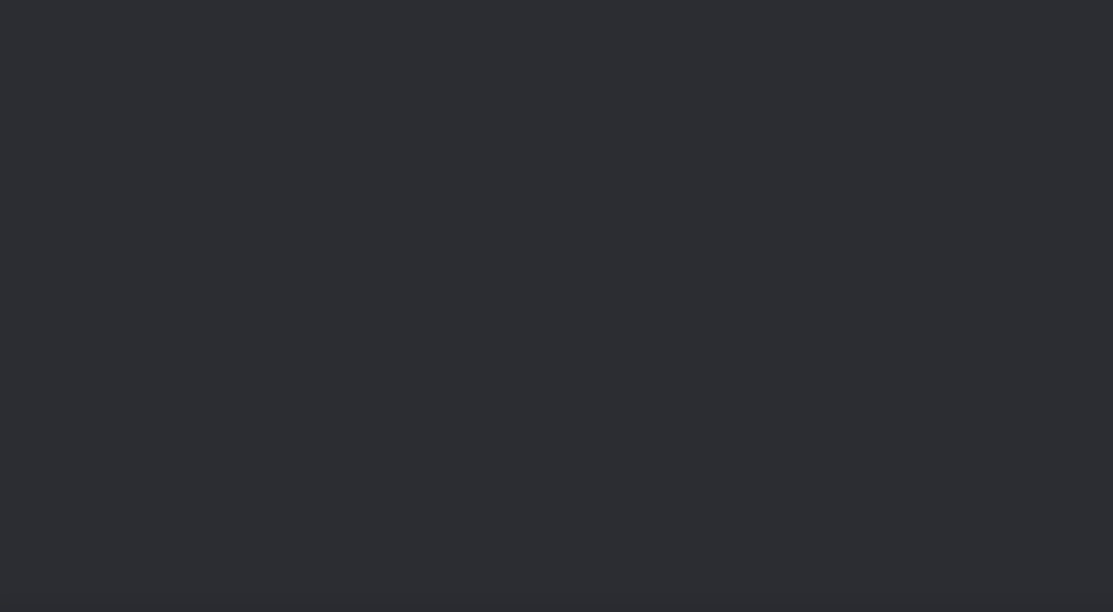
pyautogui.scroll(-7, 1047, 318)
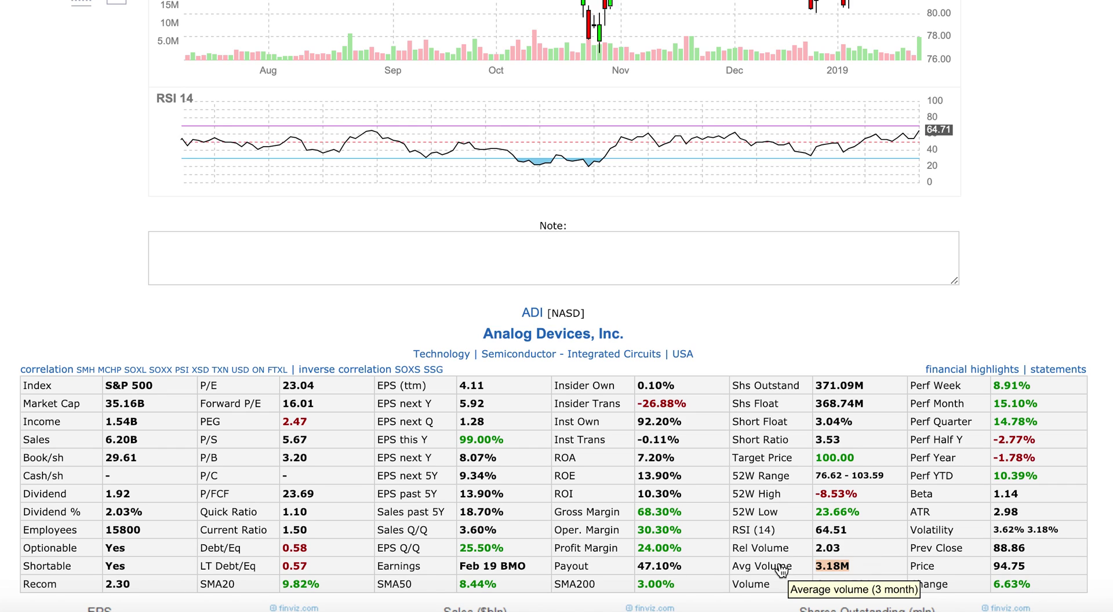
pyautogui.scroll(-1, 854, 551)
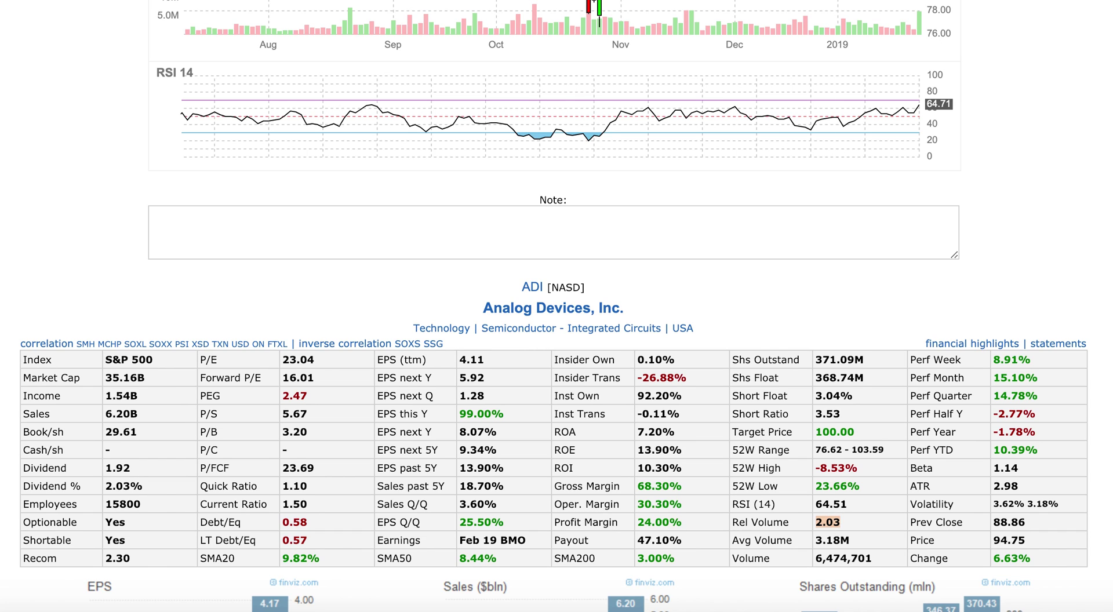
pyautogui.hotkey('alt', 'Left')
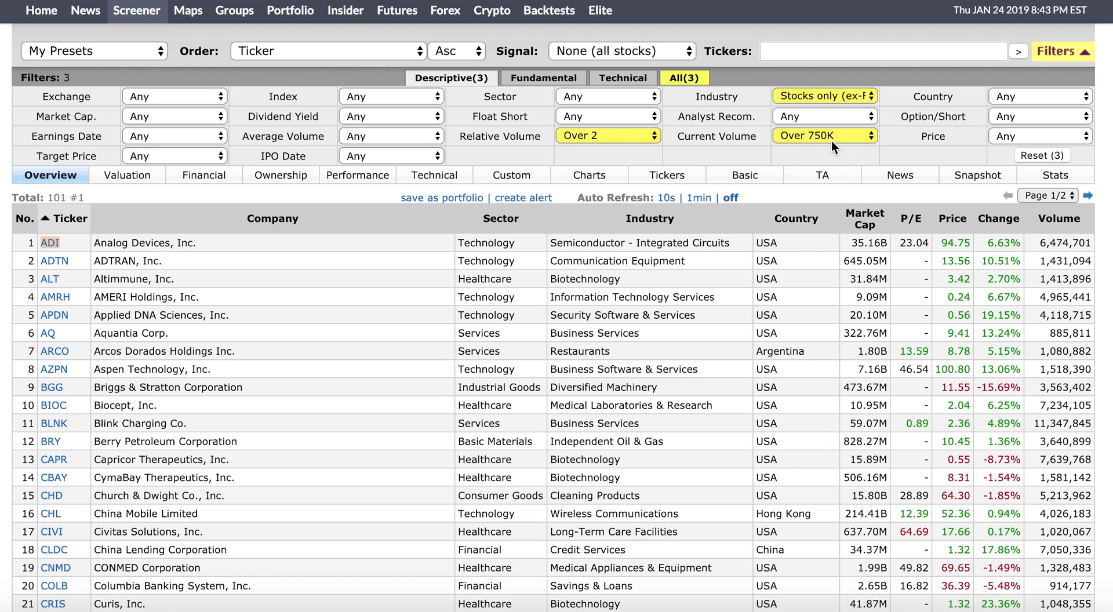
# Keep only stocks priced over $10 and sort by daily change, biggest gainers first
pyautogui.click(1074, 138)
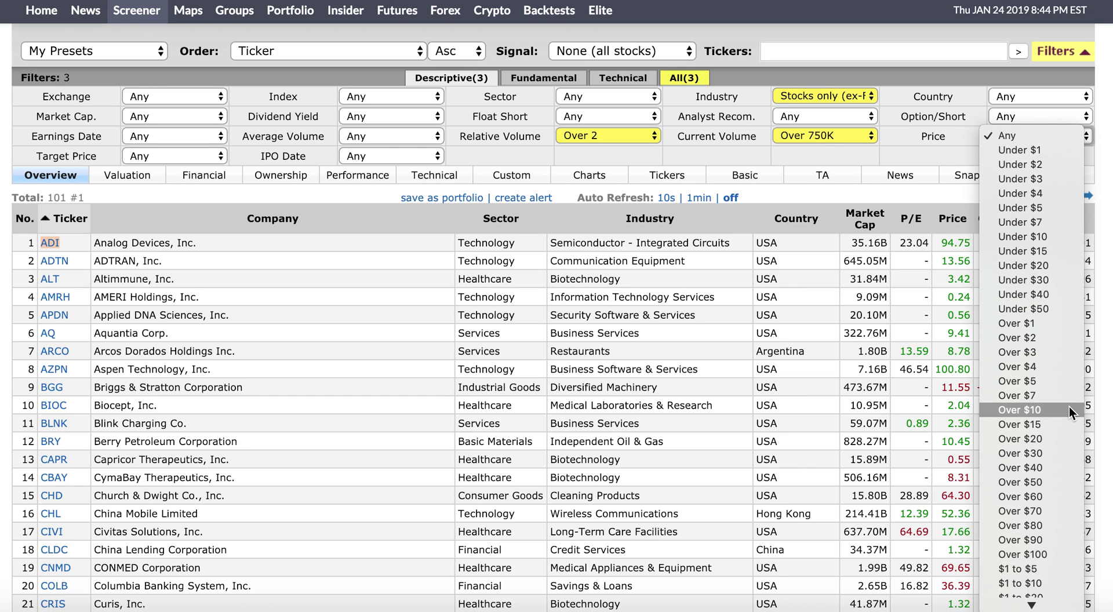
pyautogui.click(1054, 410)
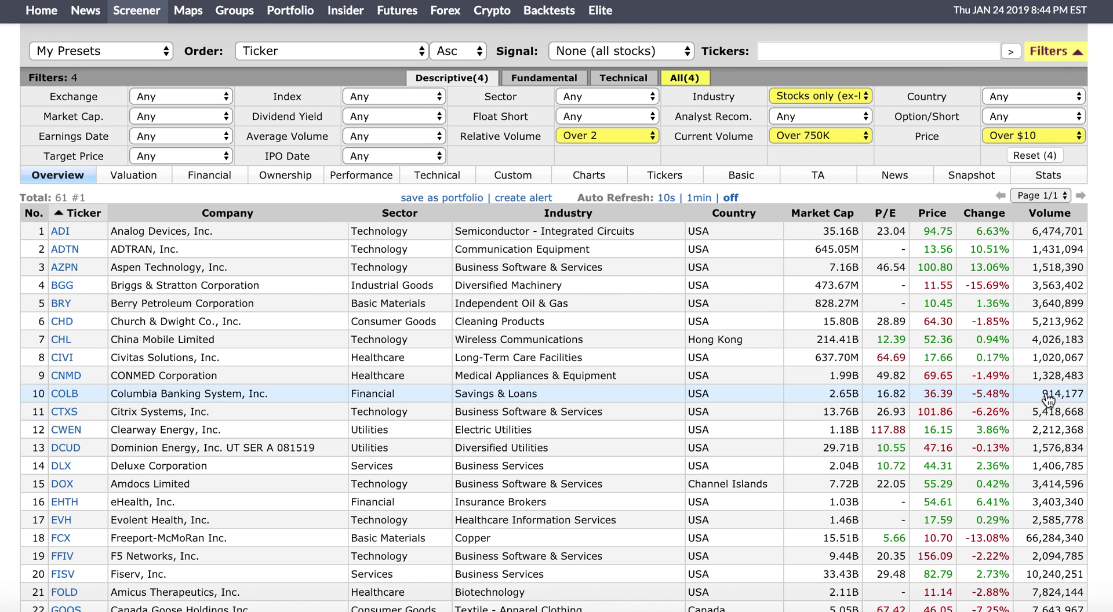
pyautogui.click(998, 218)
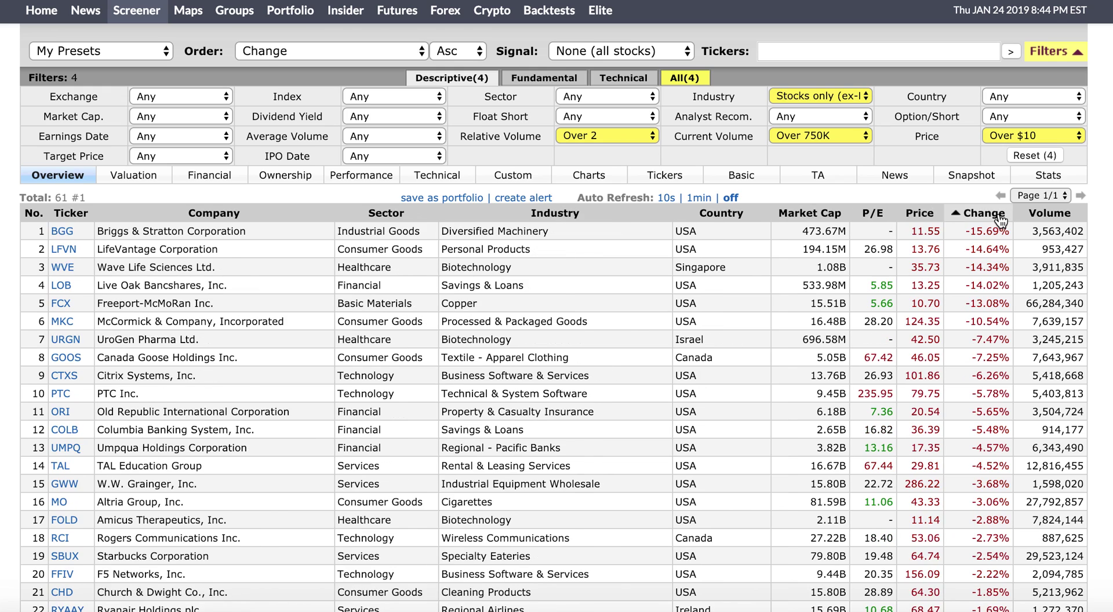
pyautogui.click(997, 218)
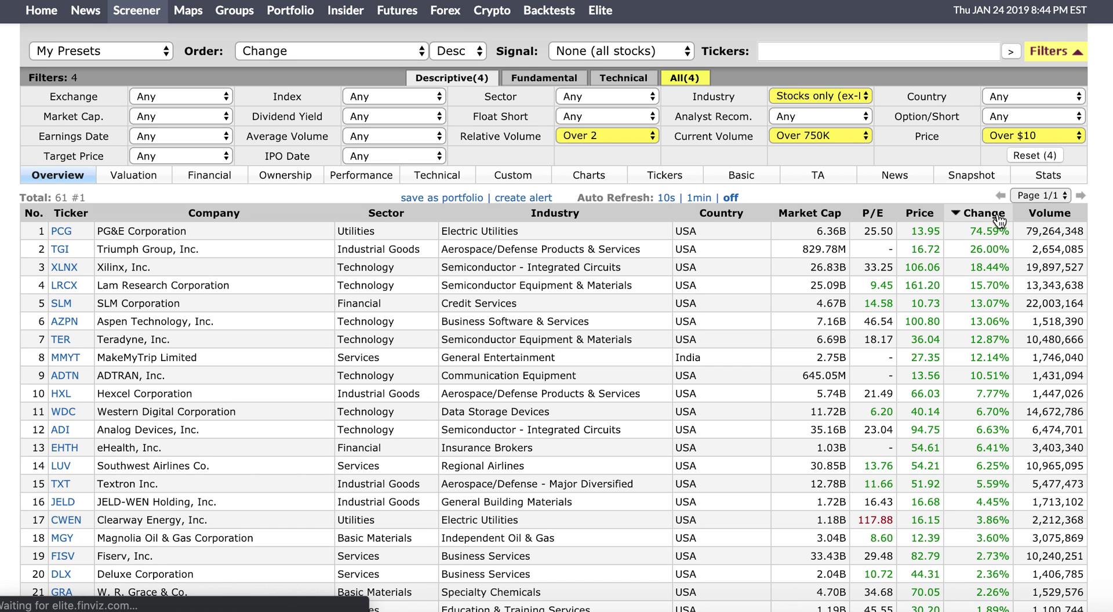
# On the Technical filters, require Change Up 3% and Change from Open Up
pyautogui.click(623, 78)
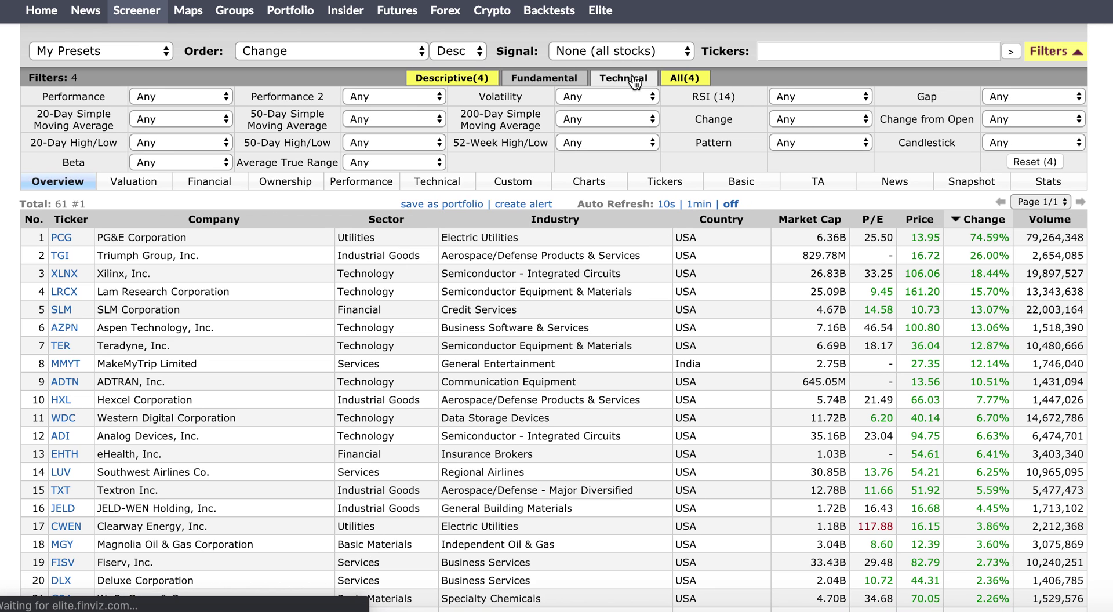
pyautogui.click(835, 120)
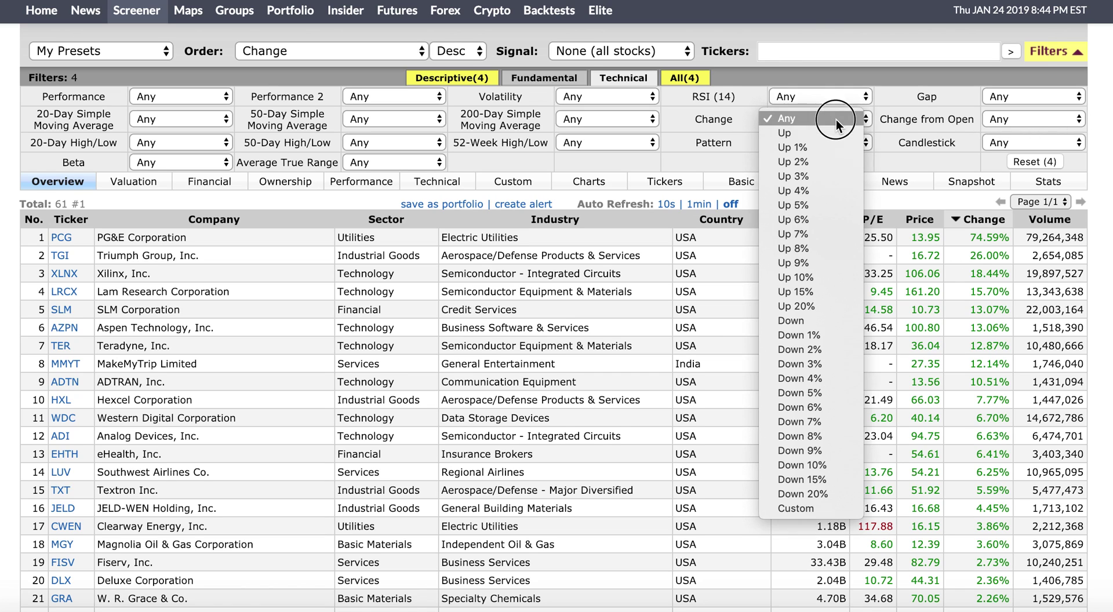
pyautogui.click(820, 174)
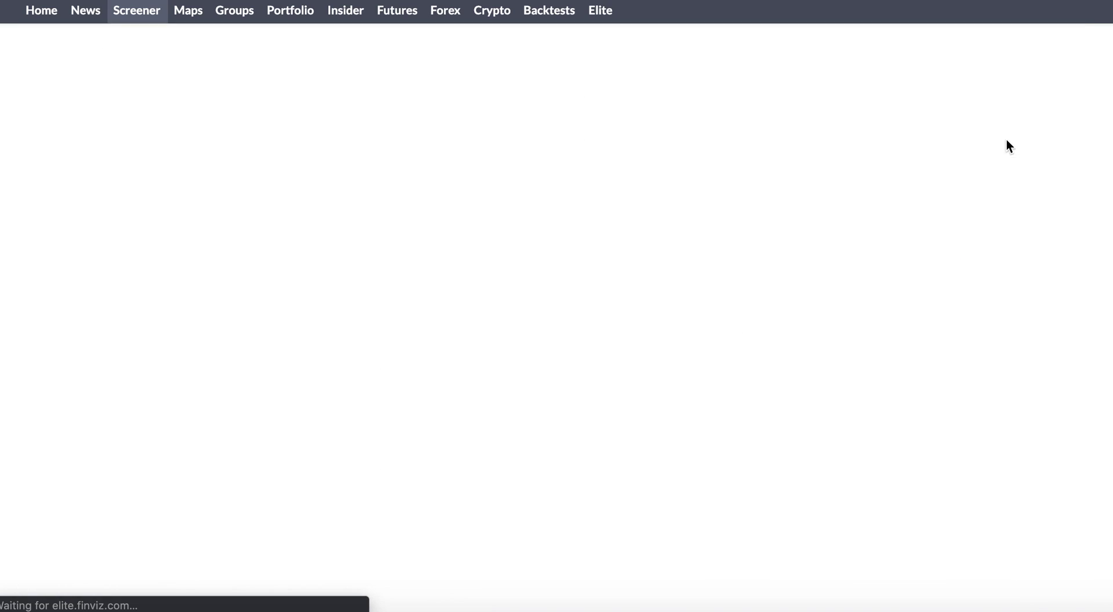
pyautogui.click(1022, 124)
pyautogui.click(1021, 134)
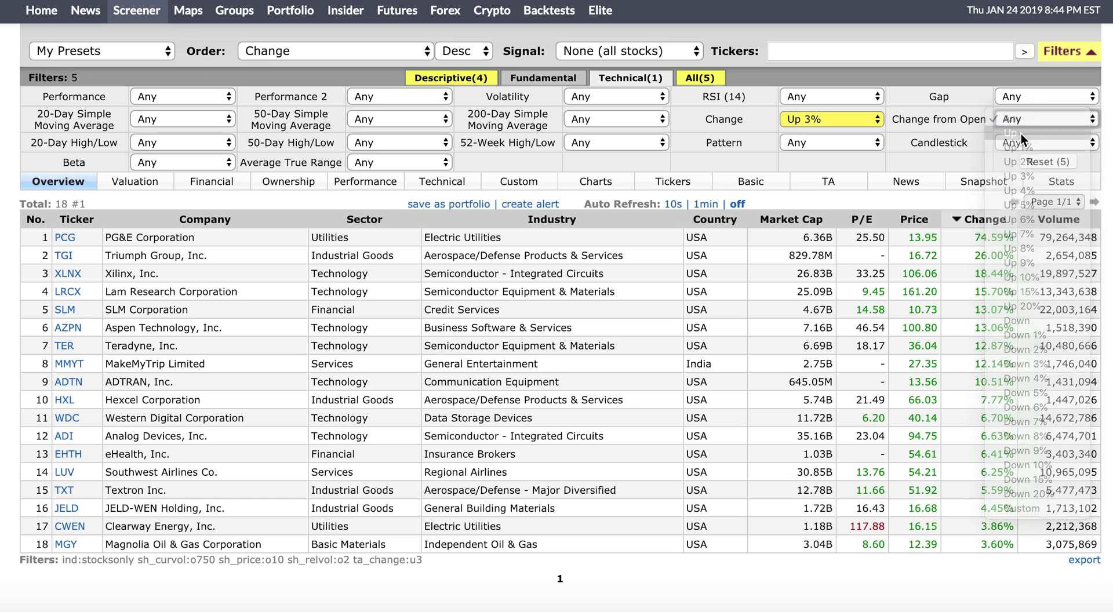
# Re-sort by change with biggest gainers first and view the 17 results as charts
pyautogui.click(978, 223)
pyautogui.click(979, 224)
pyautogui.click(979, 223)
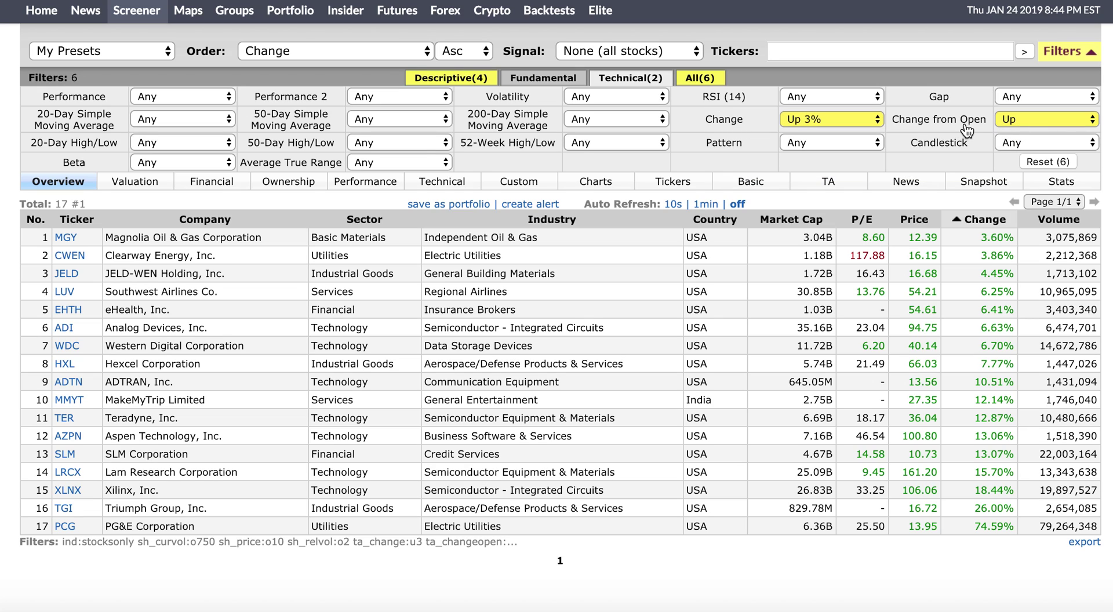
pyautogui.moveTo(974, 128)
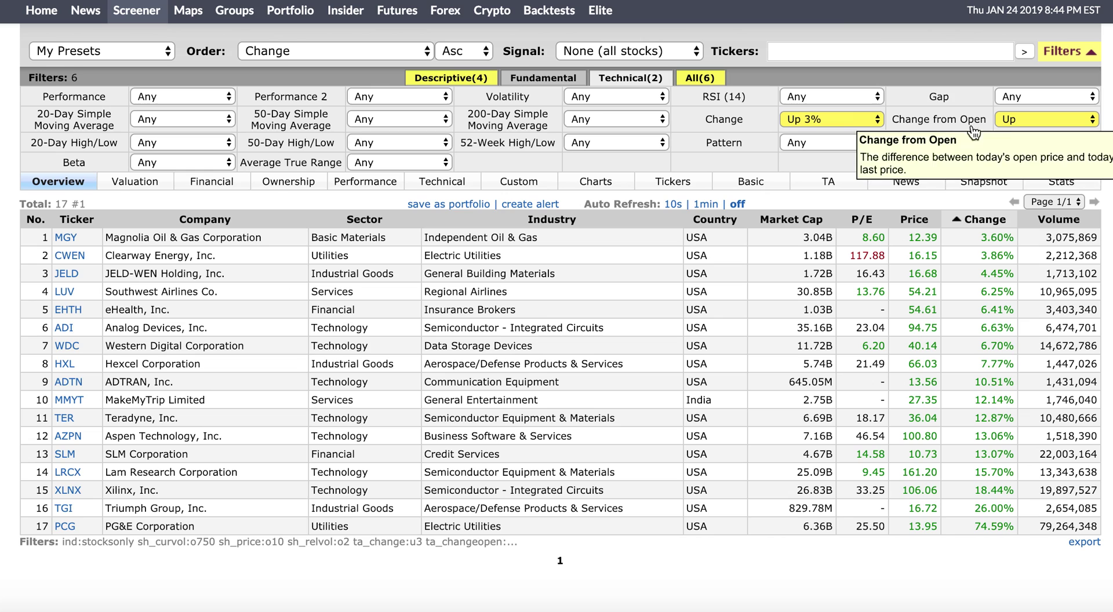
pyautogui.click(983, 225)
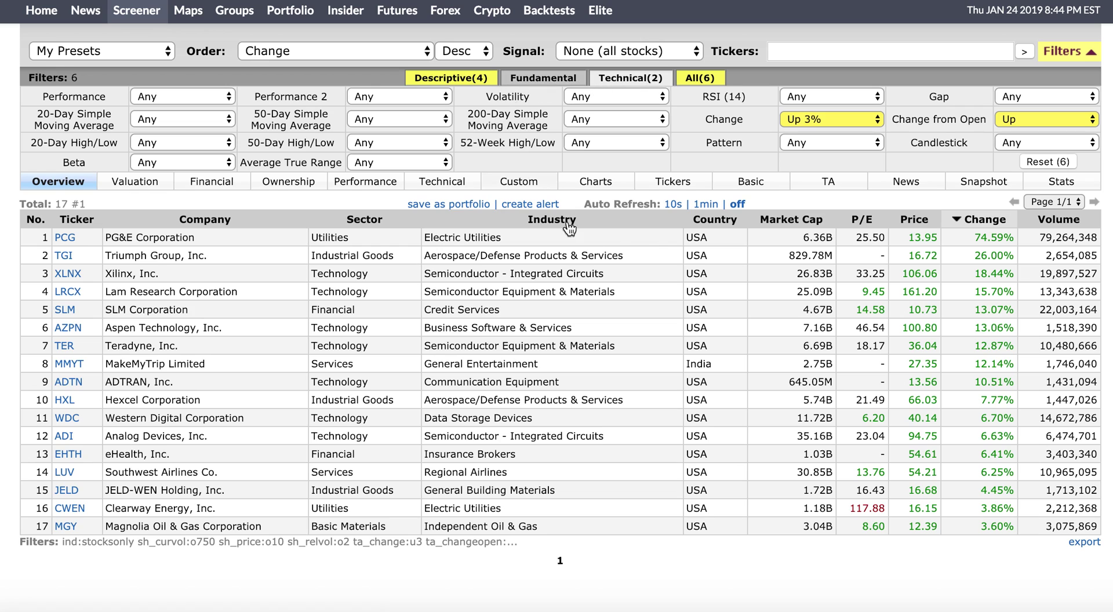
pyautogui.click(605, 187)
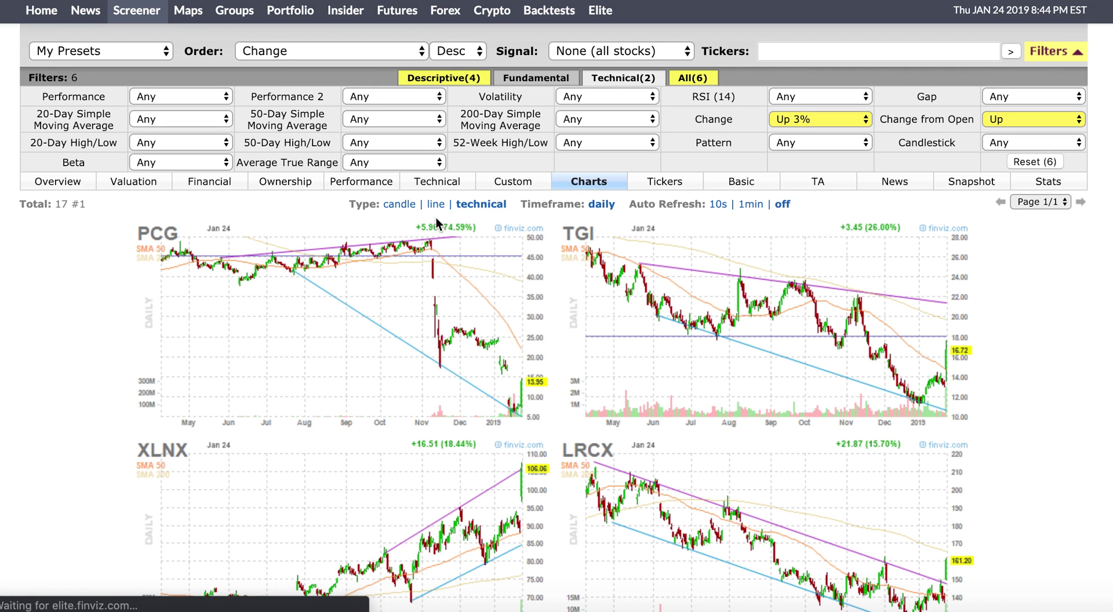
# Set the 200-, 50- and 20-Day SMA filters to Price above SMA
pyautogui.click(405, 212)
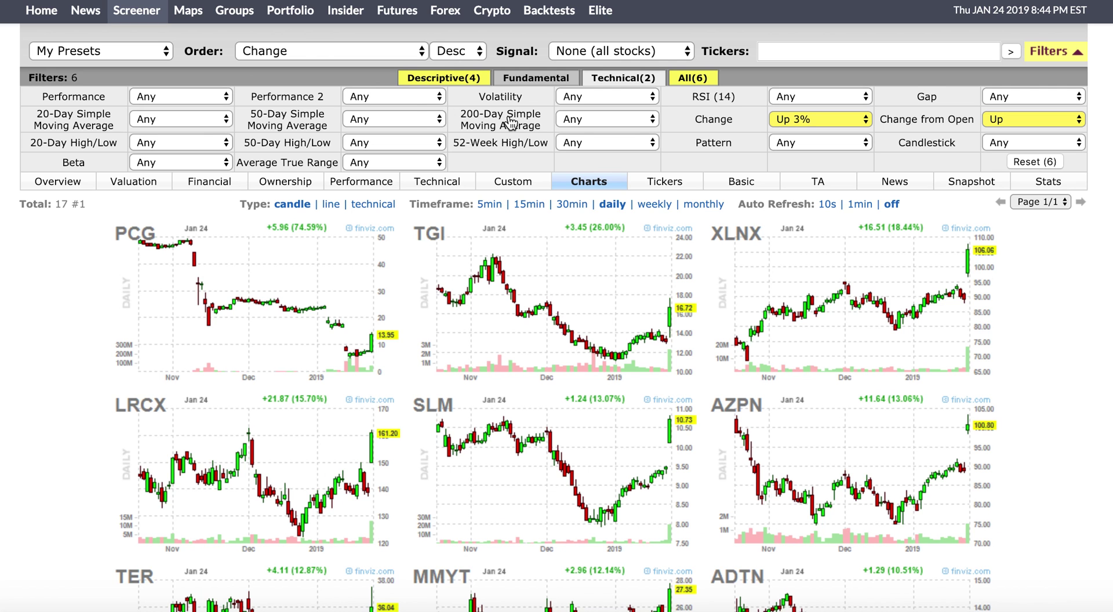
pyautogui.click(580, 120)
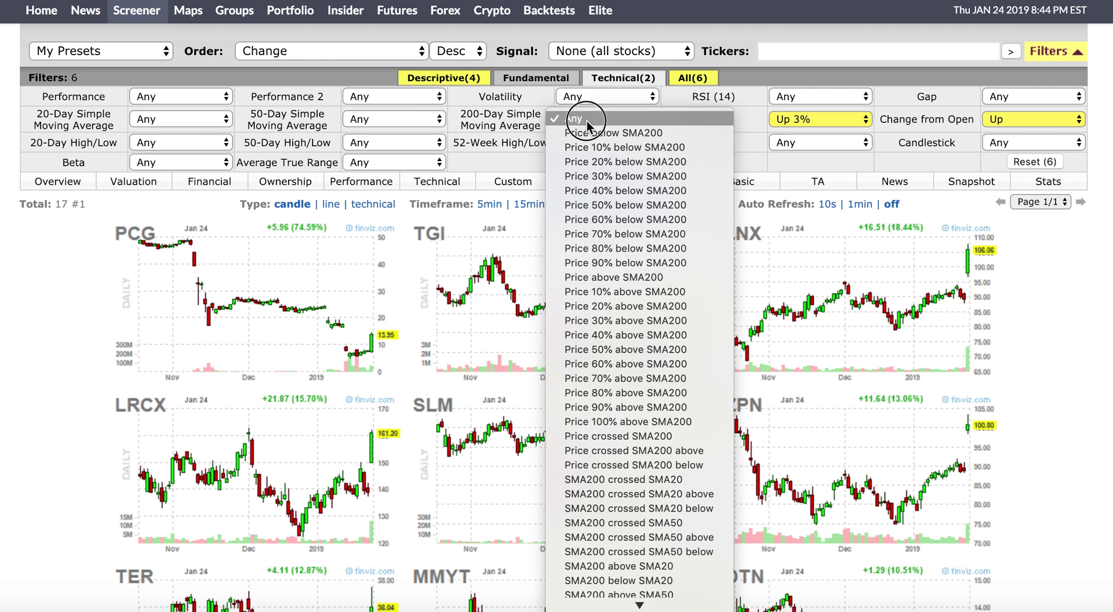
pyautogui.click(635, 279)
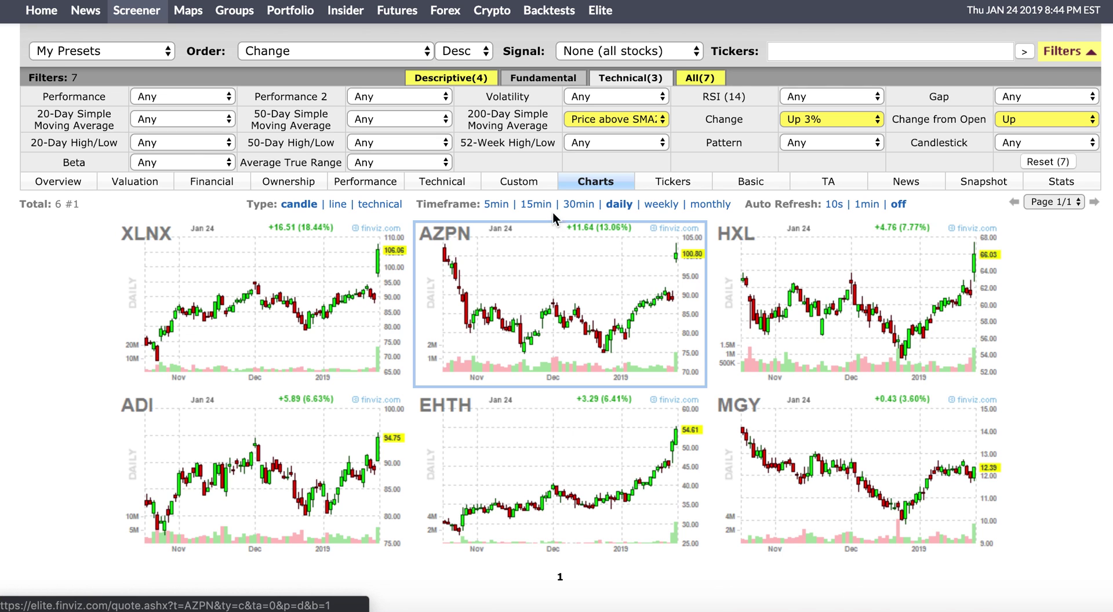
pyautogui.click(432, 121)
pyautogui.click(423, 219)
pyautogui.click(194, 122)
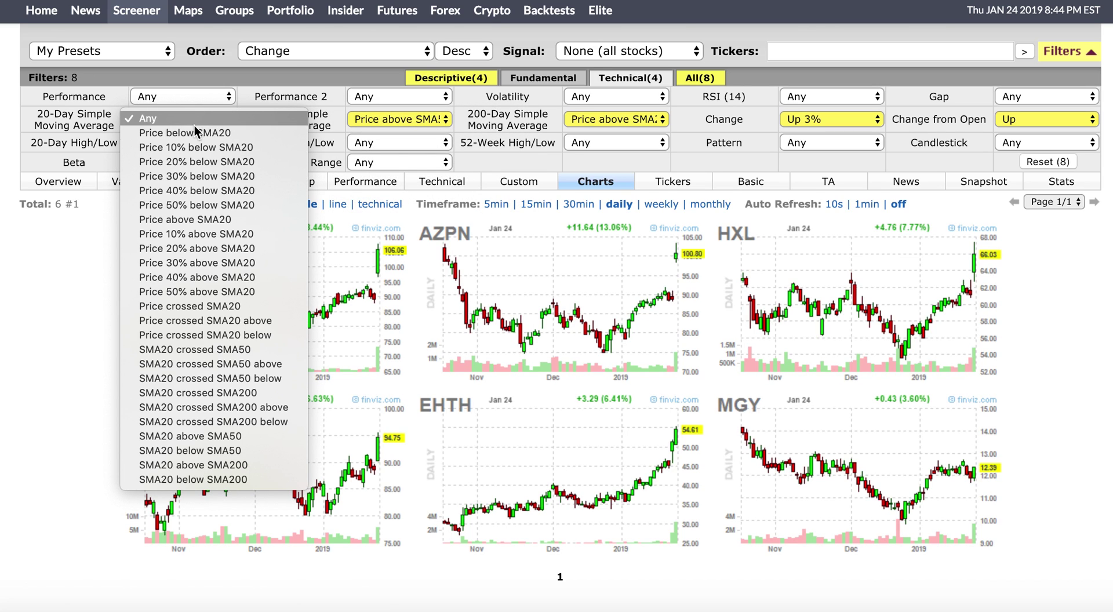
pyautogui.click(199, 219)
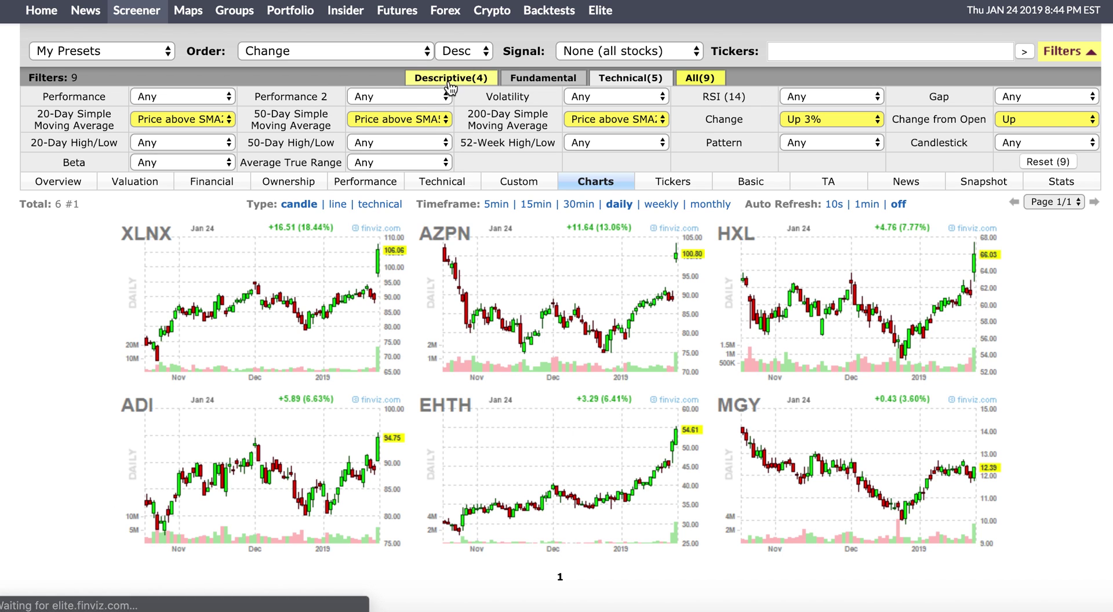
# Return to the Descriptive filters and add an upward trend stroke on the whiteboard
pyautogui.click(450, 82)
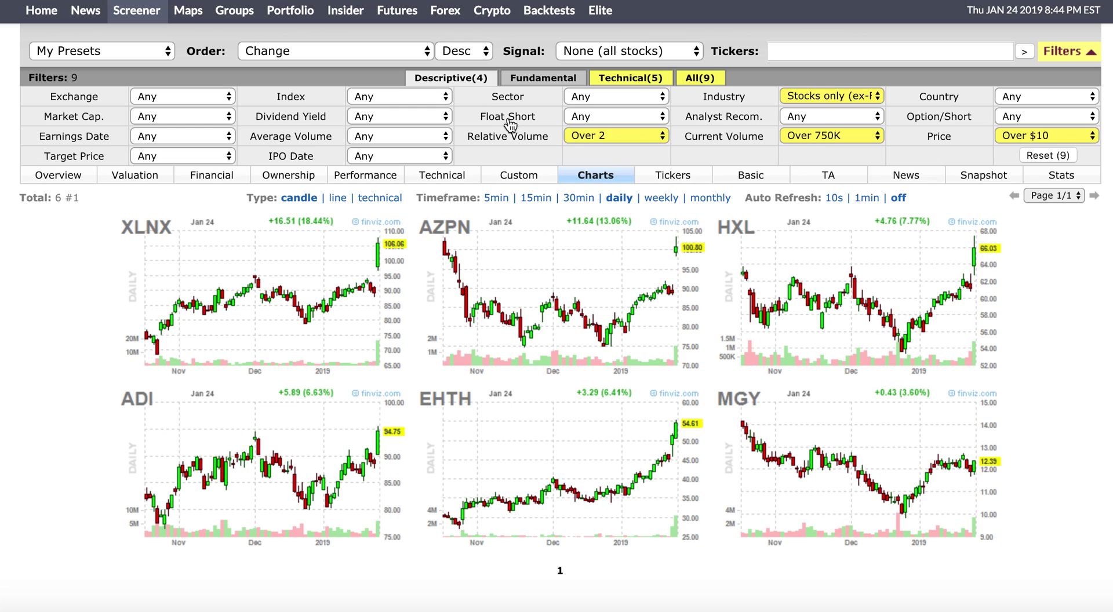
pyautogui.moveTo(522, 124)
pyautogui.hotkey('ctrl', 'Tab')
pyautogui.moveTo(484, 111)
pyautogui.mouseDown()
pyautogui.moveTo(505, 50)
pyautogui.moveTo(546, 60)
pyautogui.moveTo(587, 34)
pyautogui.mouseUp()
pyautogui.hotkey('ctrl', 'Tab')
# Show the technical filters and draw a short horizontal level line beside the whiteboard sketches
pyautogui.click(630, 78)
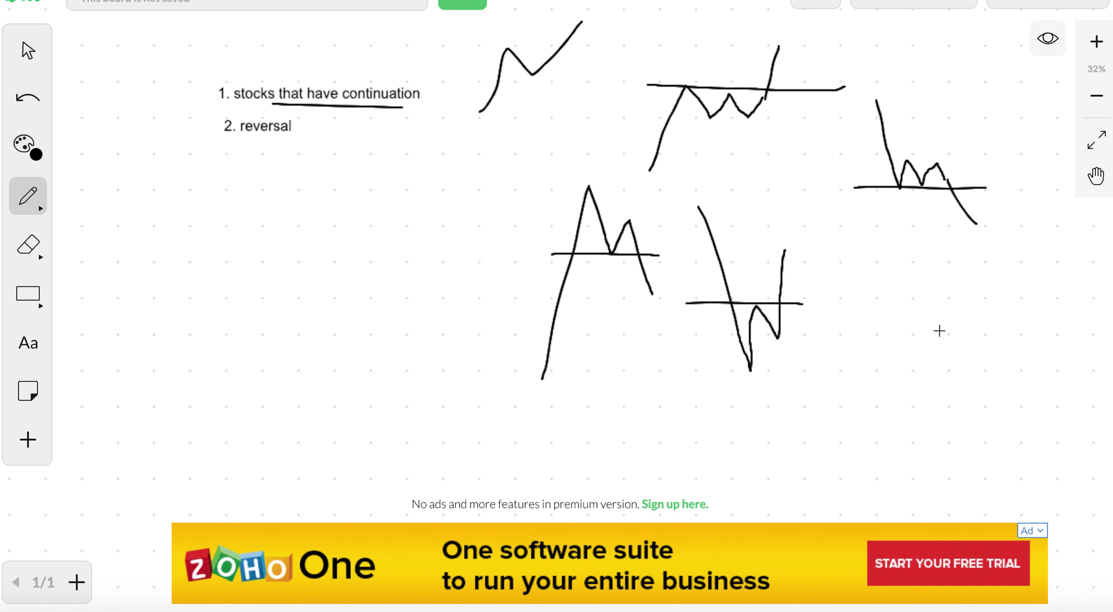
pyautogui.moveTo(930, 334); pyautogui.dragTo(989, 328)
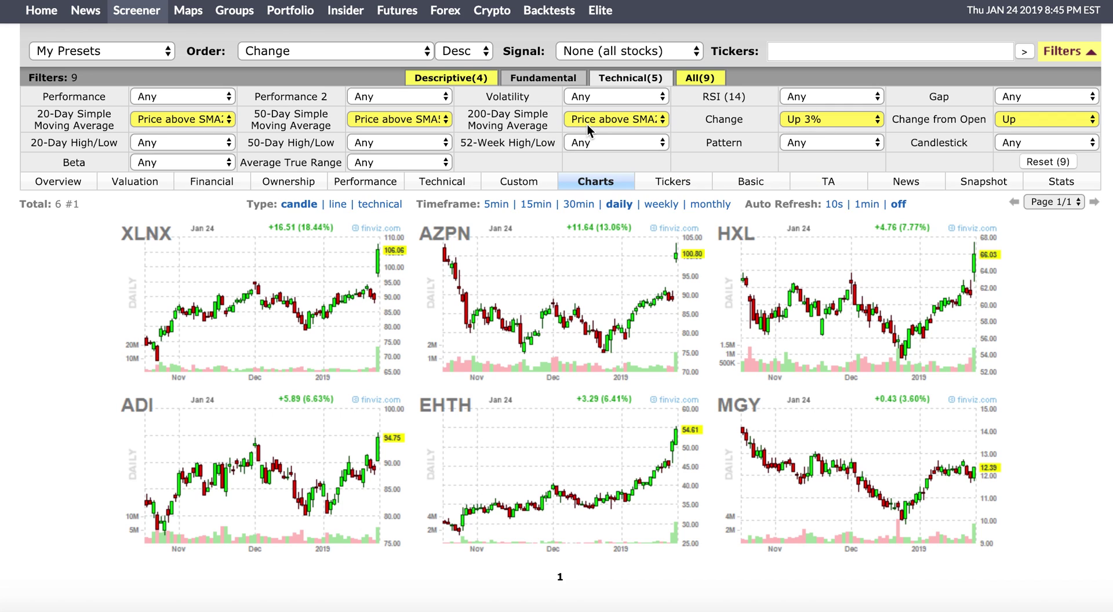
# Read the SMA filter help, then bring up the link menu on the EHTH chart
pyautogui.moveTo(477, 123)
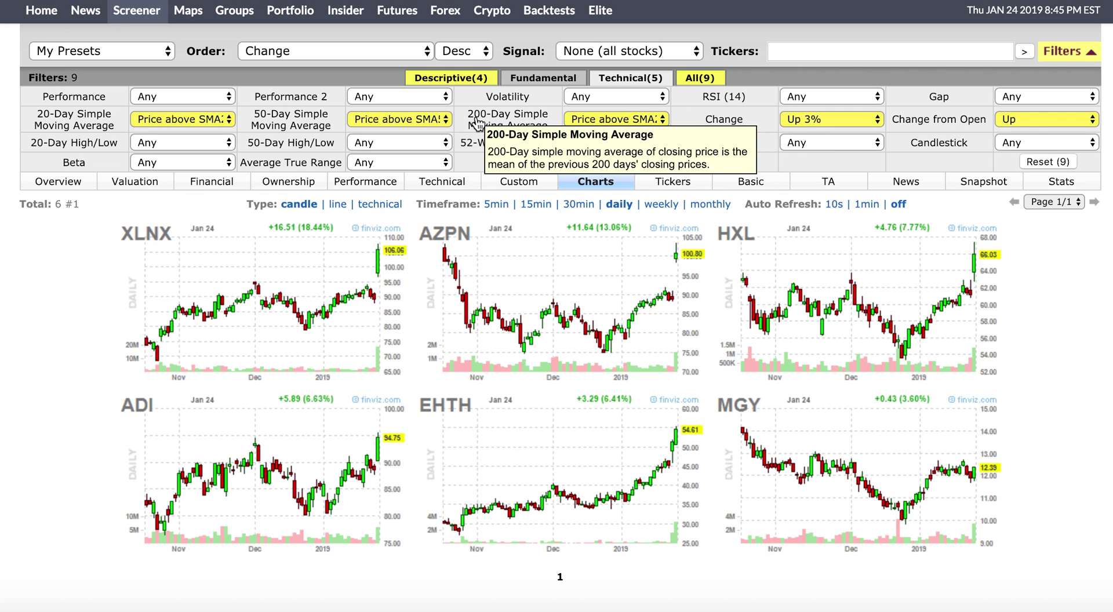
pyautogui.moveTo(297, 123)
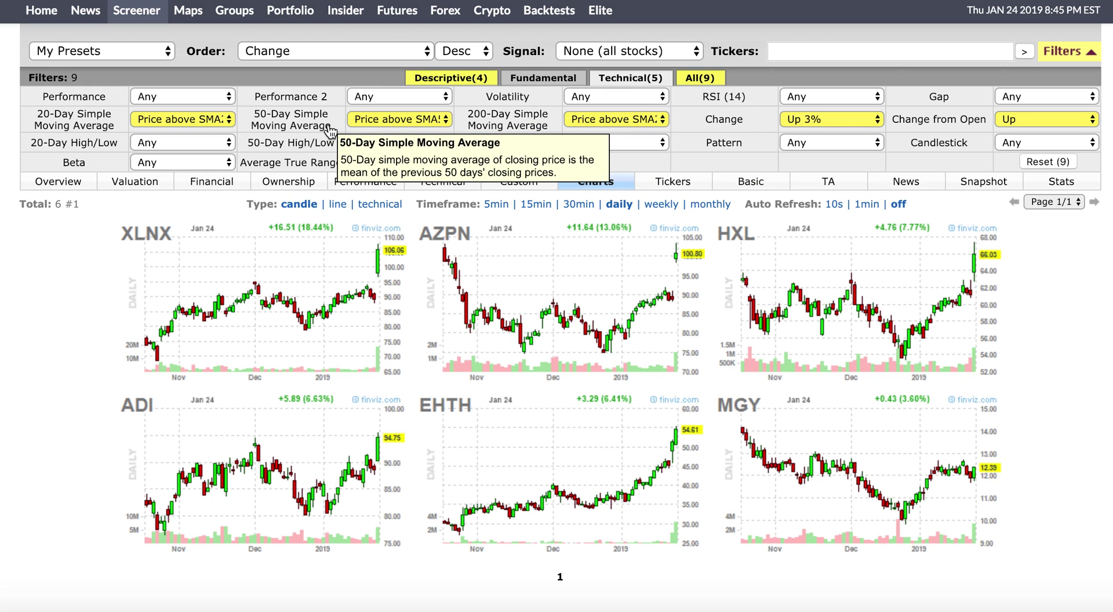
pyautogui.moveTo(96, 135)
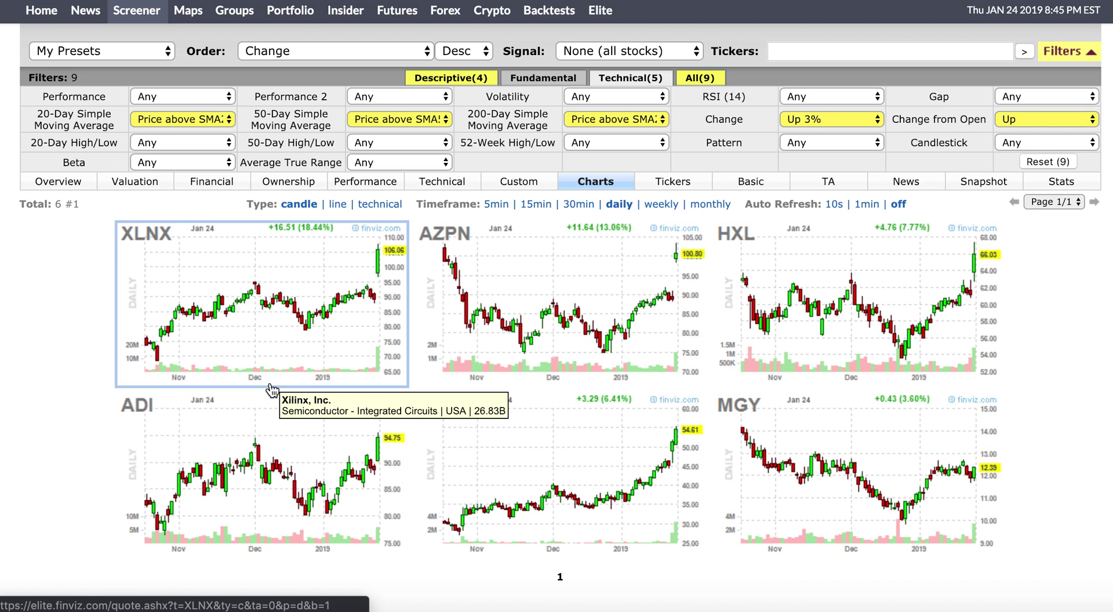
pyautogui.rightClick(631, 473)
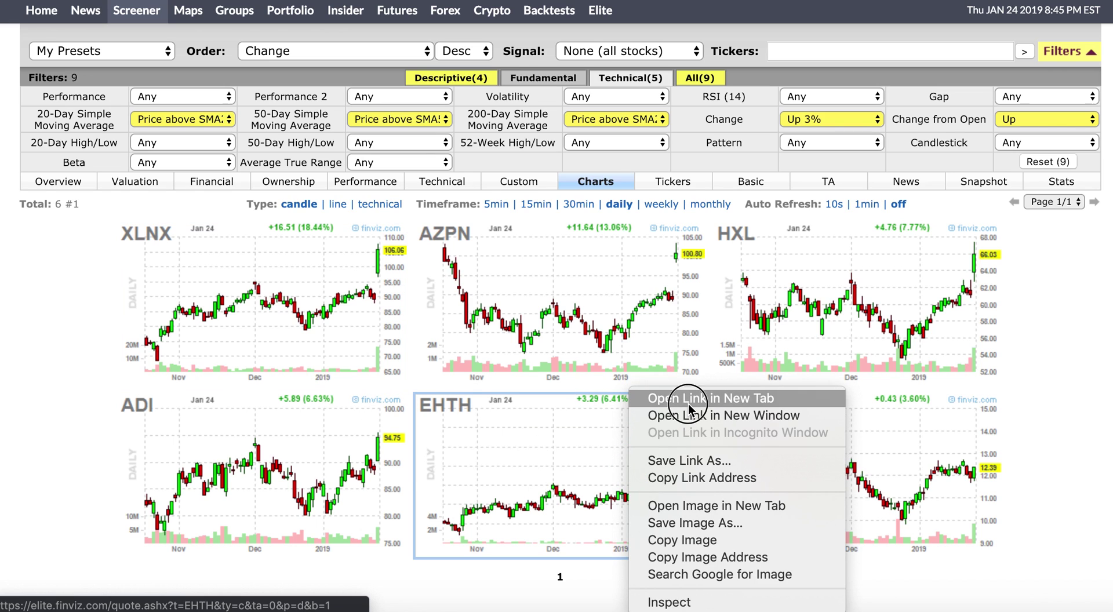
# Open EHTH's chart in a new tab and show it as a 15-minute interactive chart
pyautogui.click(689, 403)
pyautogui.hotkey('ctrl', 'Tab')
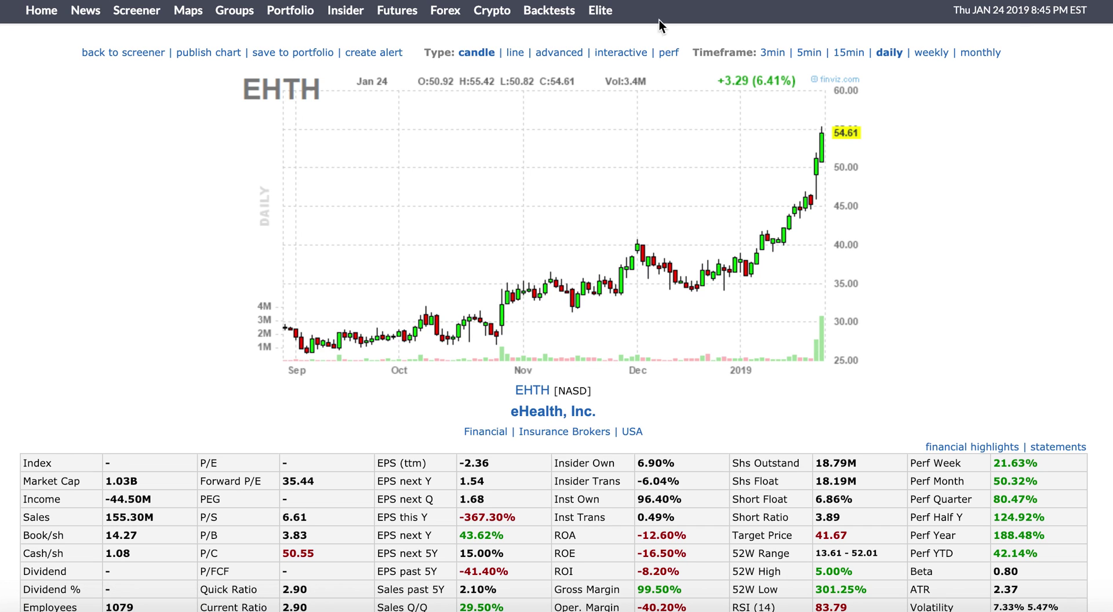
pyautogui.click(626, 55)
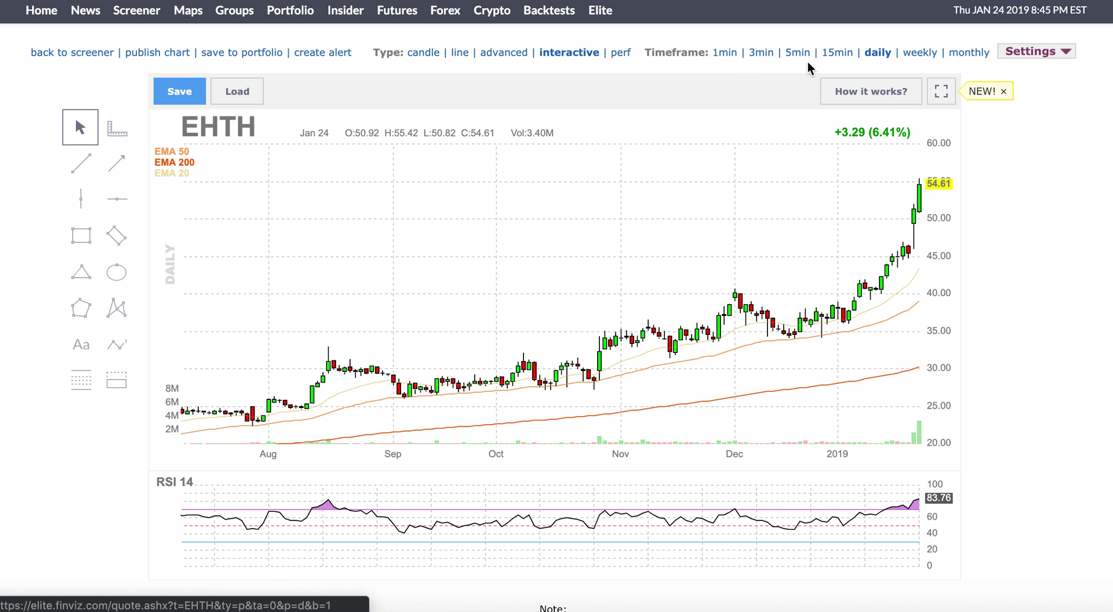
pyautogui.click(837, 53)
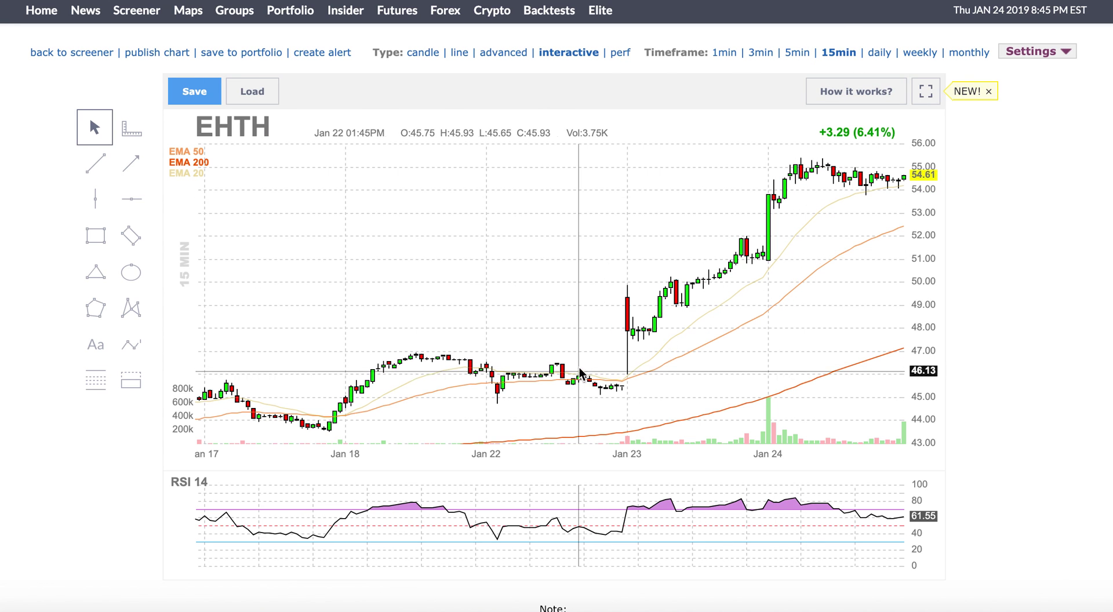
# Switch EHTH back to daily and review the screen's Descriptive and Technical filter tabs
pyautogui.hotkey('alt', 'Left')
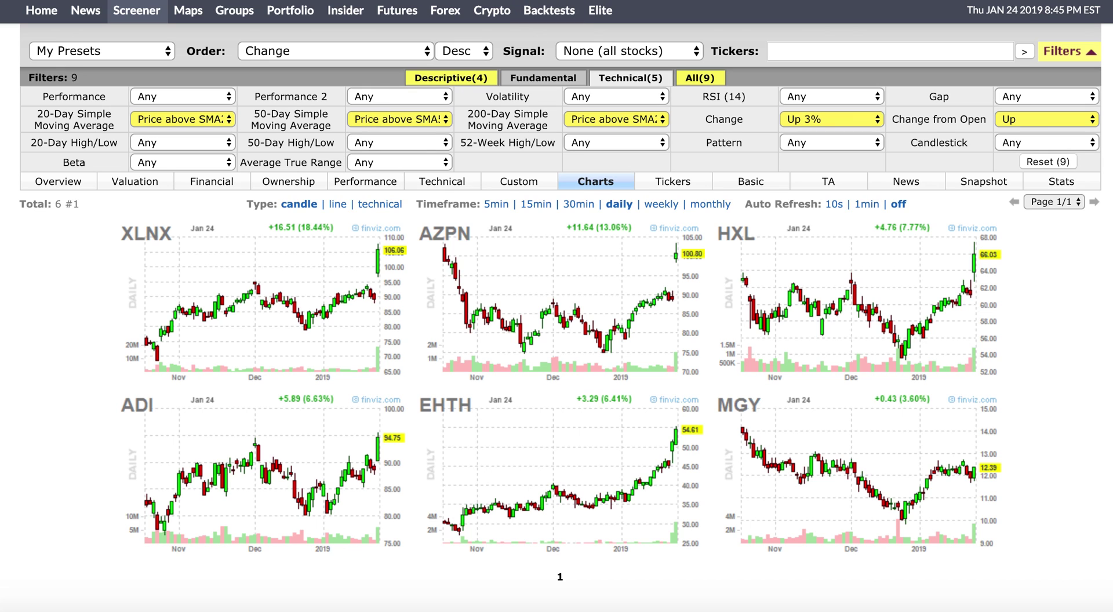
pyautogui.hotkey('alt', 'Right')
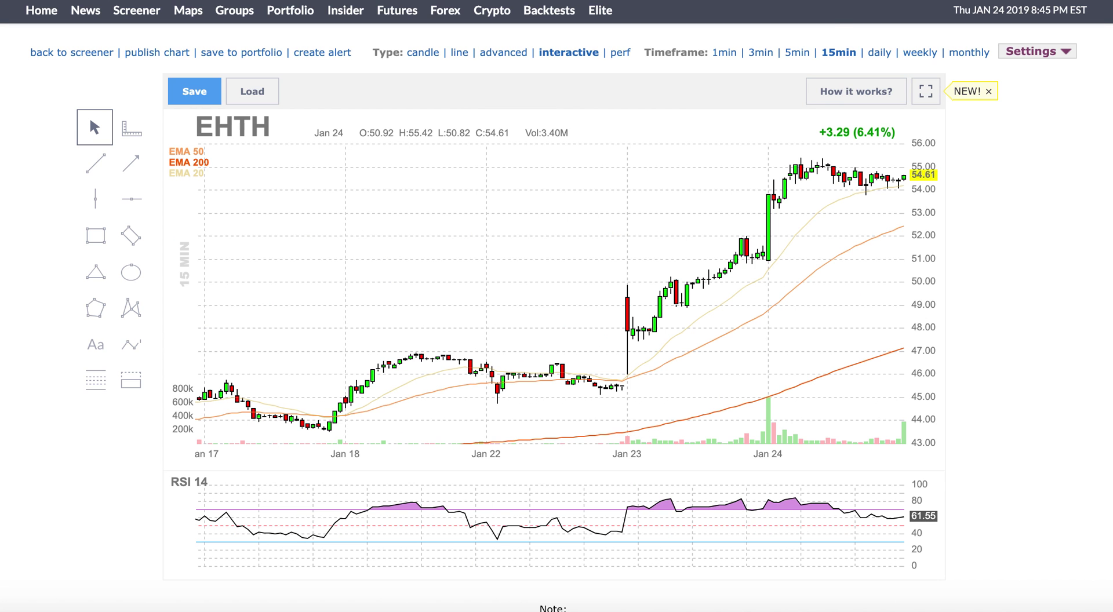
pyautogui.click(872, 51)
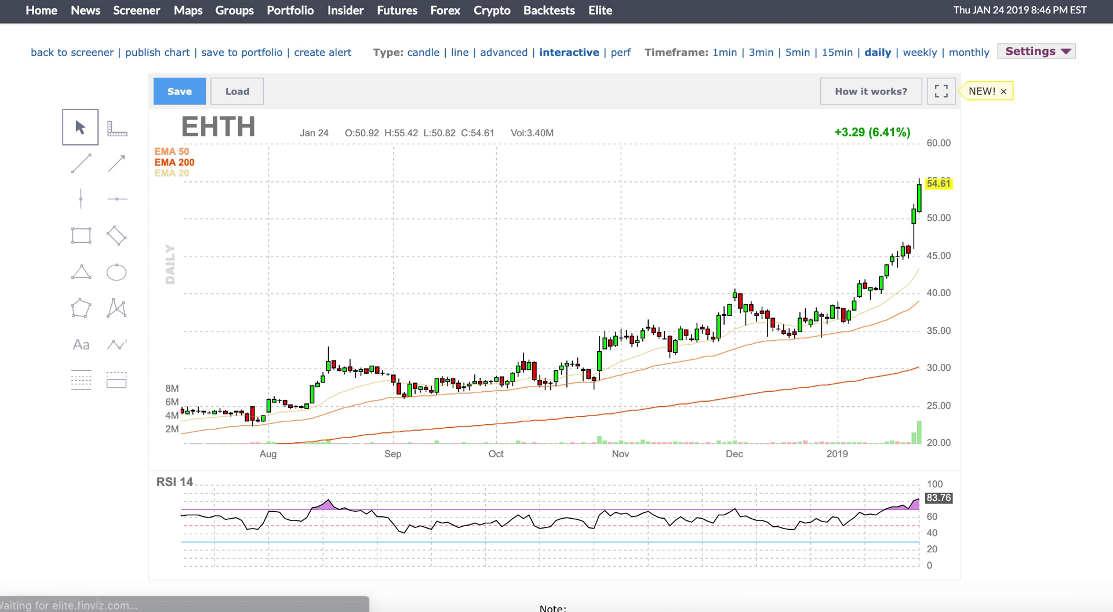
pyautogui.hotkey('alt', 'Left')
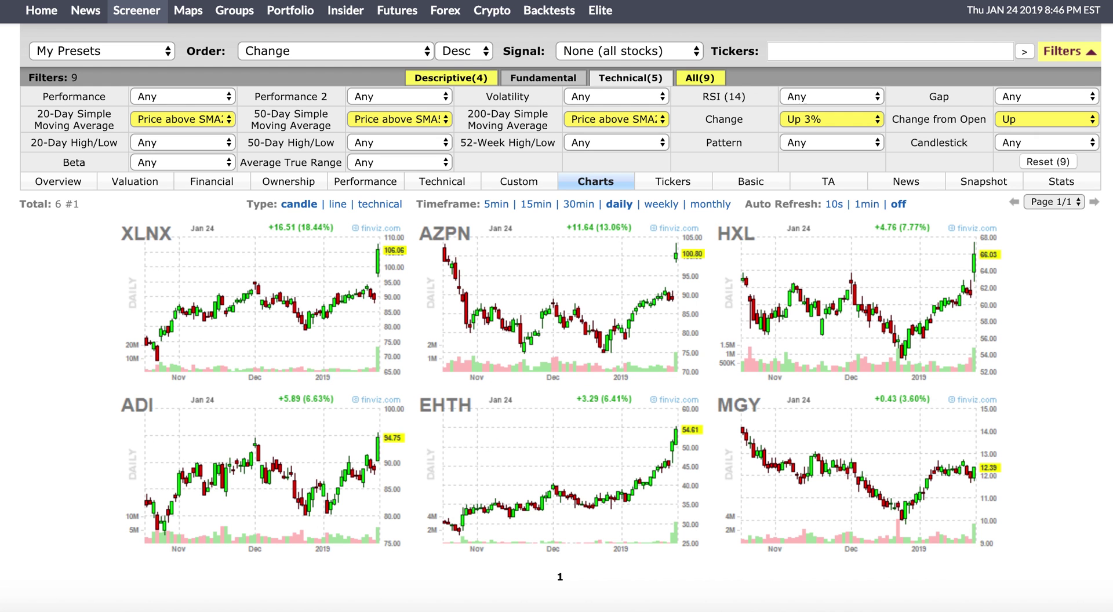
pyautogui.hotkey('alt', 'Right')
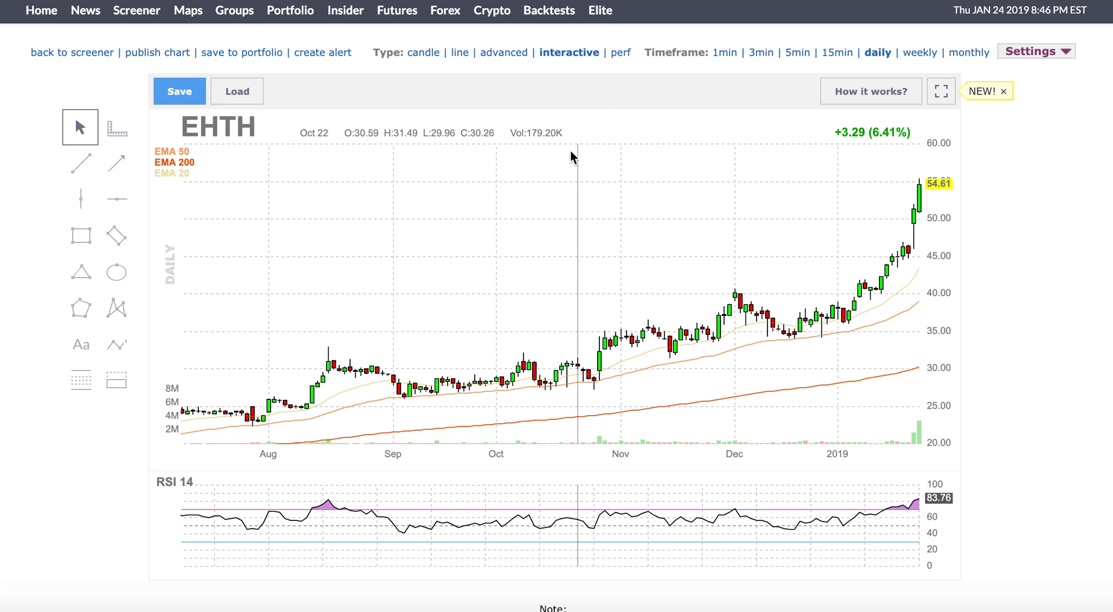
pyautogui.hotkey('alt', 'Left')
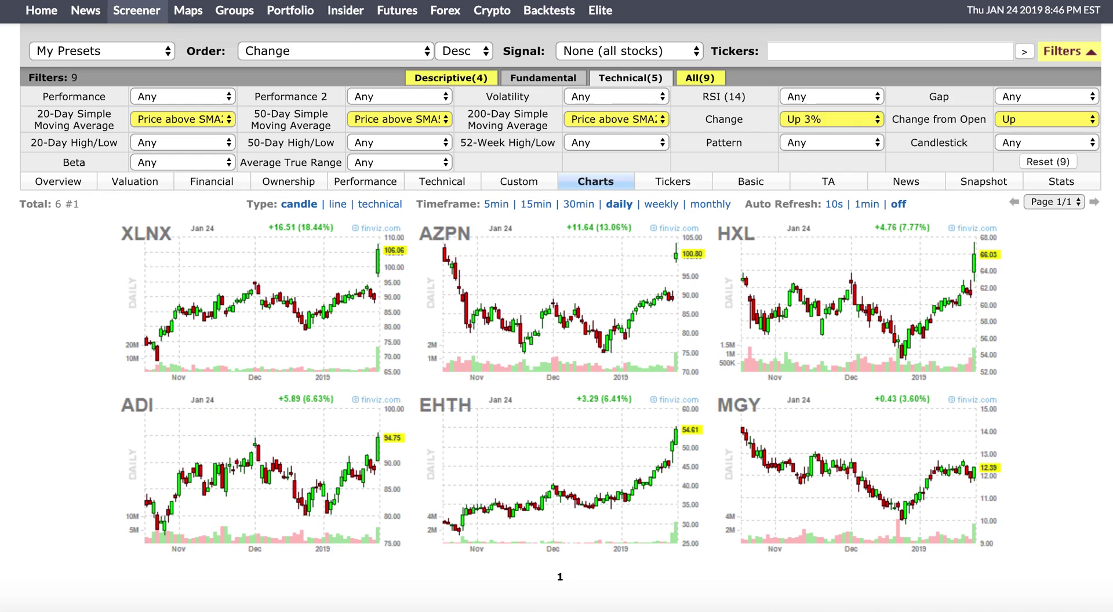
pyautogui.click(443, 79)
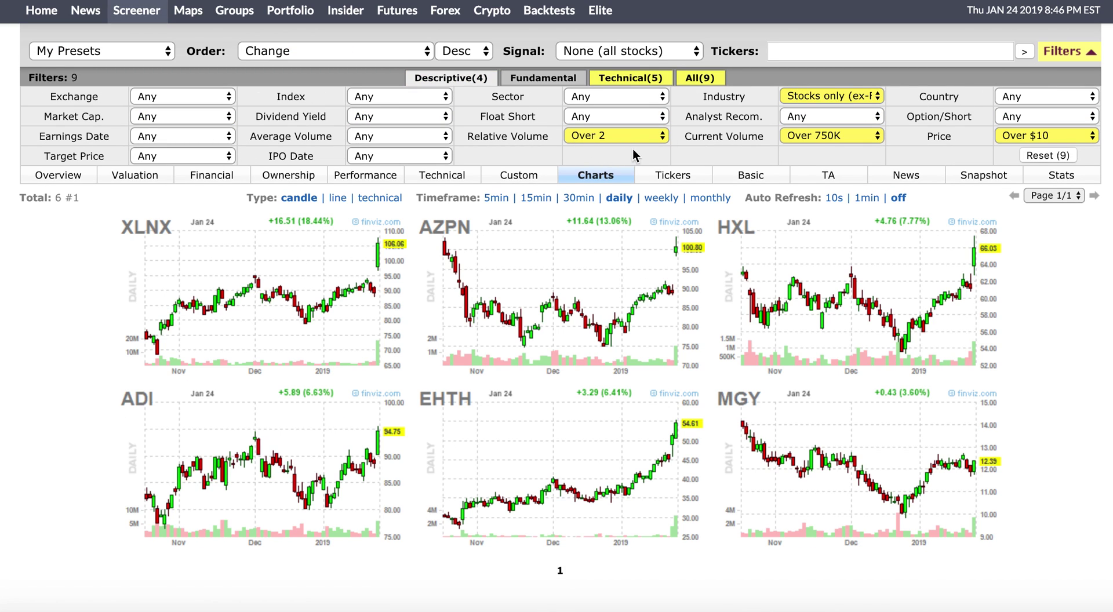
pyautogui.click(612, 80)
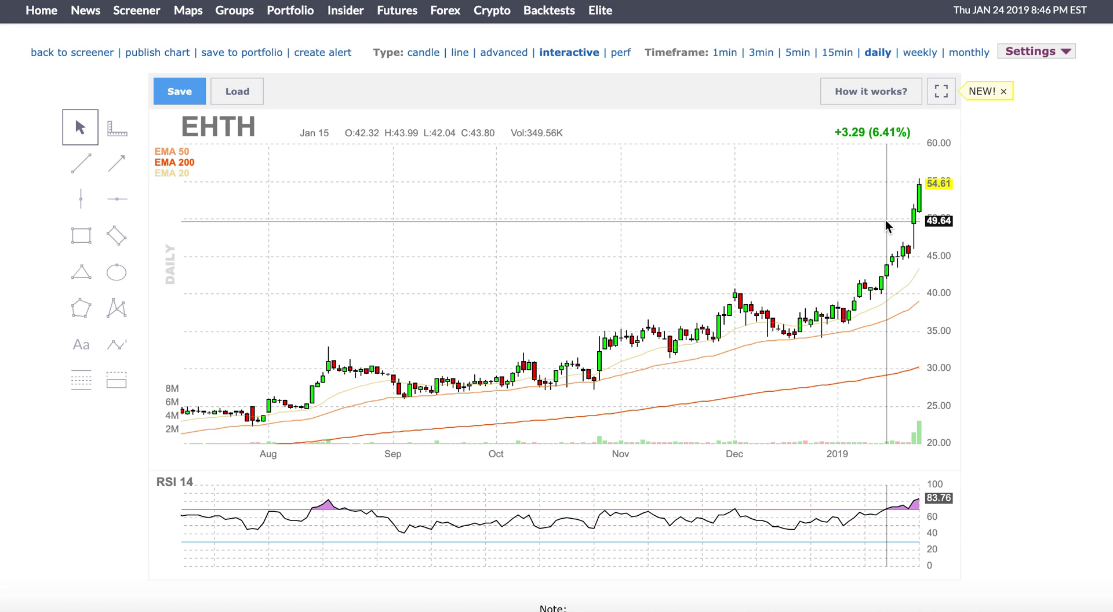
# Set EHTH to 15-minute candles, check the whiteboard, and return to the six-chart grid
pyautogui.click(849, 55)
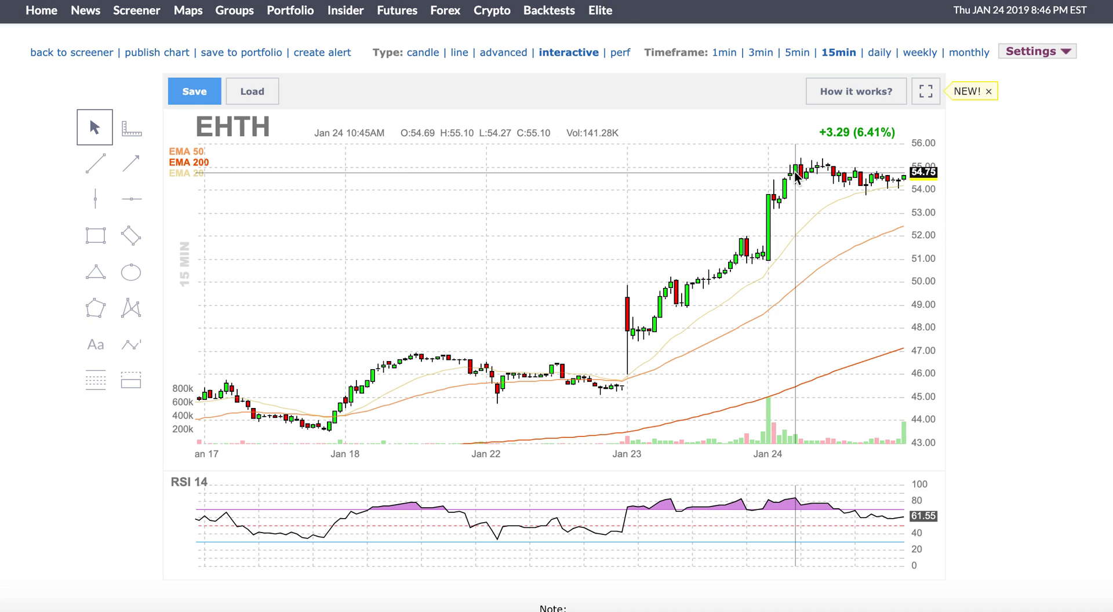
pyautogui.hotkey('ctrl', 'Tab')
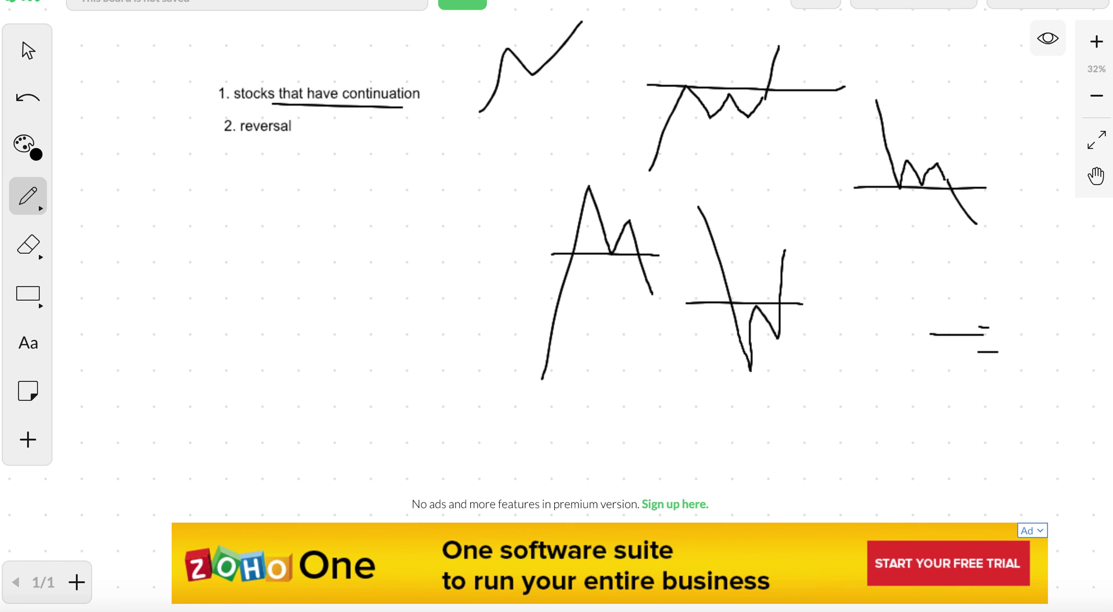
pyautogui.hotkey('ctrl', 'Tab')
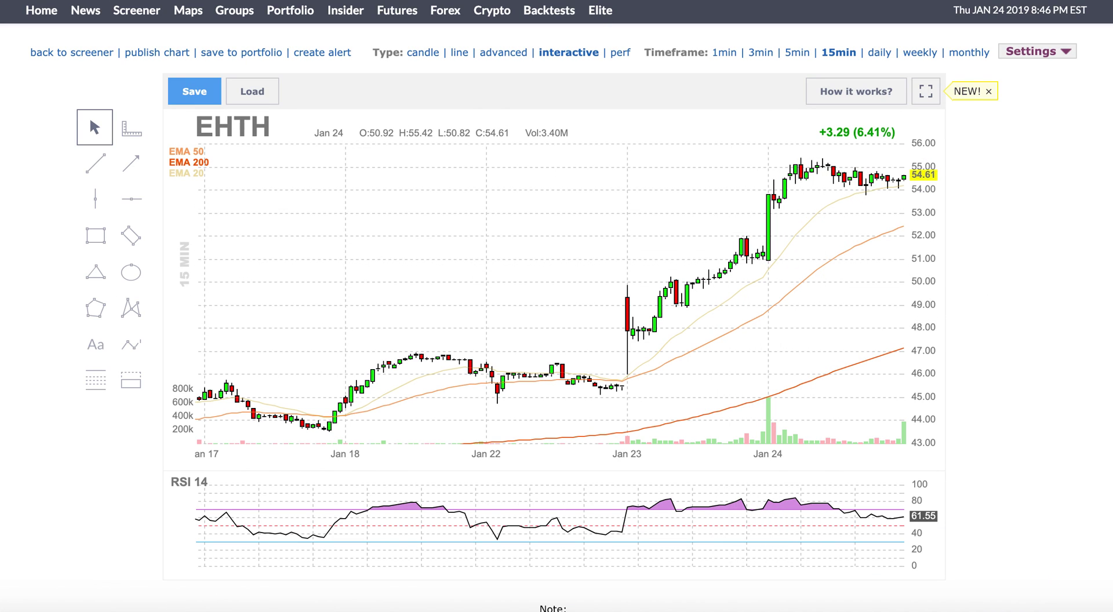
pyautogui.hotkey('alt', 'Left')
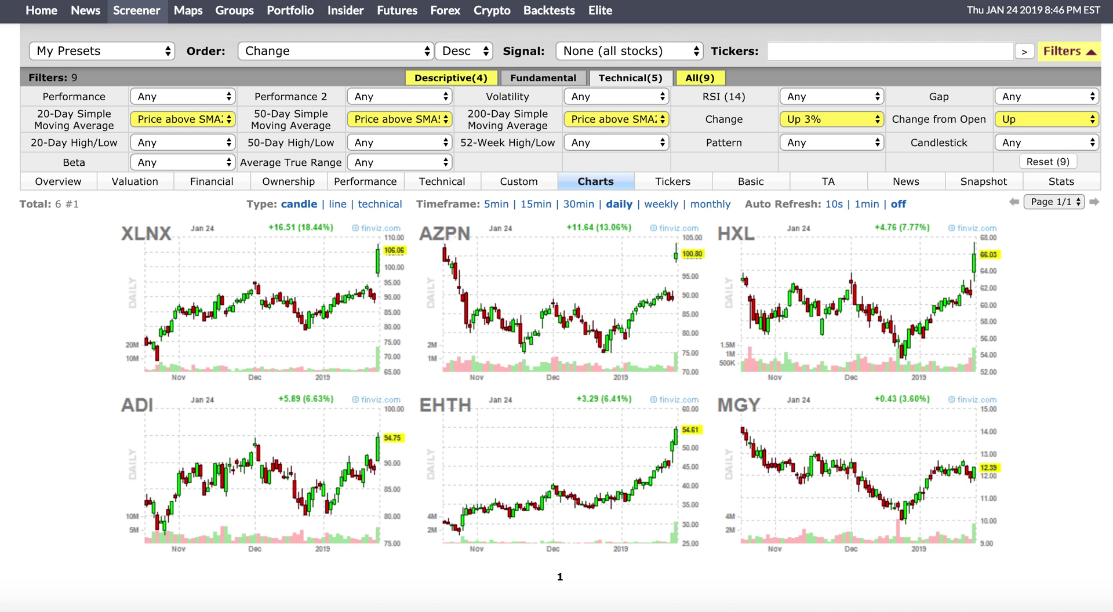
# Hide the filter panel and display the six screened stocks on 30-minute charts
pyautogui.click(1059, 56)
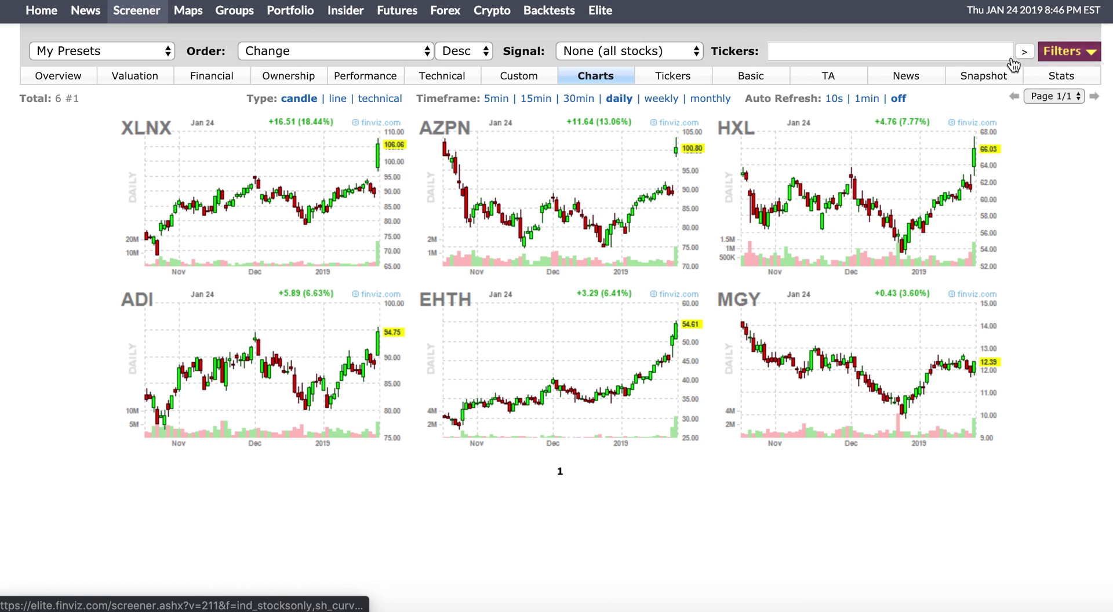
pyautogui.click(580, 100)
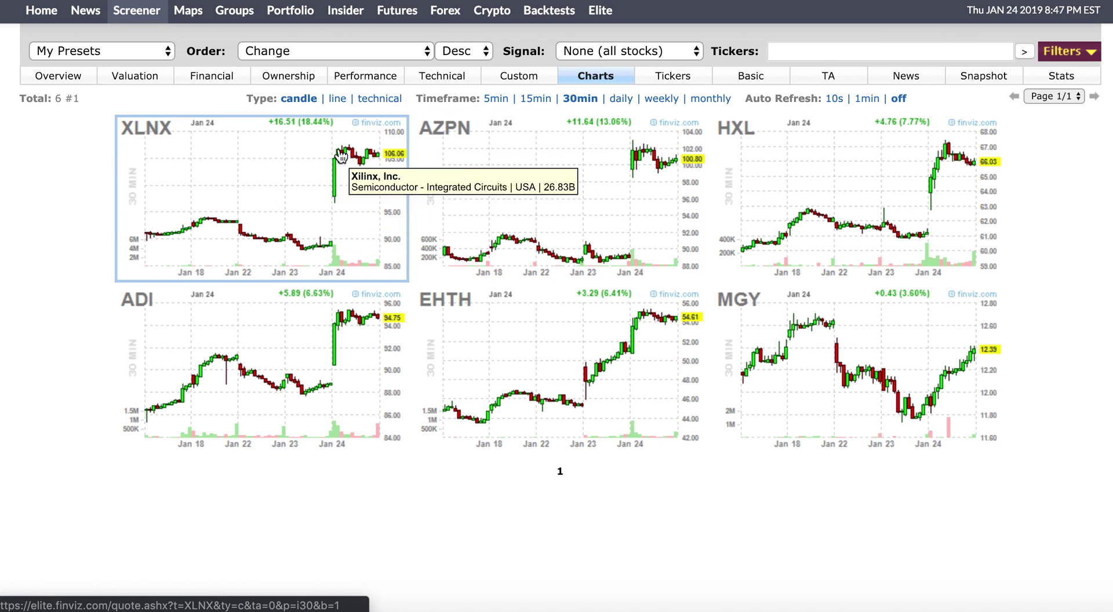
# Open XLNX's interactive chart and set it to the 15-minute timeframe
pyautogui.rightClick(320, 191)
pyautogui.press('Escape')
pyautogui.click(320, 191)
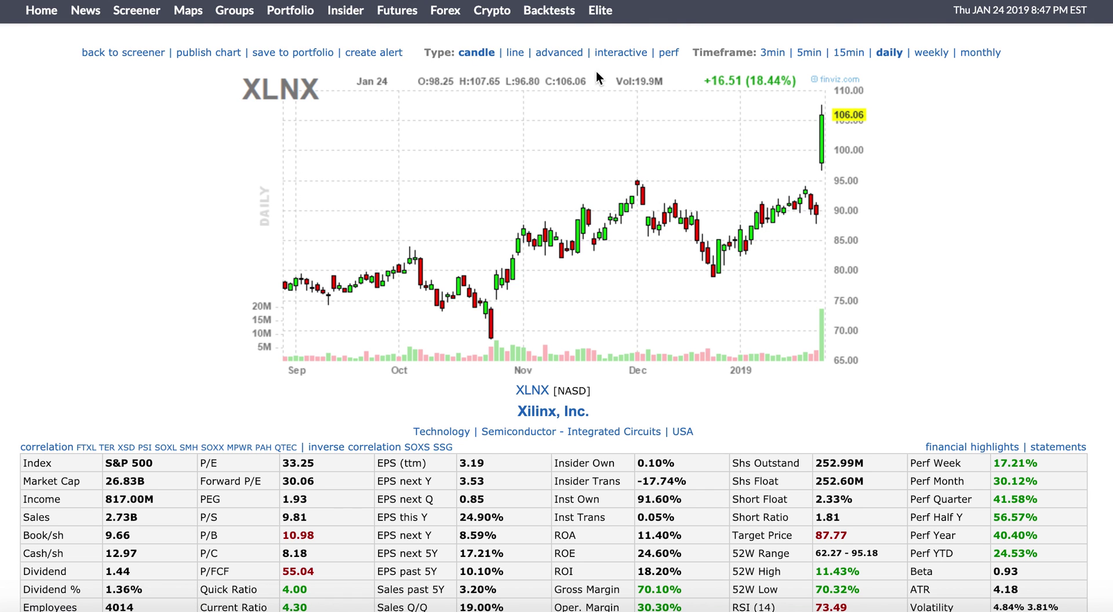
pyautogui.click(613, 53)
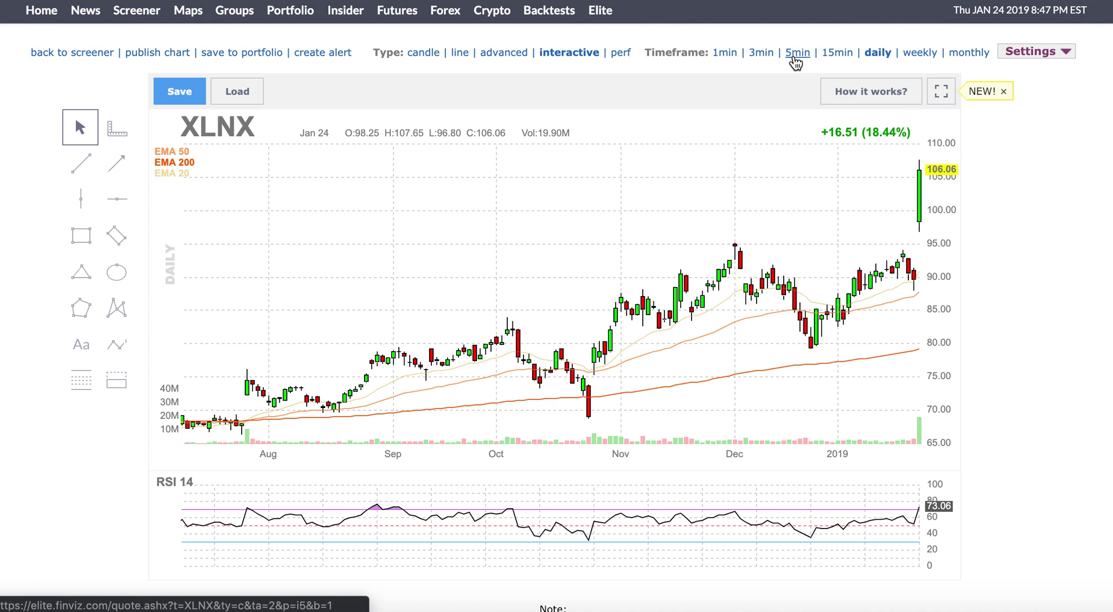
pyautogui.click(796, 55)
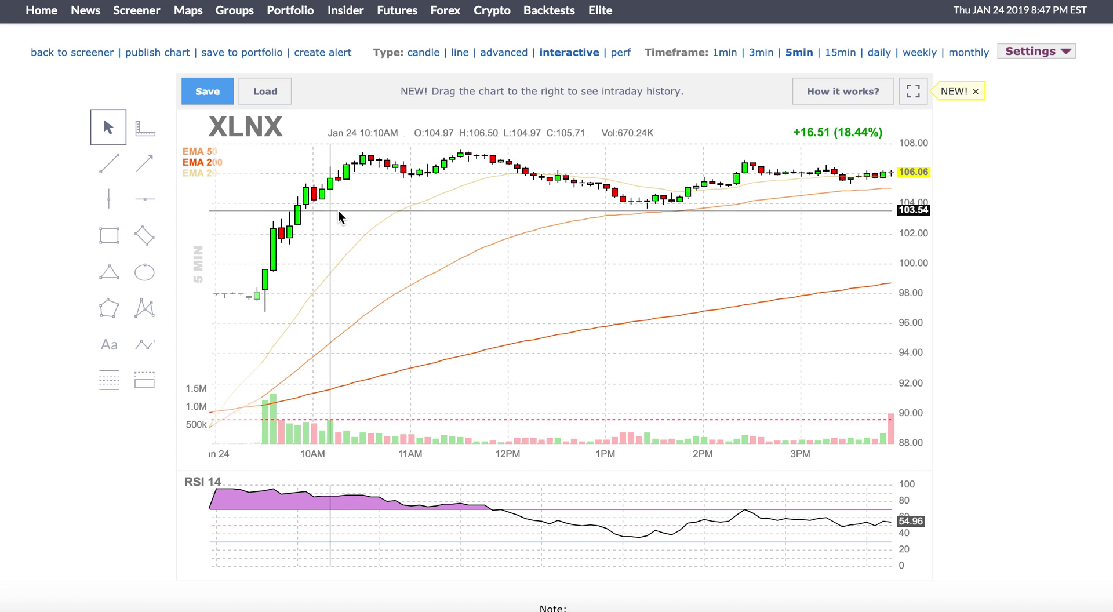
pyautogui.click(841, 52)
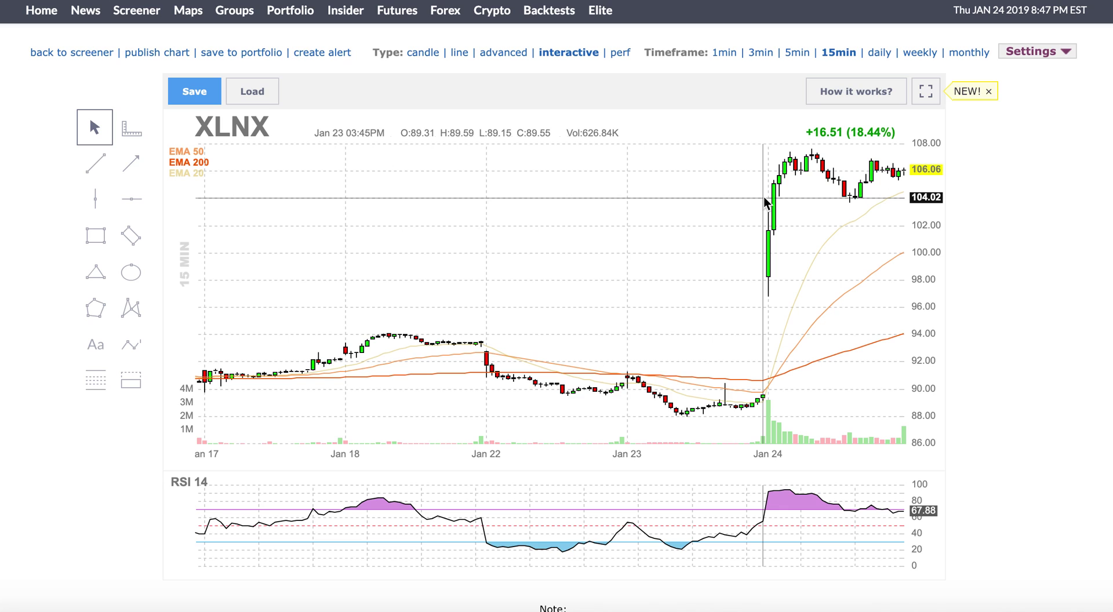
# Draw a horizontal price line near 104 and nudge it to 104.09
pyautogui.click(132, 200)
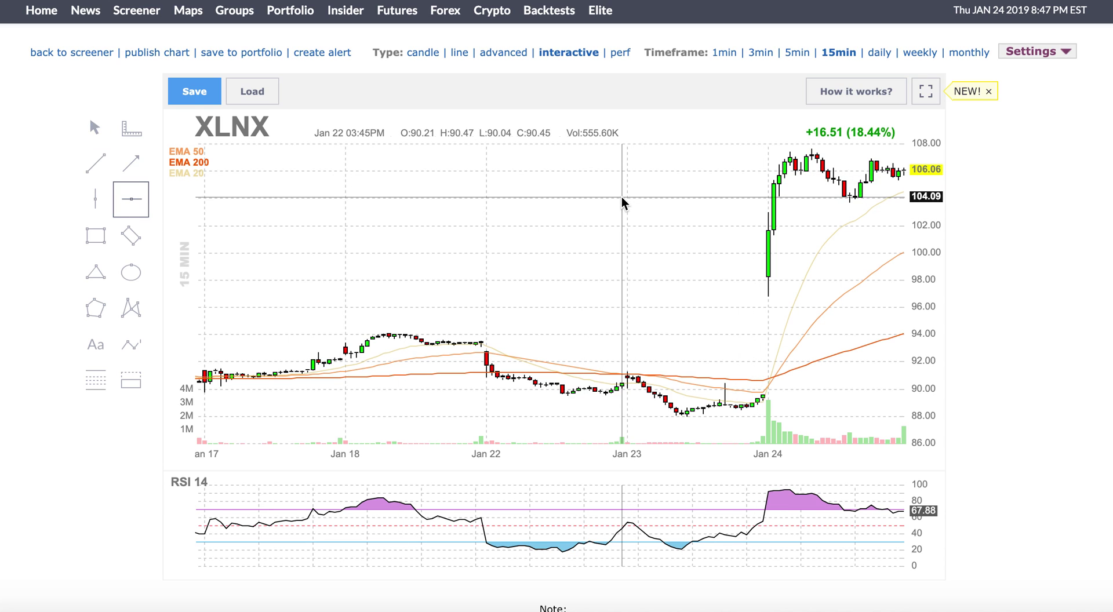
pyautogui.click(622, 198)
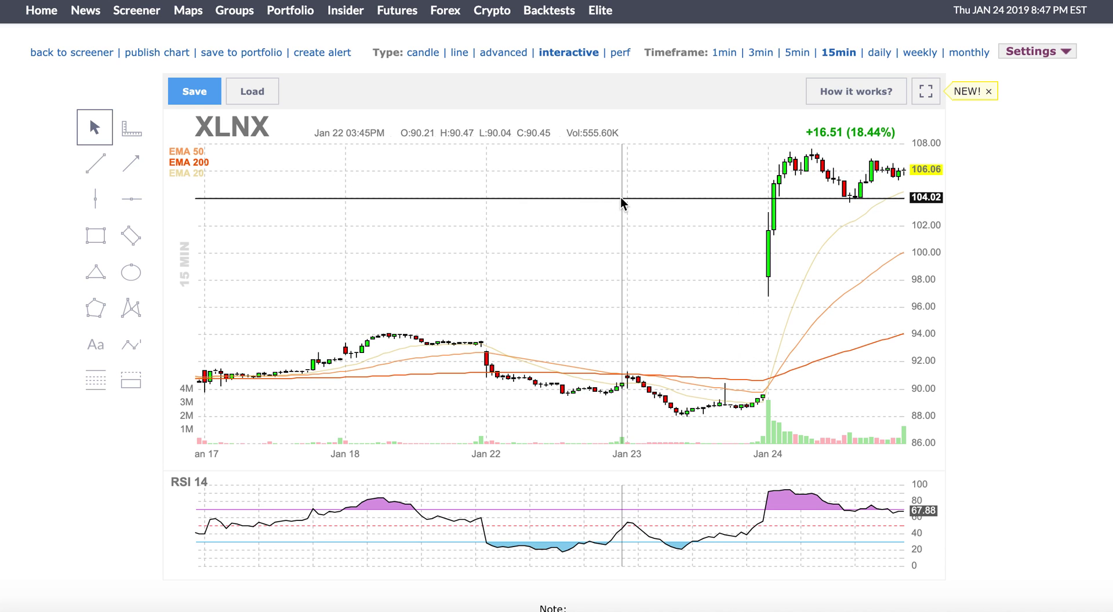
pyautogui.click(881, 198)
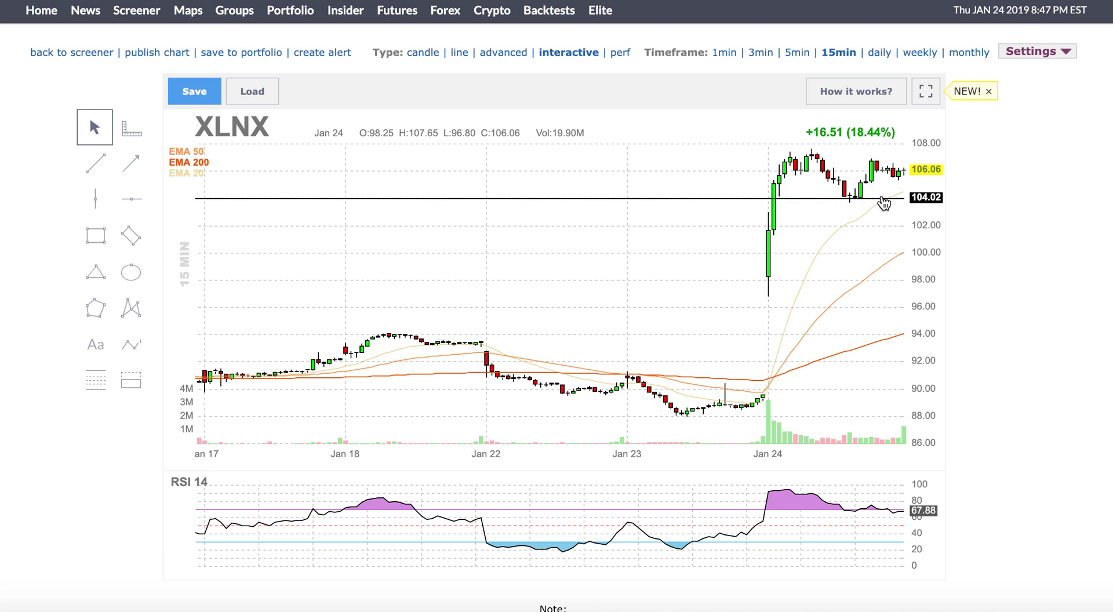
pyautogui.moveTo(882, 204); pyautogui.dragTo(887, 199)
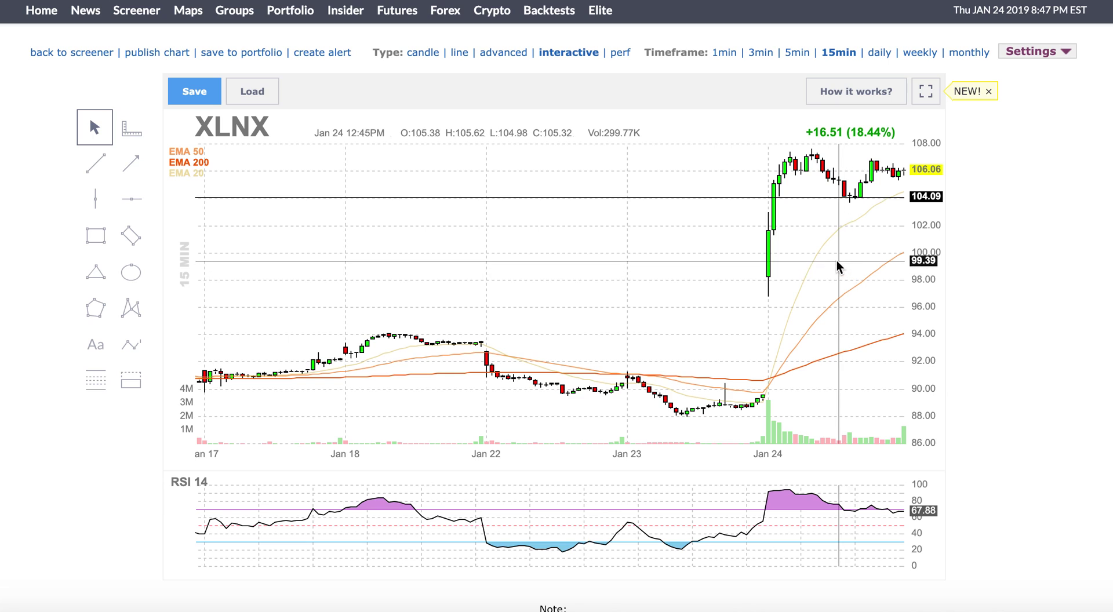
pyautogui.click(904, 203)
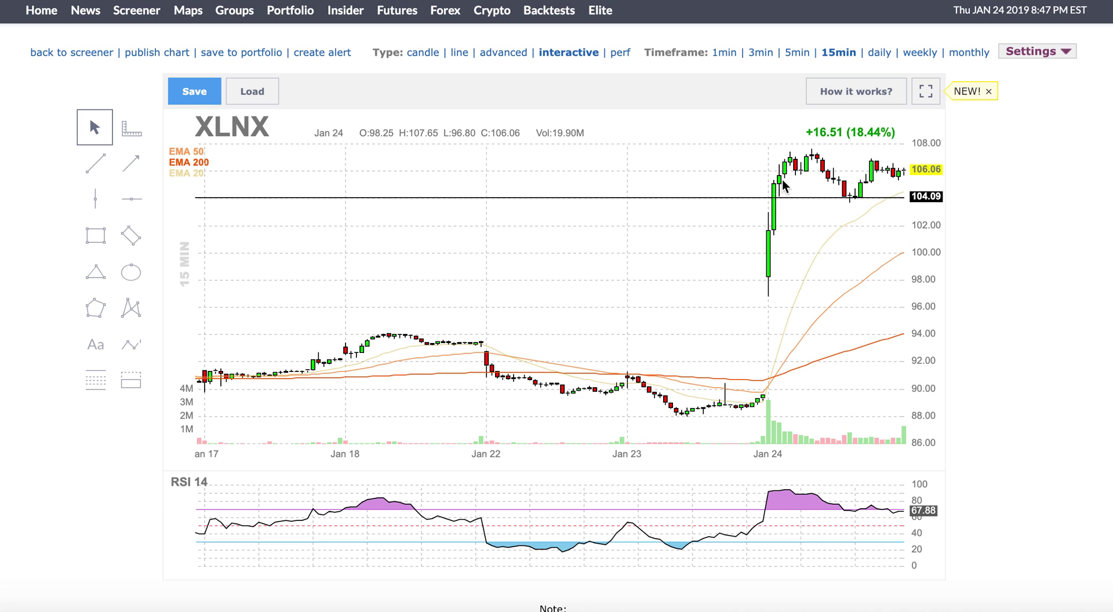
pyautogui.moveTo(857, 203); pyautogui.dragTo(851, 199)
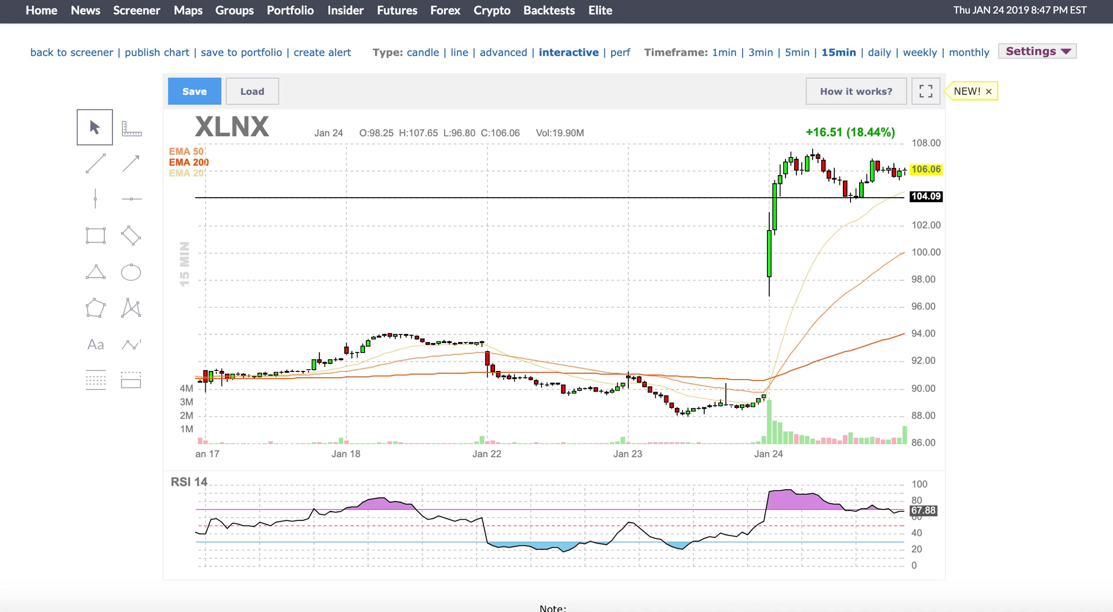
# Mark a horizontal level at 53.96 on EHTH's 15-minute chart, then go back to the chart grid
pyautogui.hotkey('alt', 'Left')
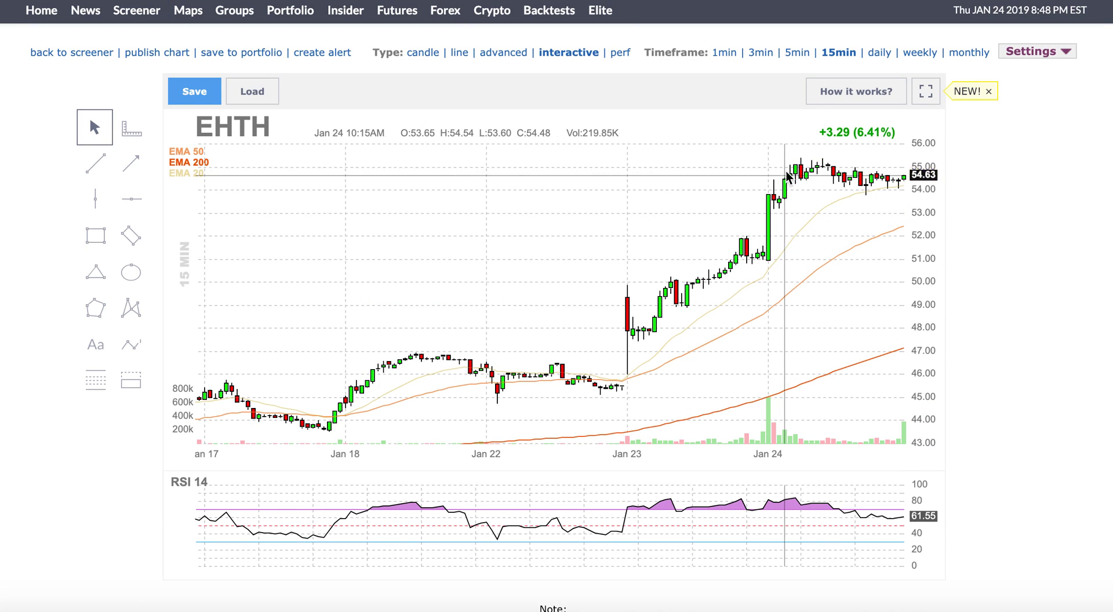
pyautogui.click(131, 199)
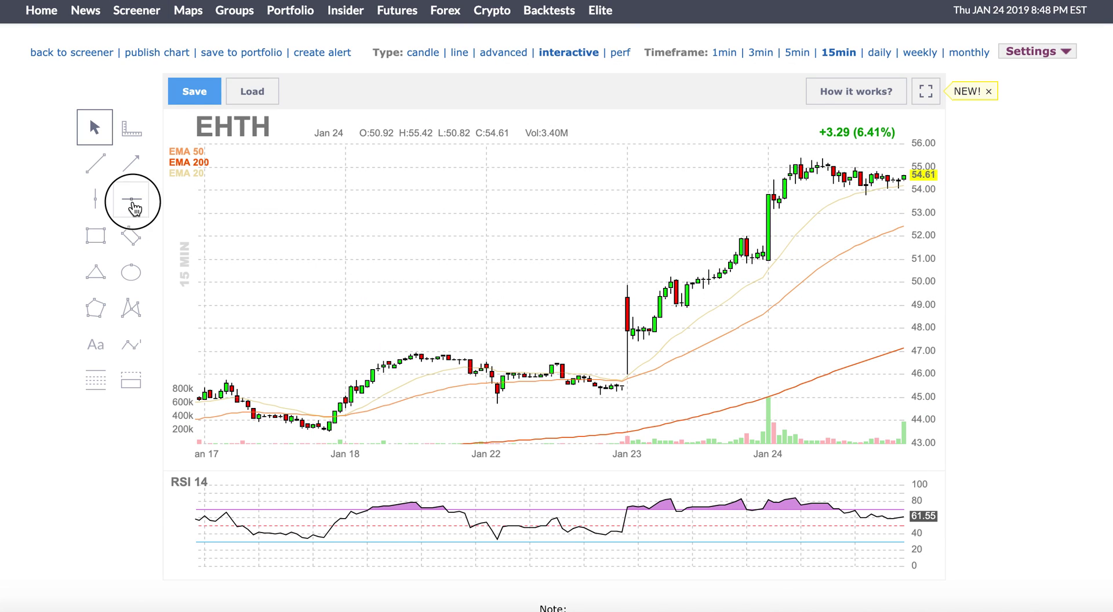
pyautogui.click(782, 191)
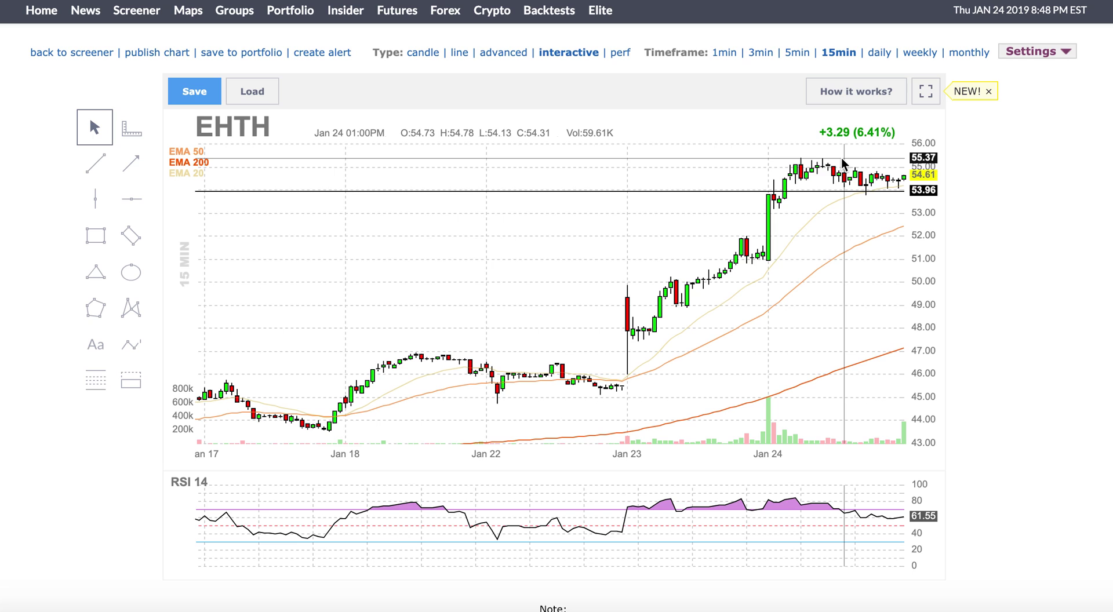
pyautogui.hotkey('alt', 'Left')
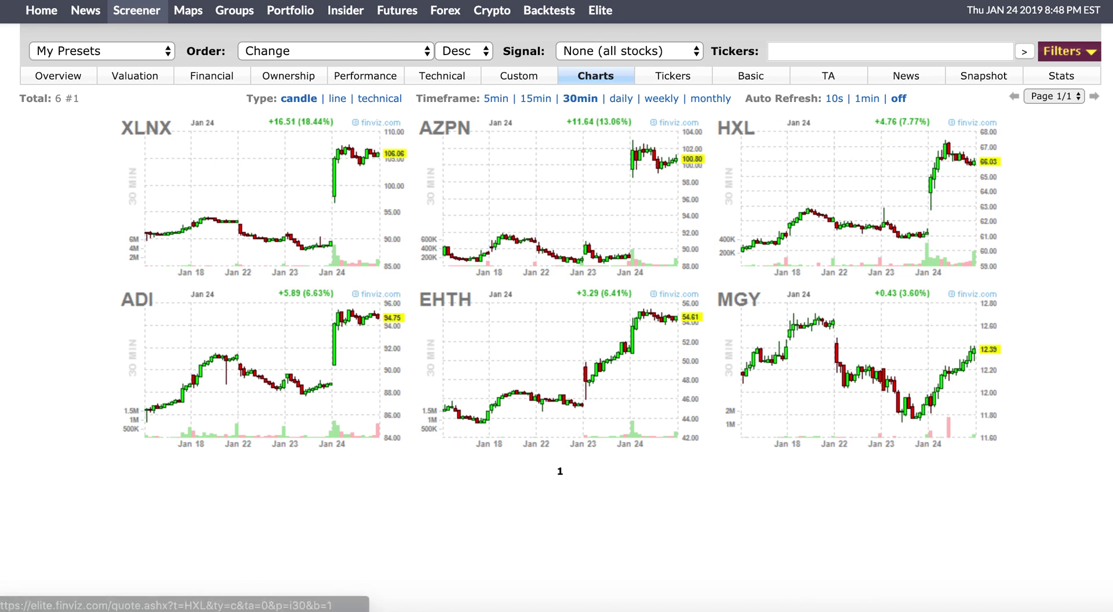
# Open HXL's quote page and its interactive chart
pyautogui.rightClick(844, 146)
pyautogui.click(869, 154)
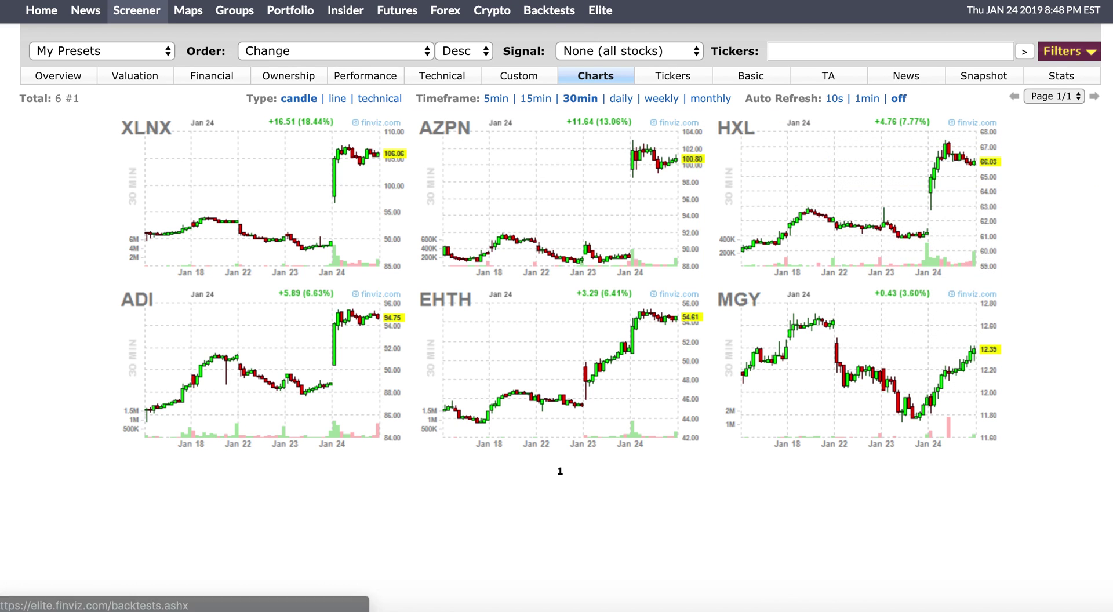
pyautogui.click(614, 57)
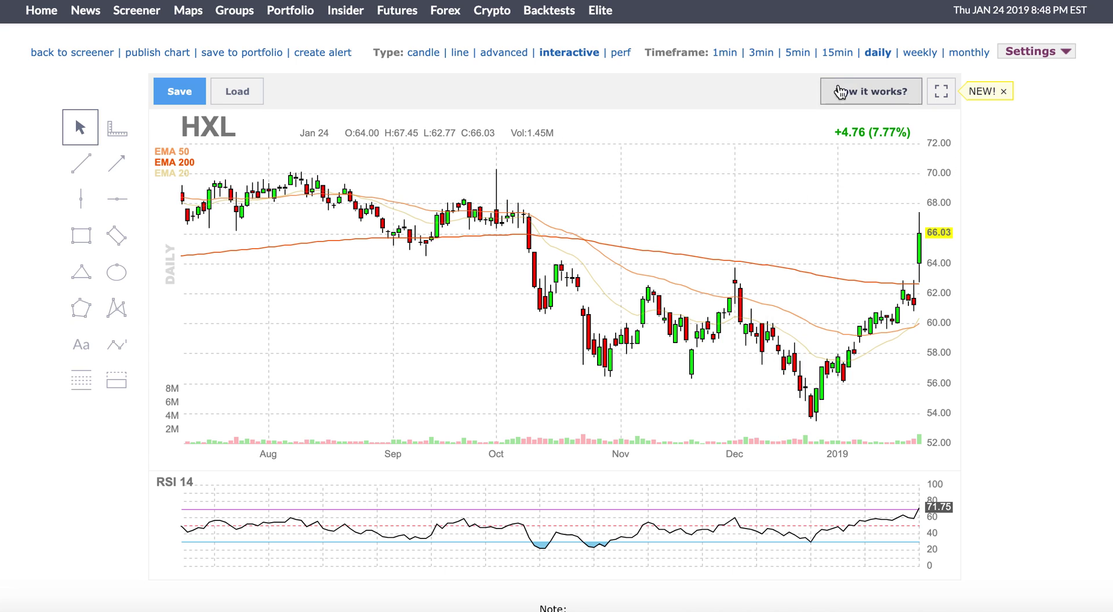
pyautogui.click(837, 52)
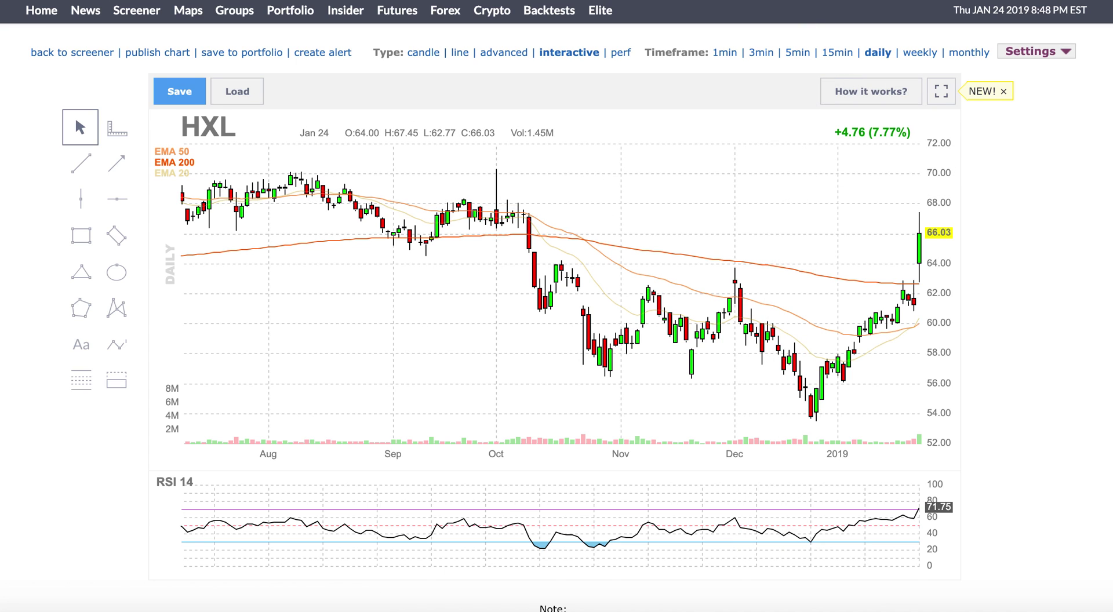
# Return to the screener grid, glance at ADI's quote page, and come back
pyautogui.hotkey('alt', 'Left')
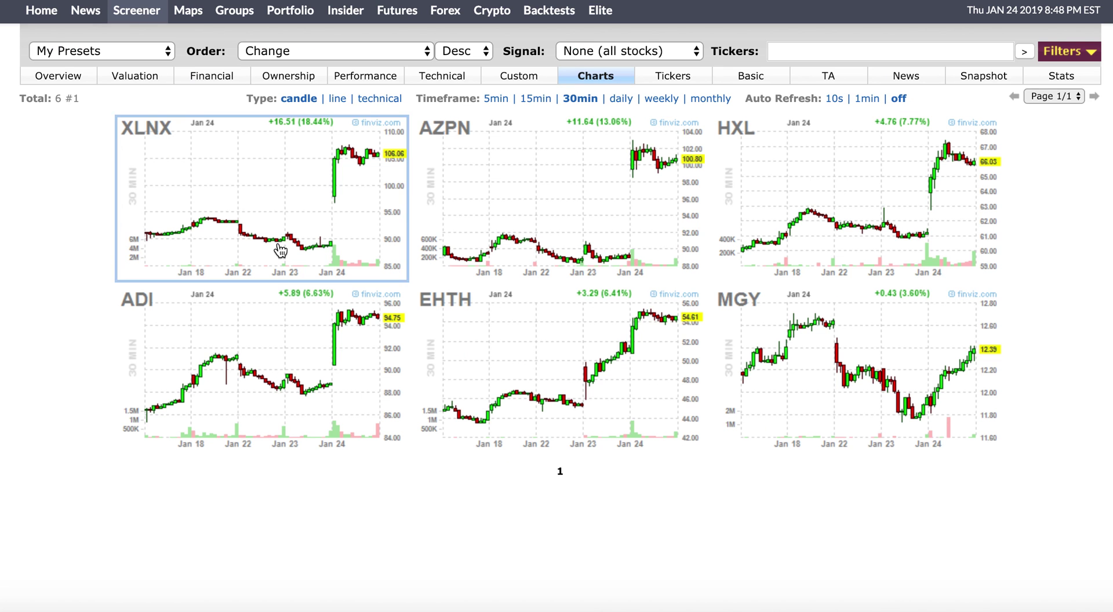
pyautogui.click(291, 353)
pyautogui.click(305, 357)
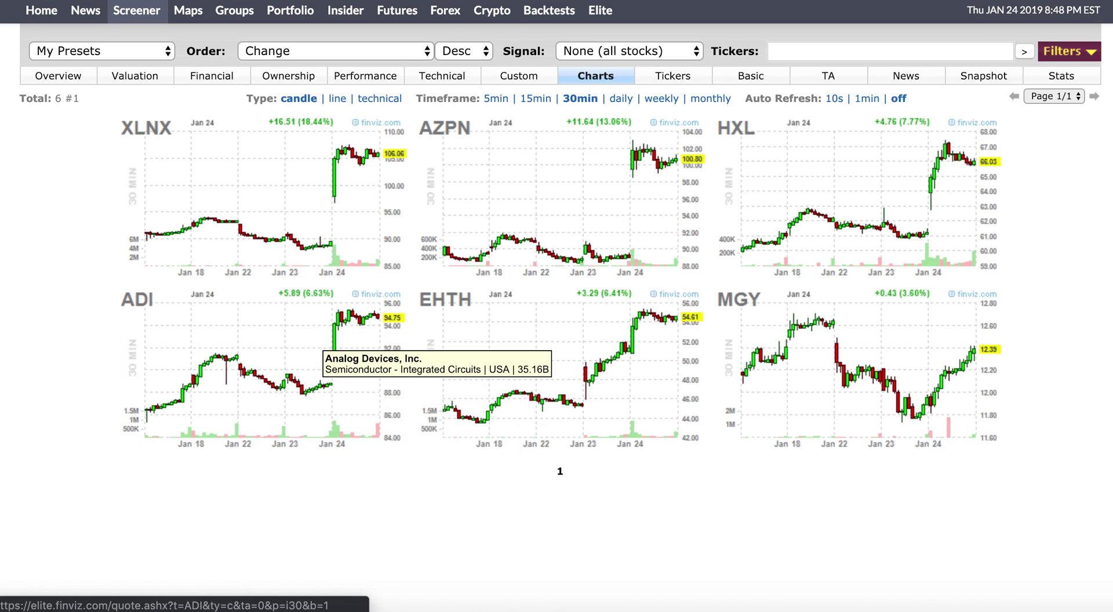
pyautogui.click(316, 347)
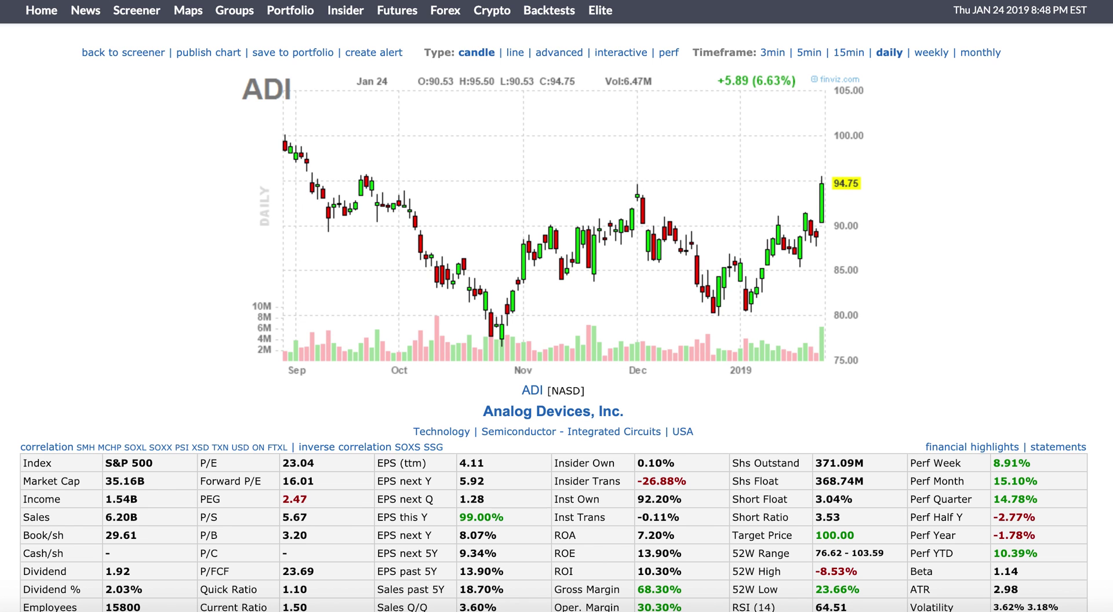
pyautogui.hotkey('alt', 'Left')
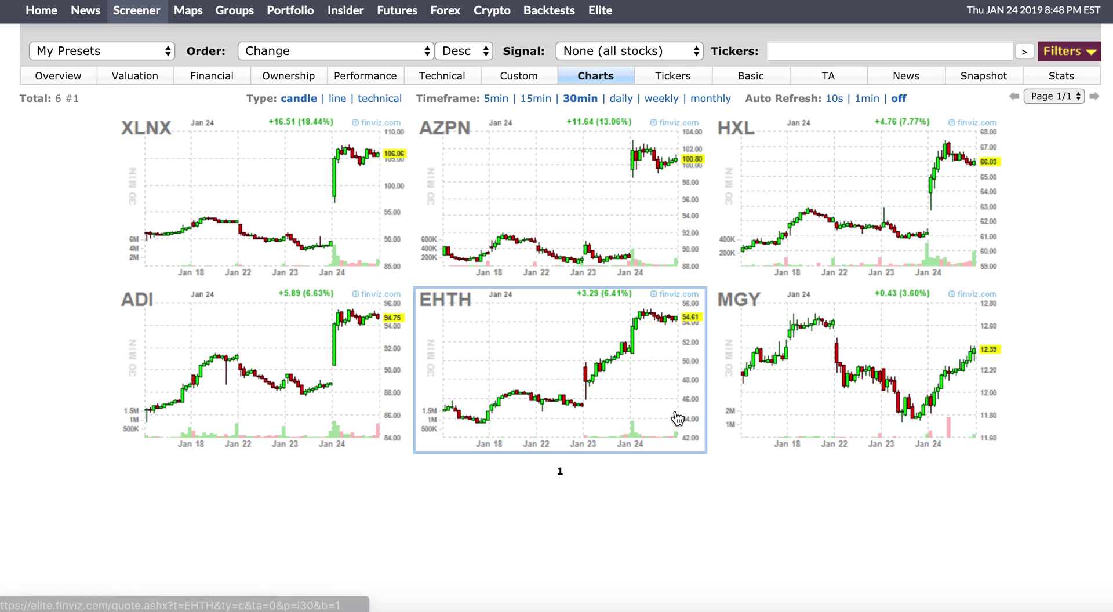
# Dismiss HXL's link options and switch to the whiteboard tab
pyautogui.rightClick(870, 191)
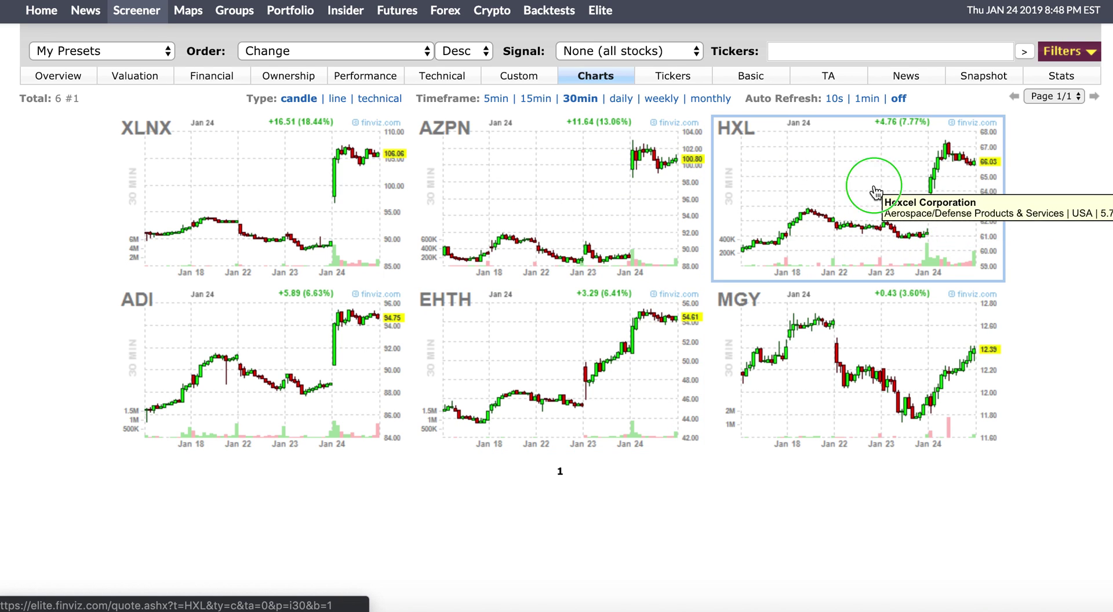
pyautogui.click(619, 565)
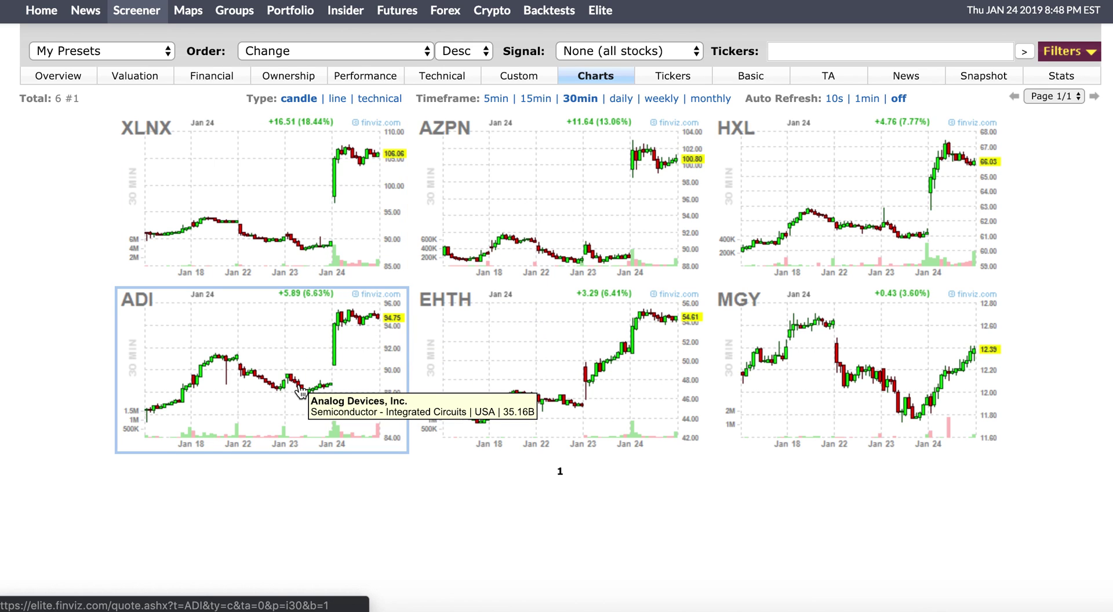
pyautogui.hotkey('ctrl', 'Tab')
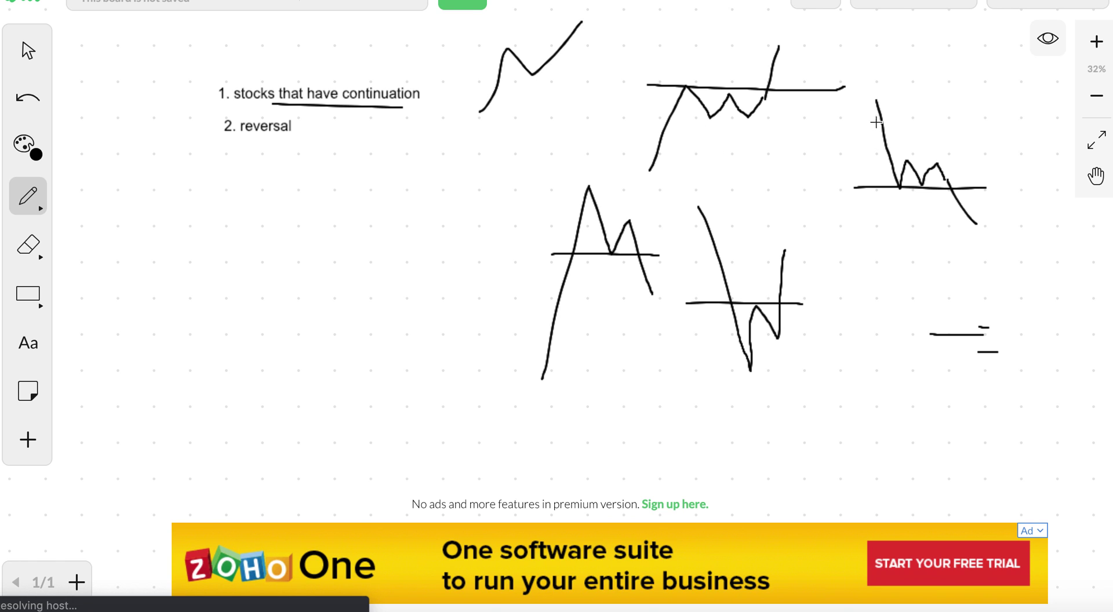
# Switch back to the Finviz screener tab after viewing the whiteboard
pyautogui.hotkey('ctrl', 'shift', 'Tab')
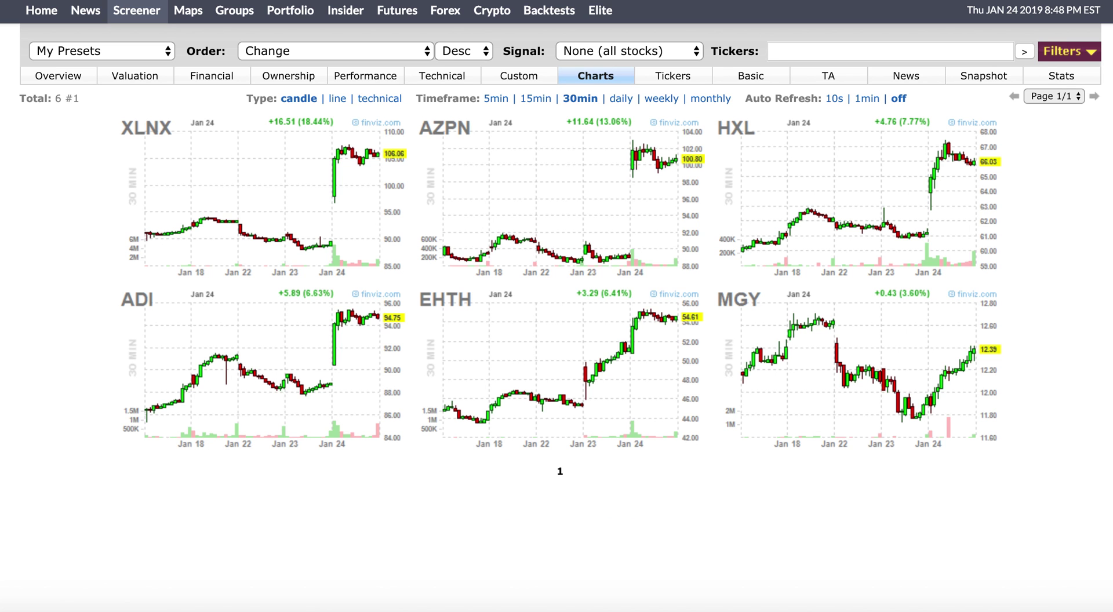
# Require price below the 20-, 50- and 200-day SMAs in the screener filters
pyautogui.click(1057, 54)
pyautogui.click(208, 120)
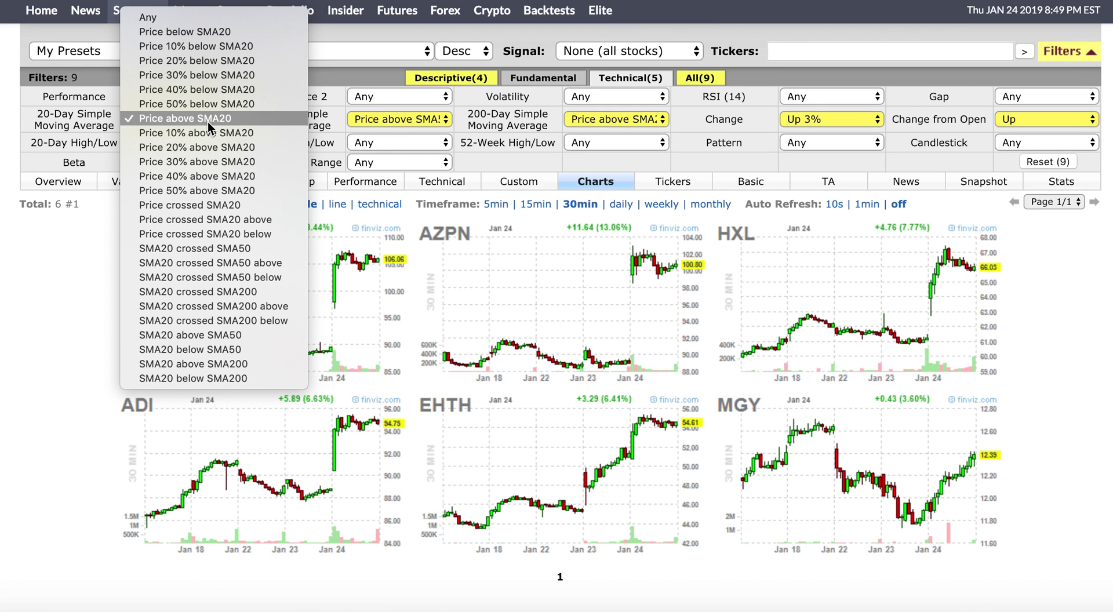
pyautogui.click(205, 32)
pyautogui.click(410, 123)
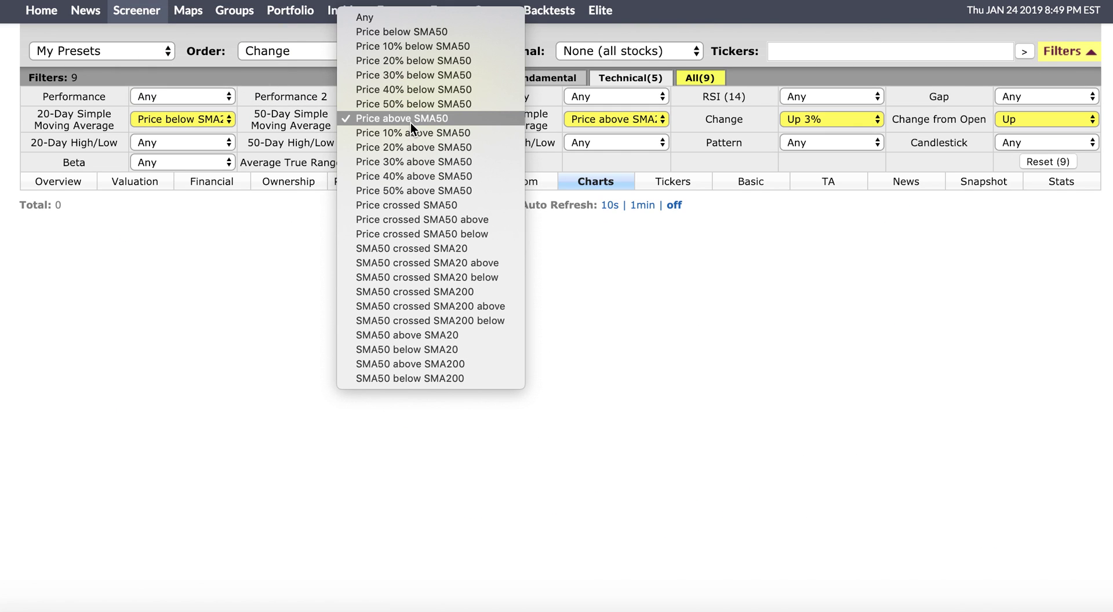
pyautogui.click(437, 37)
pyautogui.click(607, 118)
pyautogui.click(609, 114)
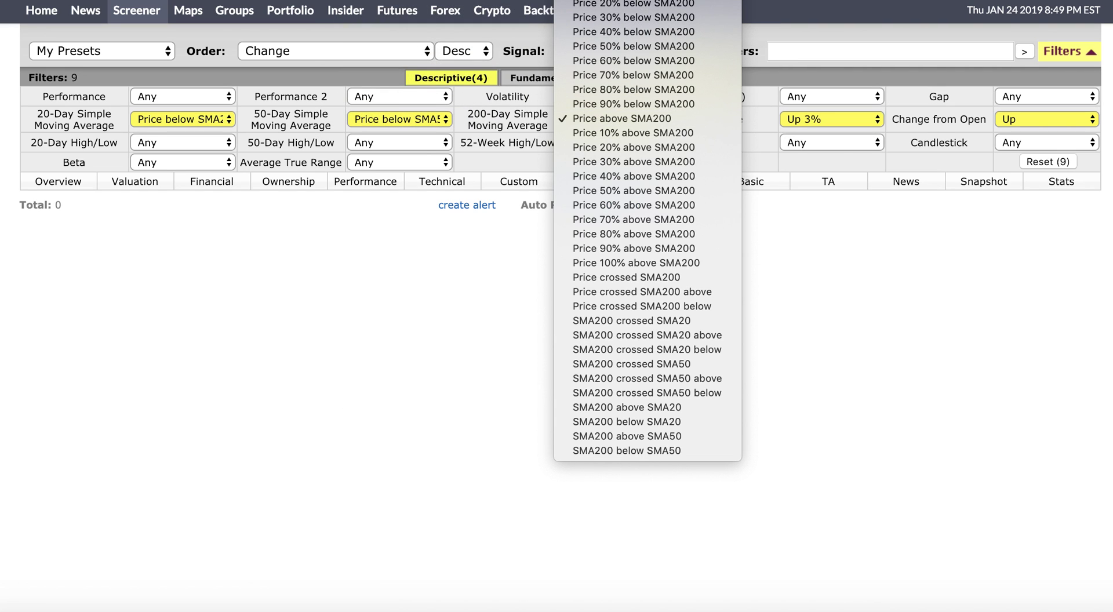
pyautogui.click(816, 120)
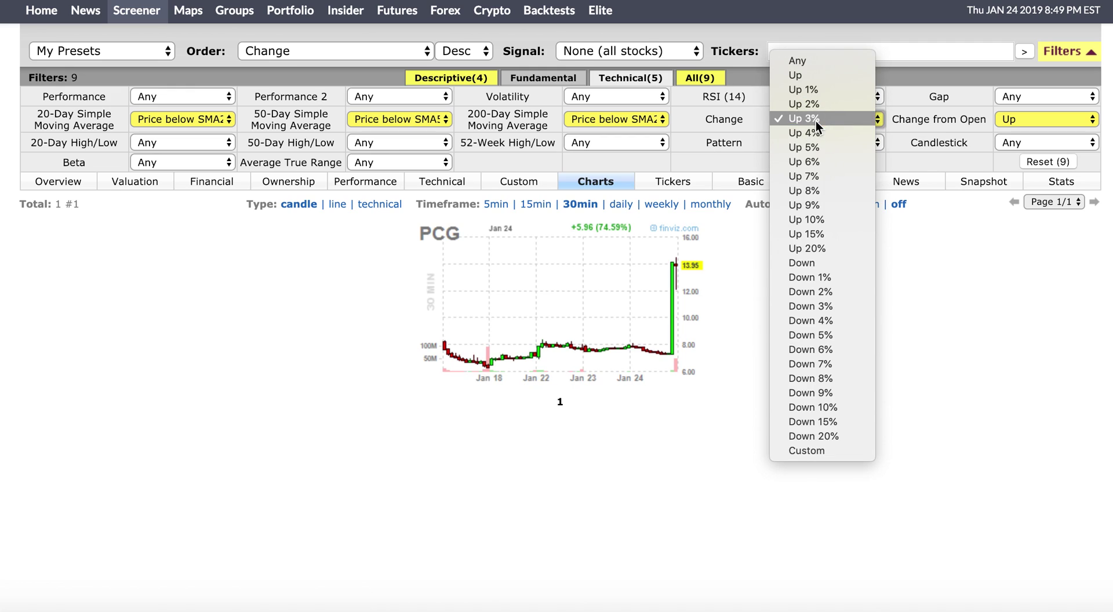
# Add Change Down 3% and Change from Open Down filters, leaving 8 stocks
pyautogui.click(853, 306)
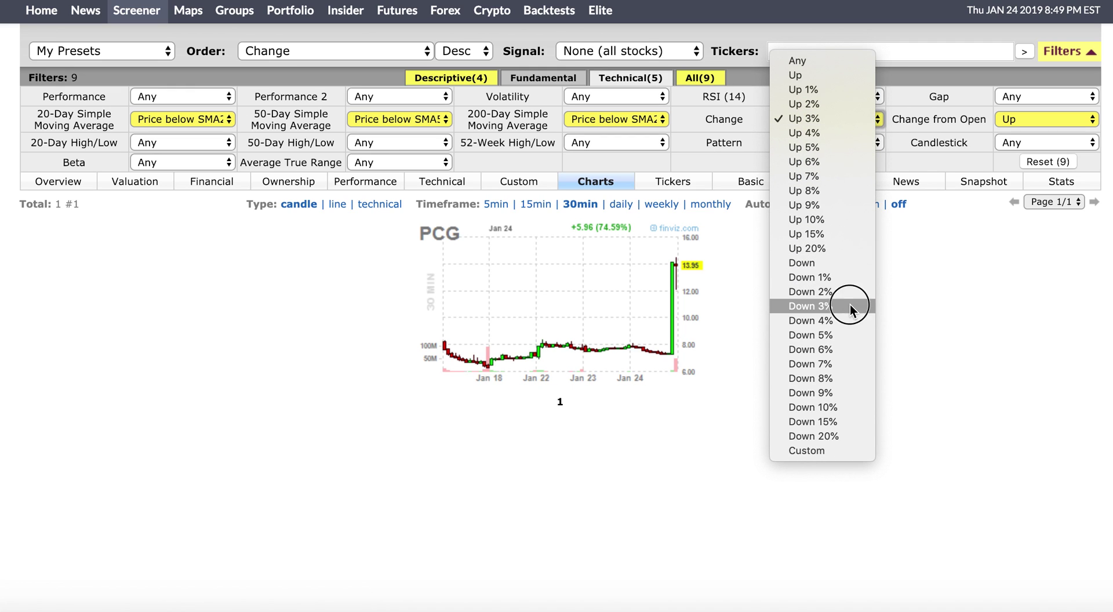
pyautogui.click(1065, 123)
pyautogui.click(1051, 302)
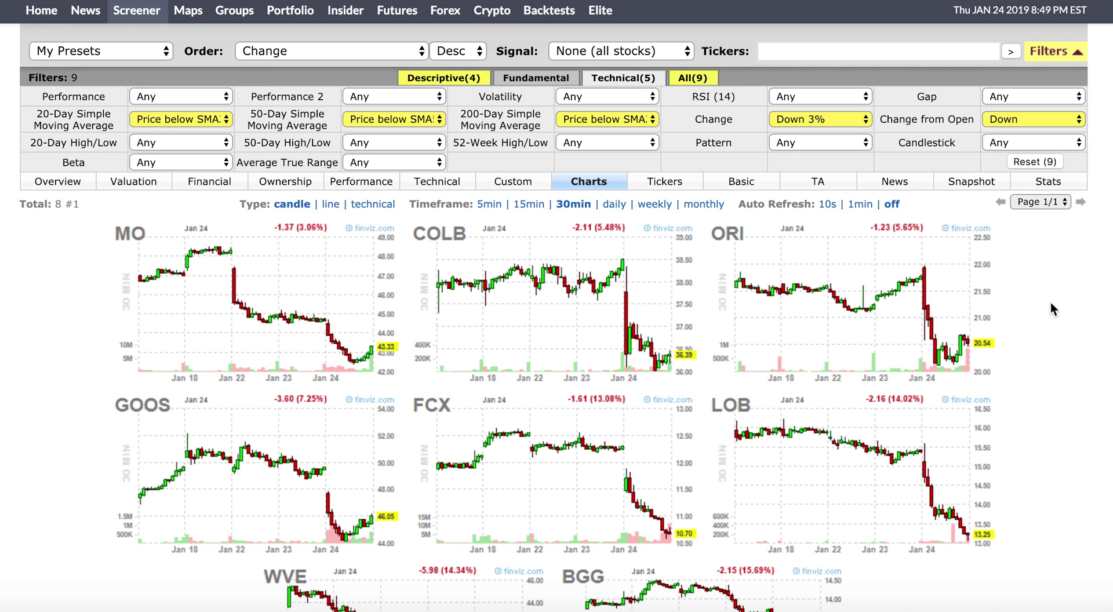
# View the eight results as daily charts, then return to 30-minute charts with filters hidden
pyautogui.scroll(-2, 1045, 297)
pyautogui.click(614, 99)
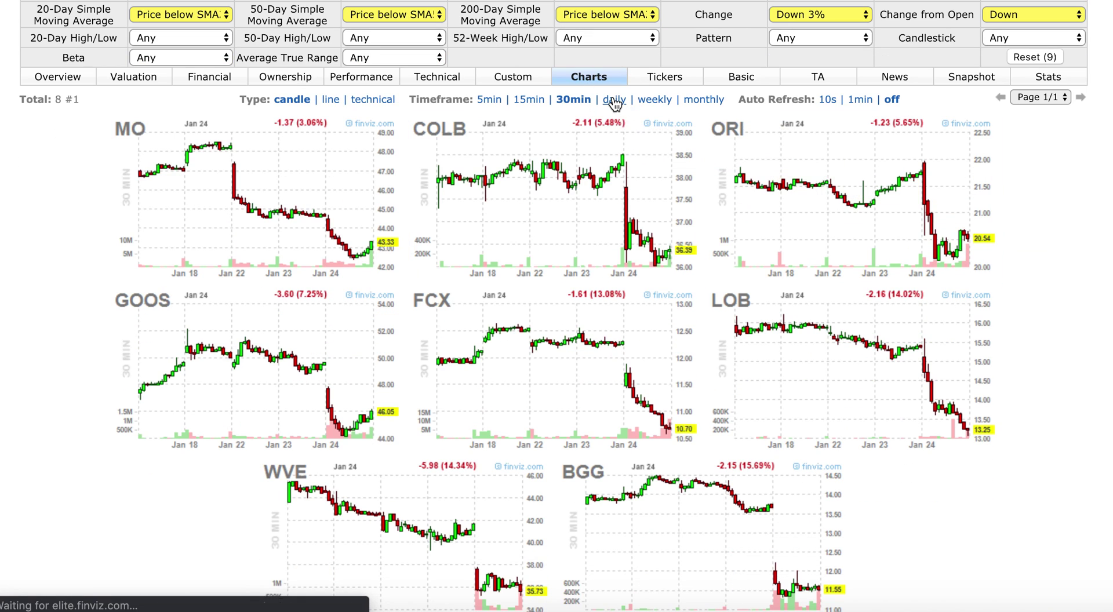
pyautogui.scroll(-3, 1029, 255)
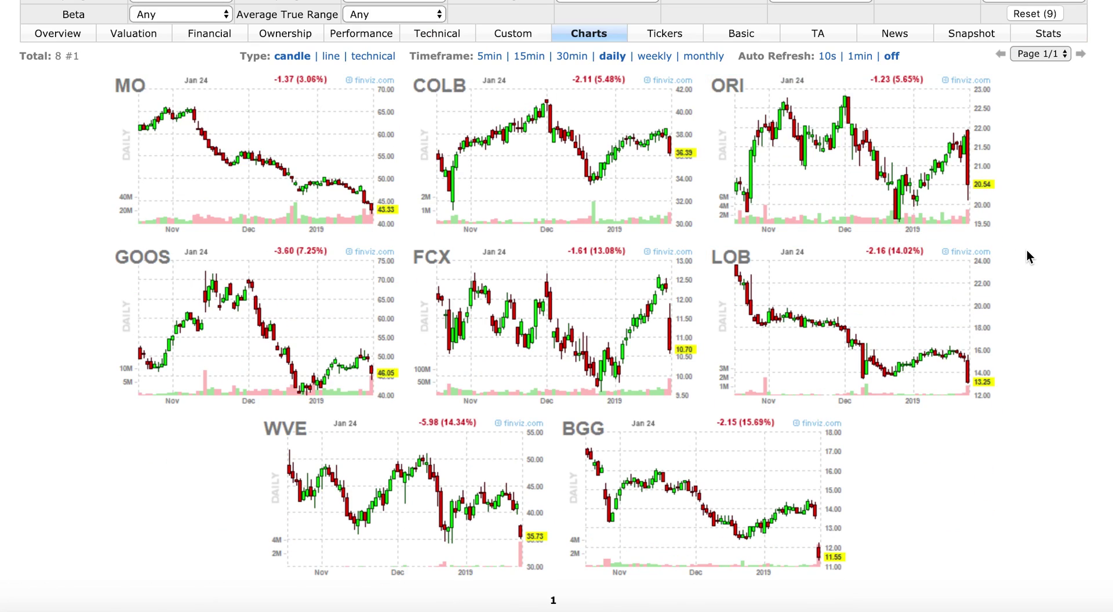
pyautogui.click(579, 61)
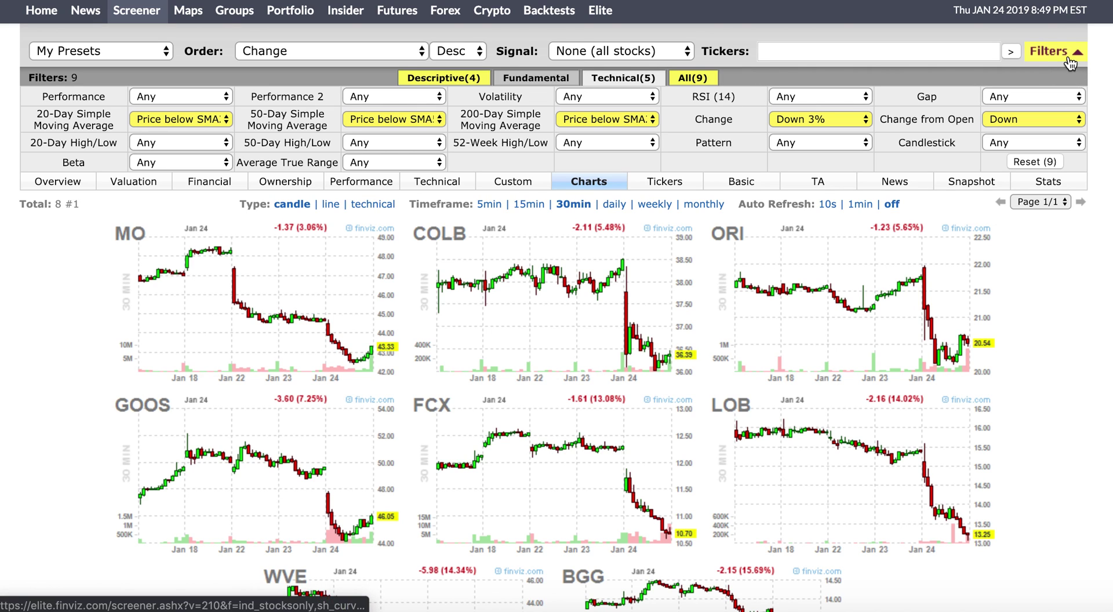
pyautogui.click(1071, 54)
pyautogui.scroll(-1, 1032, 231)
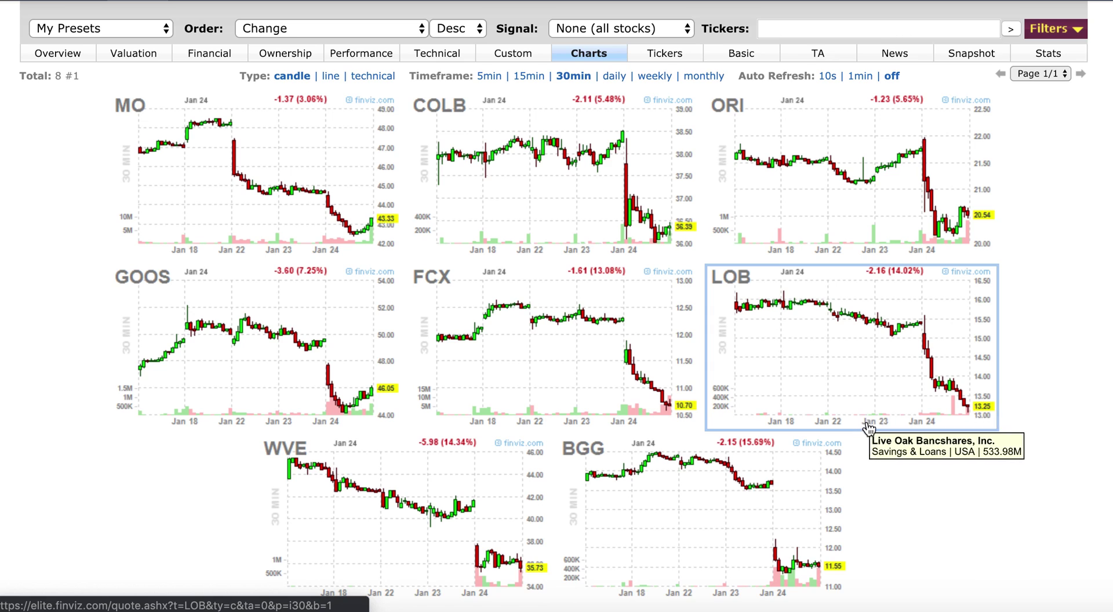
pyautogui.scroll(-1, 923, 504)
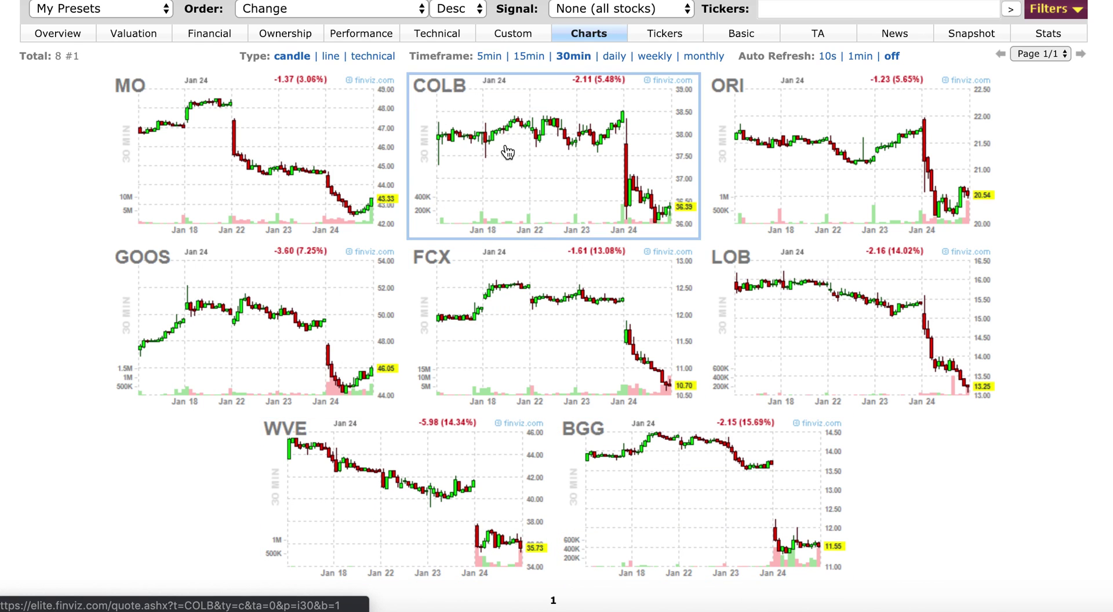
# On the whiteboard, tick item 1, circle '2. reversal' and trace both legs of the A sketch
pyautogui.hotkey('ctrl', 'Tab')
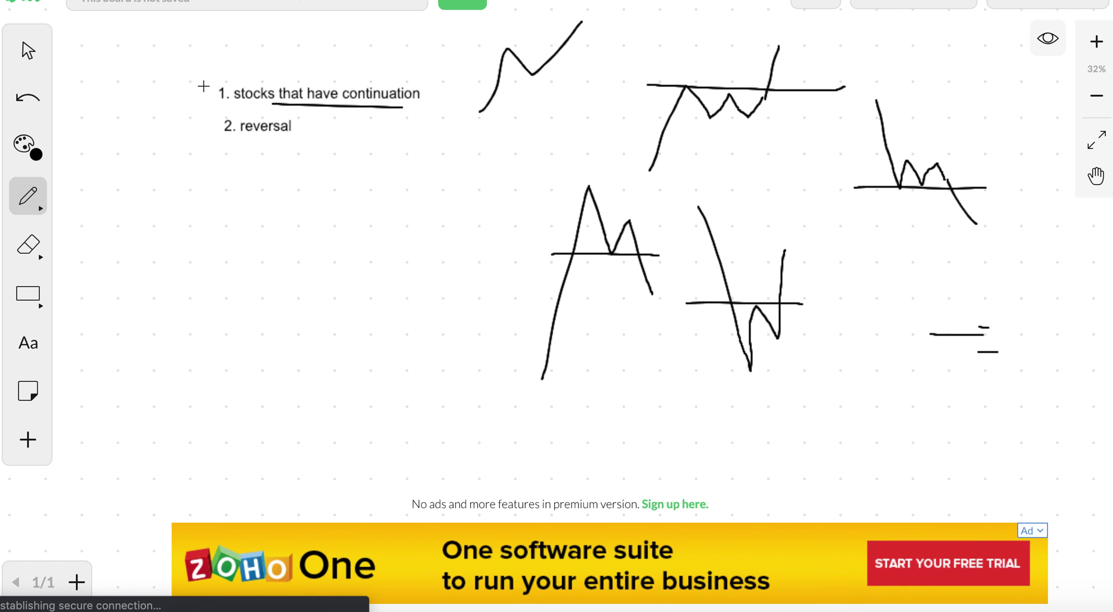
pyautogui.moveTo(253, 77); pyautogui.dragTo(253, 77)
pyautogui.moveTo(218, 143)
pyautogui.mouseDown()
pyautogui.moveTo(293, 108)
pyautogui.moveTo(210, 142)
pyautogui.moveTo(243, 146)
pyautogui.mouseUp()
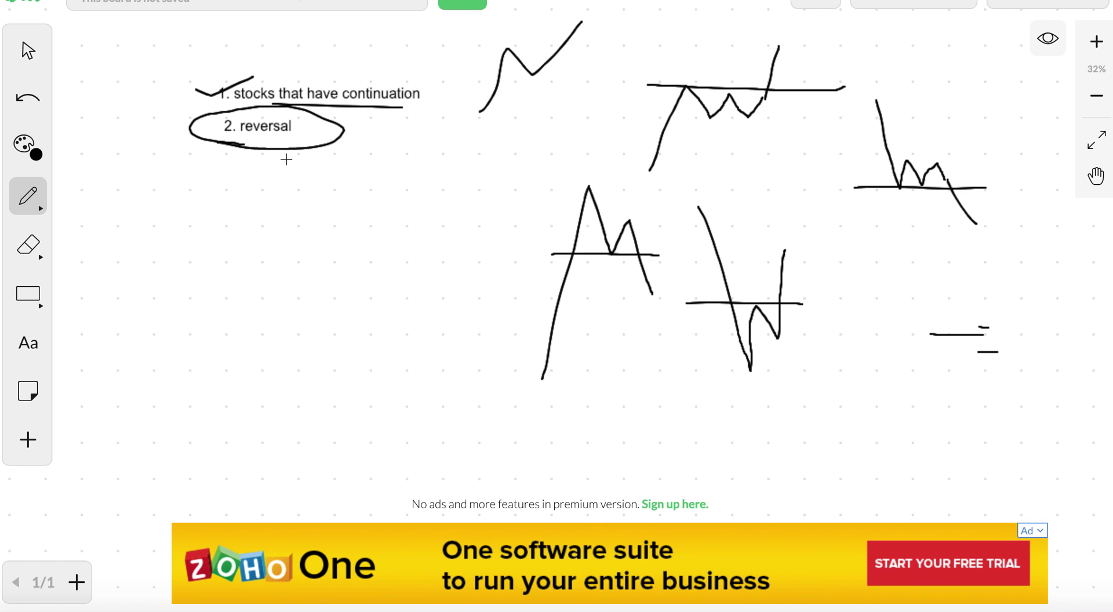
pyautogui.moveTo(541, 375); pyautogui.dragTo(594, 182)
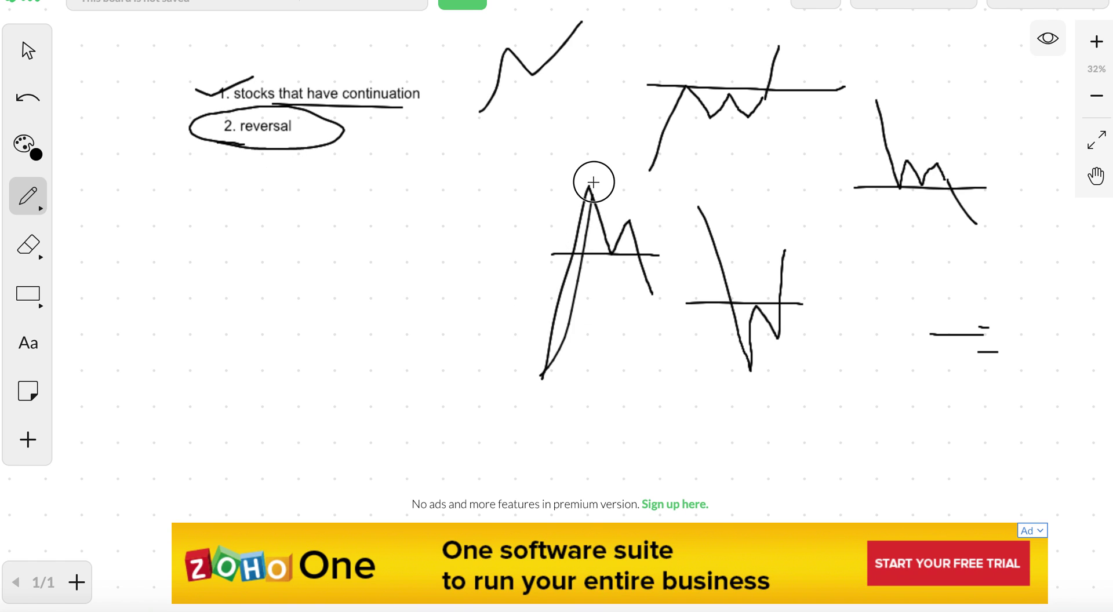
pyautogui.moveTo(614, 254); pyautogui.dragTo(613, 253)
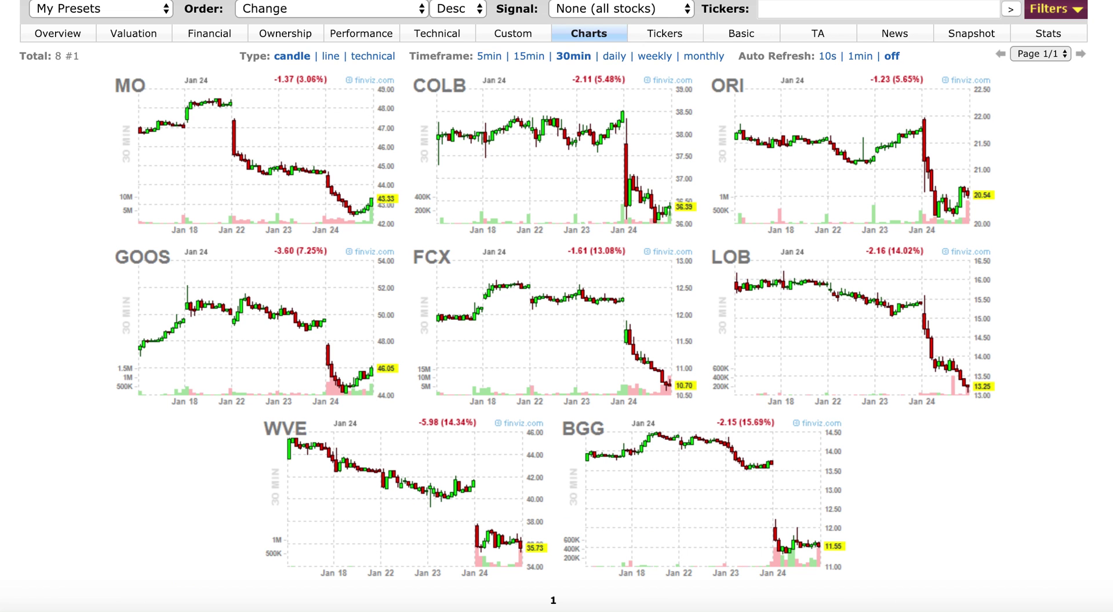
# Start a fresh screen limited to stocks only with current volume over 750K
pyautogui.scroll(1, 94, 193)
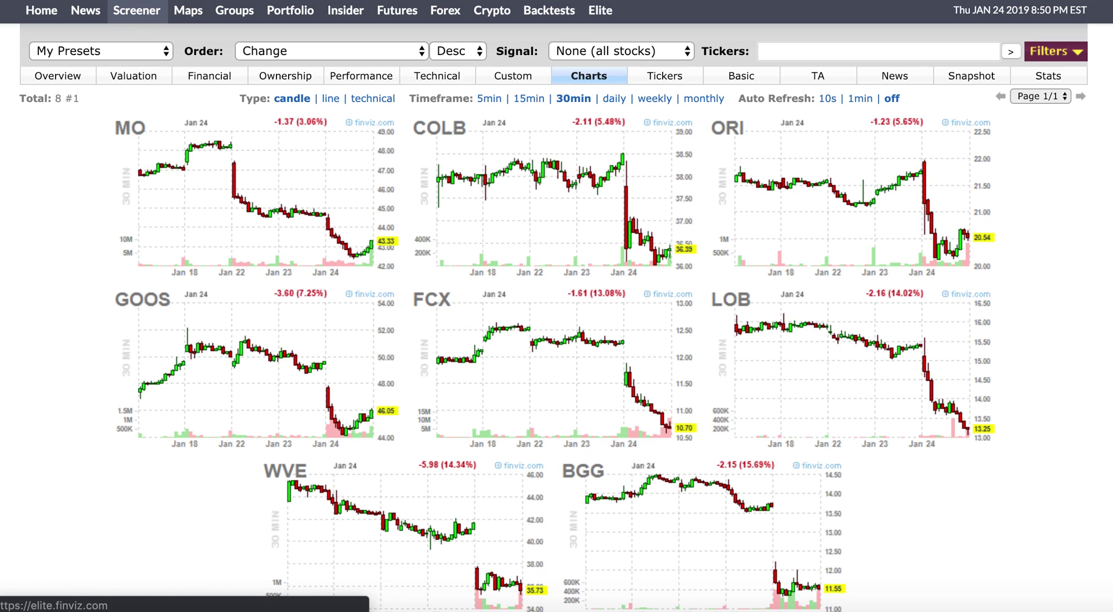
pyautogui.click(147, 16)
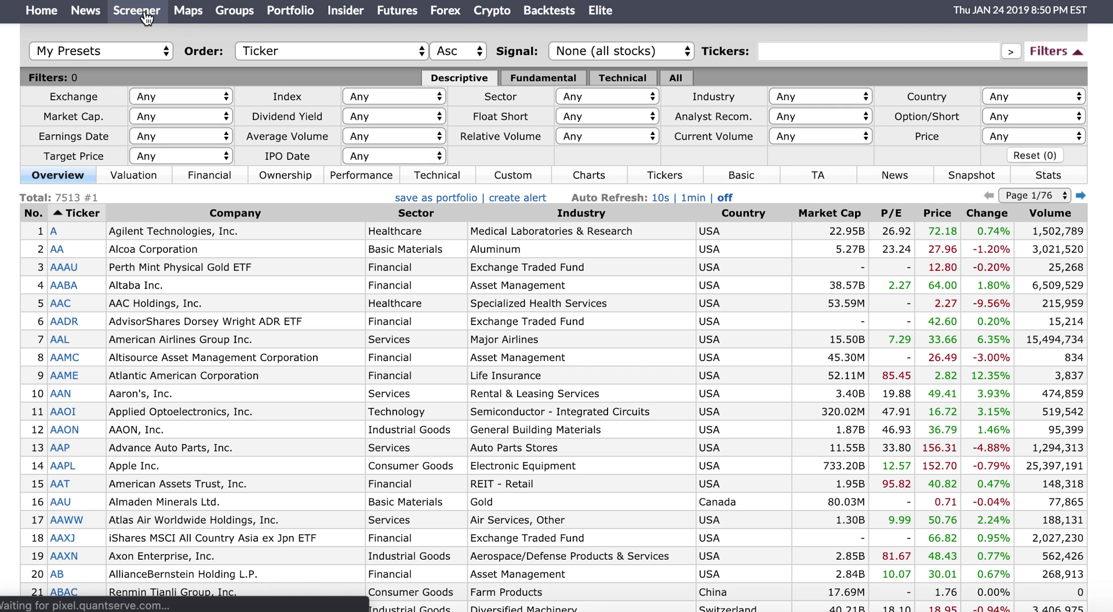
pyautogui.click(800, 96)
pyautogui.click(811, 110)
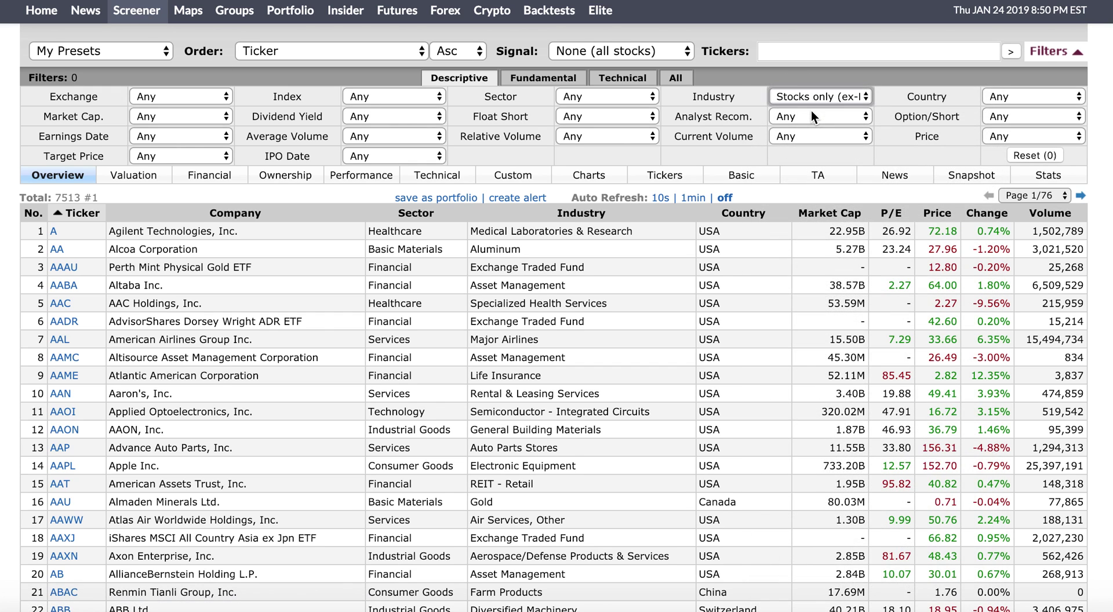
pyautogui.click(852, 138)
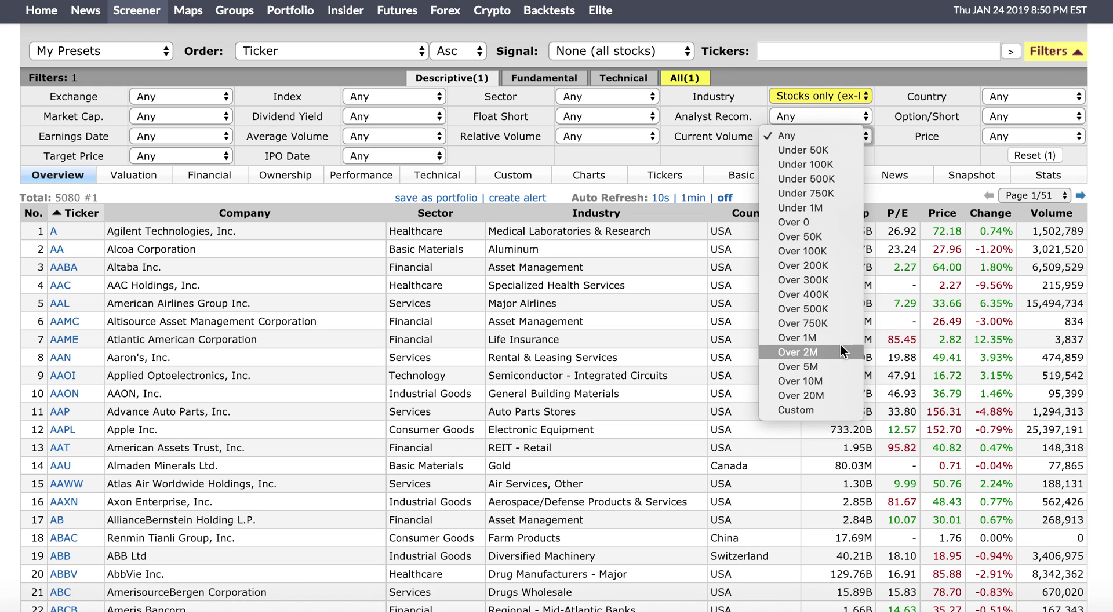
pyautogui.click(833, 324)
# Set the 200-, 50- and 20-day SMA filters to Price above
pyautogui.click(625, 81)
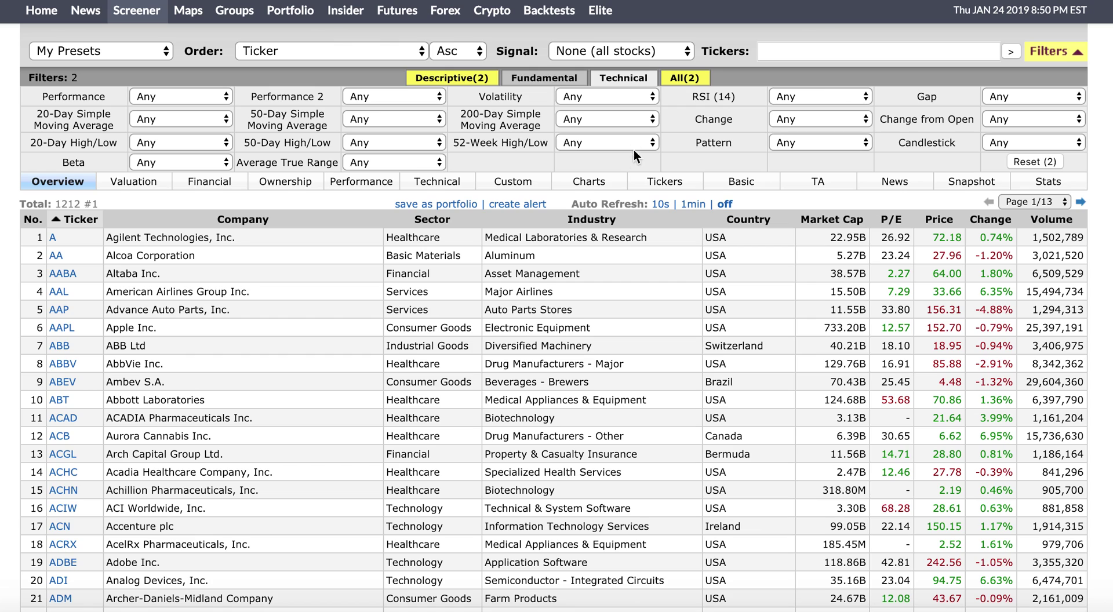
pyautogui.click(630, 117)
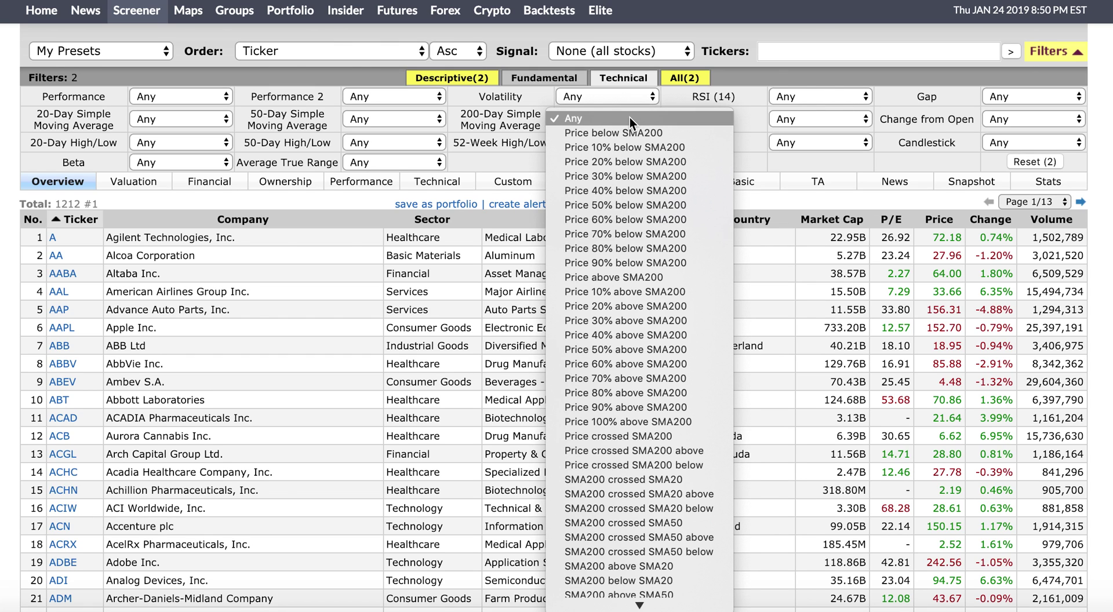
pyautogui.click(620, 281)
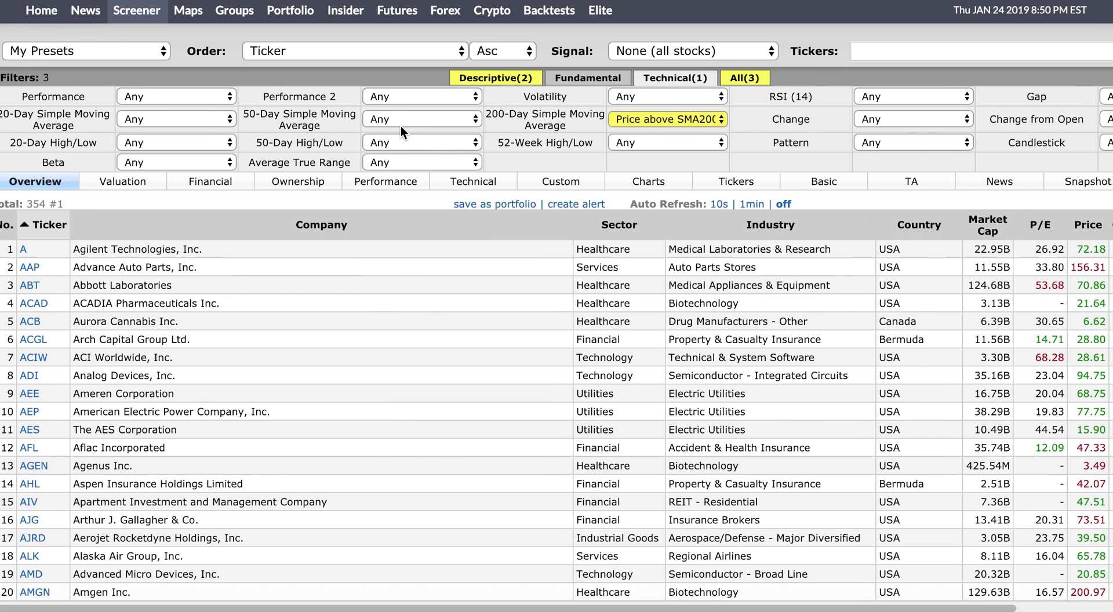
pyautogui.click(402, 120)
pyautogui.click(417, 219)
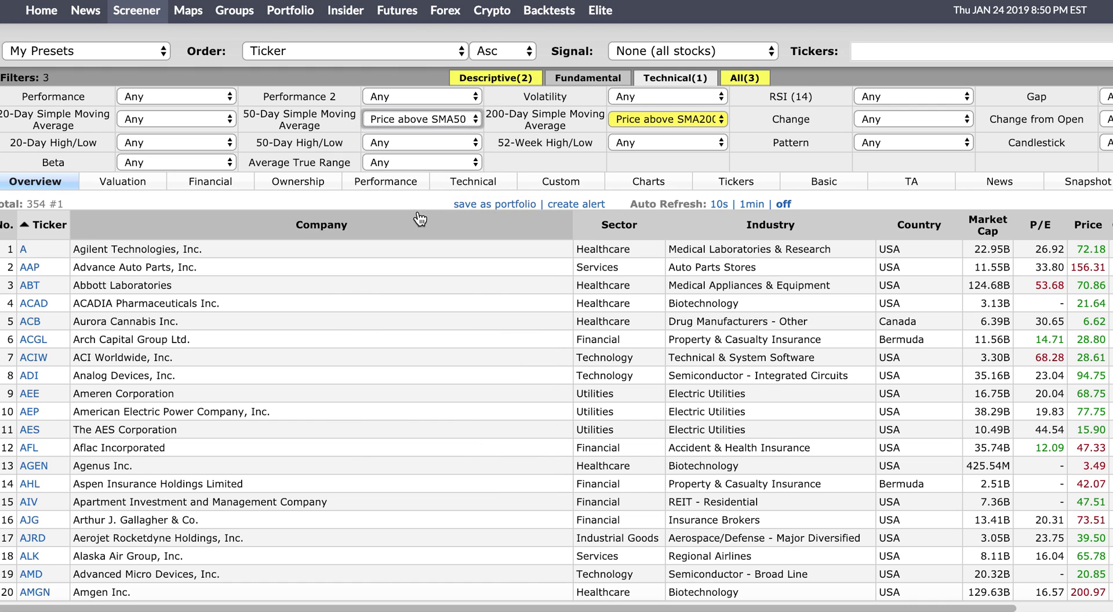
pyautogui.click(212, 122)
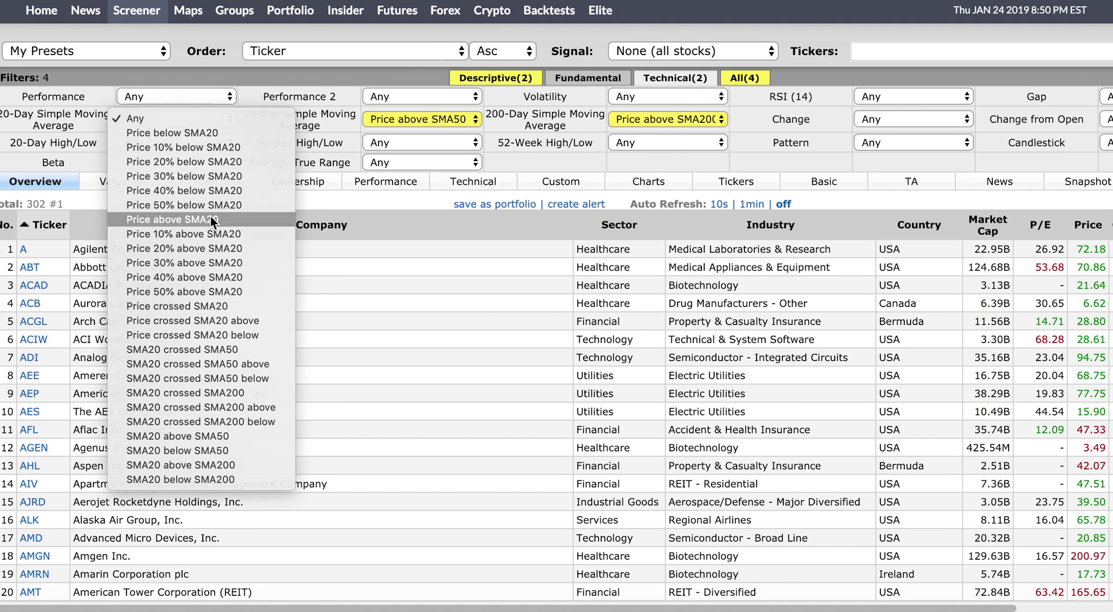
pyautogui.click(210, 218)
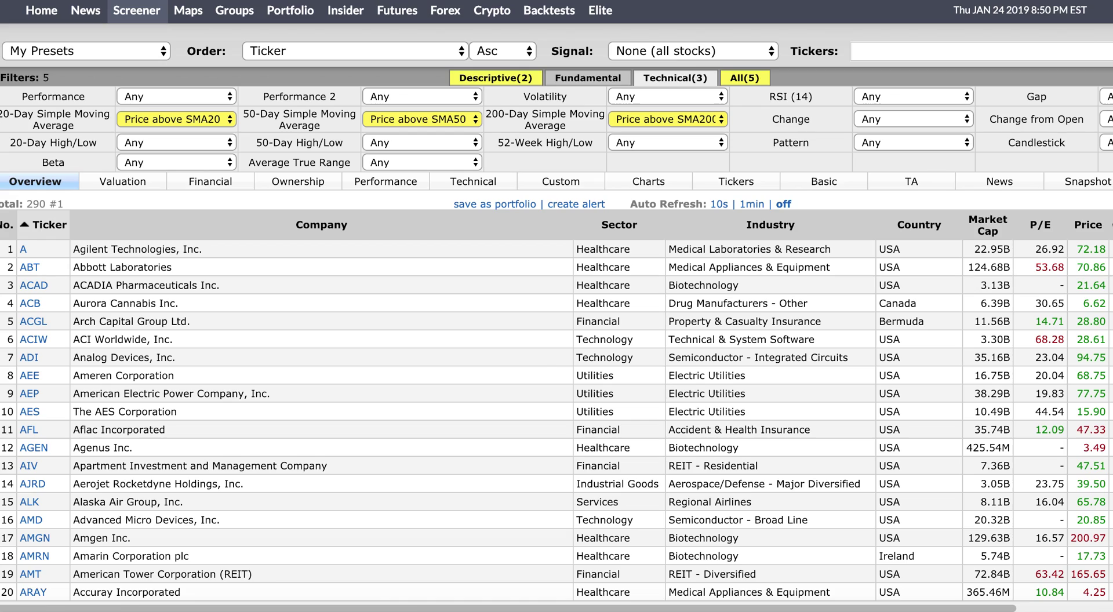
# Switch to the whiteboard and retrace the A-shaped sketch past its peak
pyautogui.hotkey('ctrl', 'Tab')
pyautogui.moveTo(555, 354); pyautogui.dragTo(601, 215)
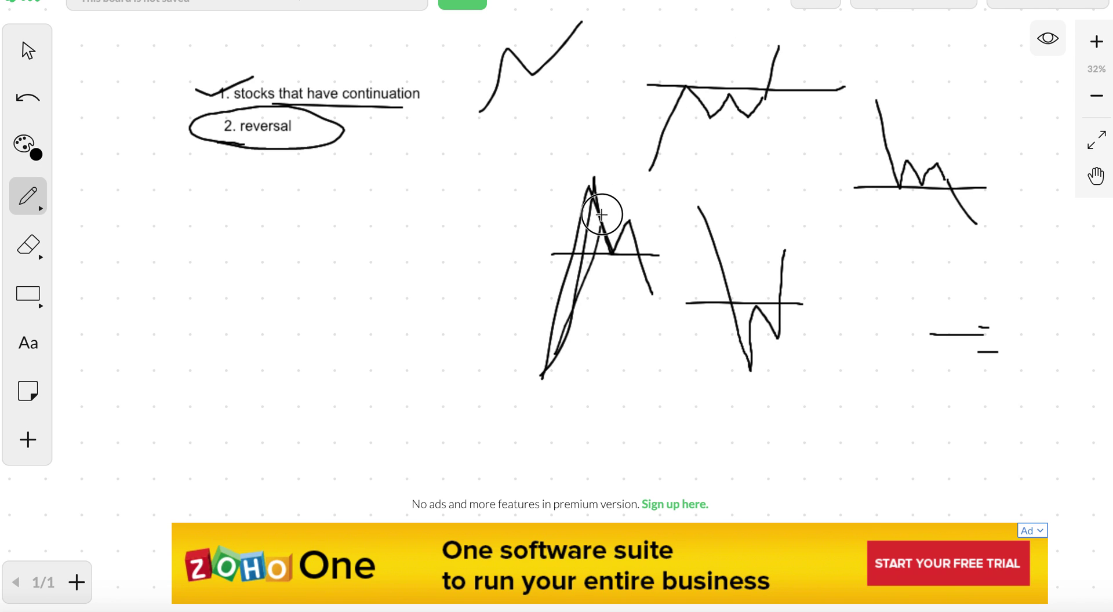
pyautogui.moveTo(534, 368); pyautogui.dragTo(619, 155)
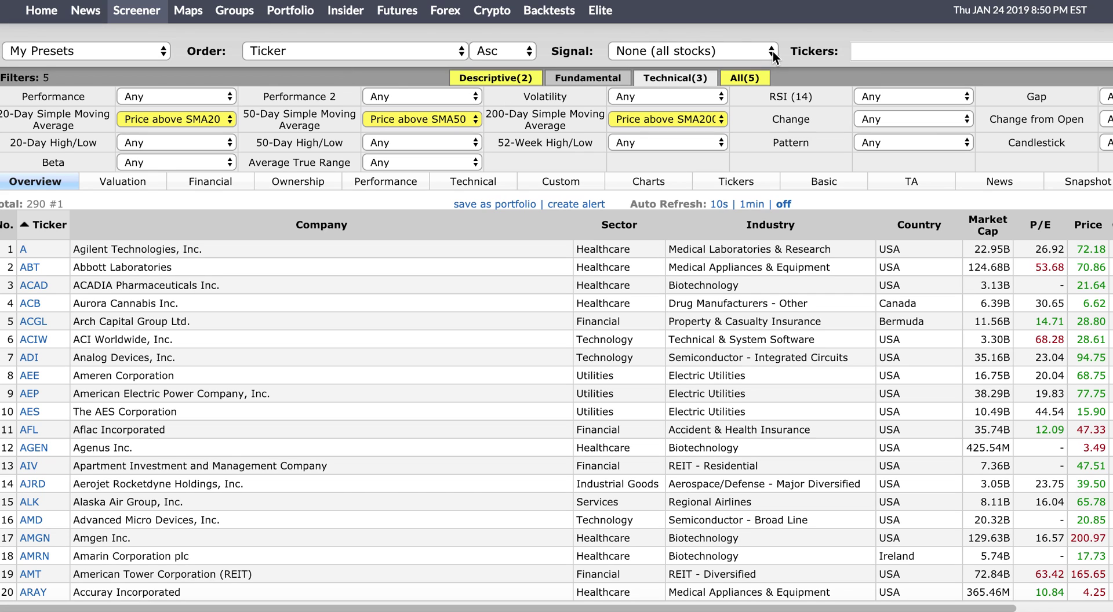
# Set RSI (14) to Overbought (80) and sort results by largest change first
pyautogui.click(928, 98)
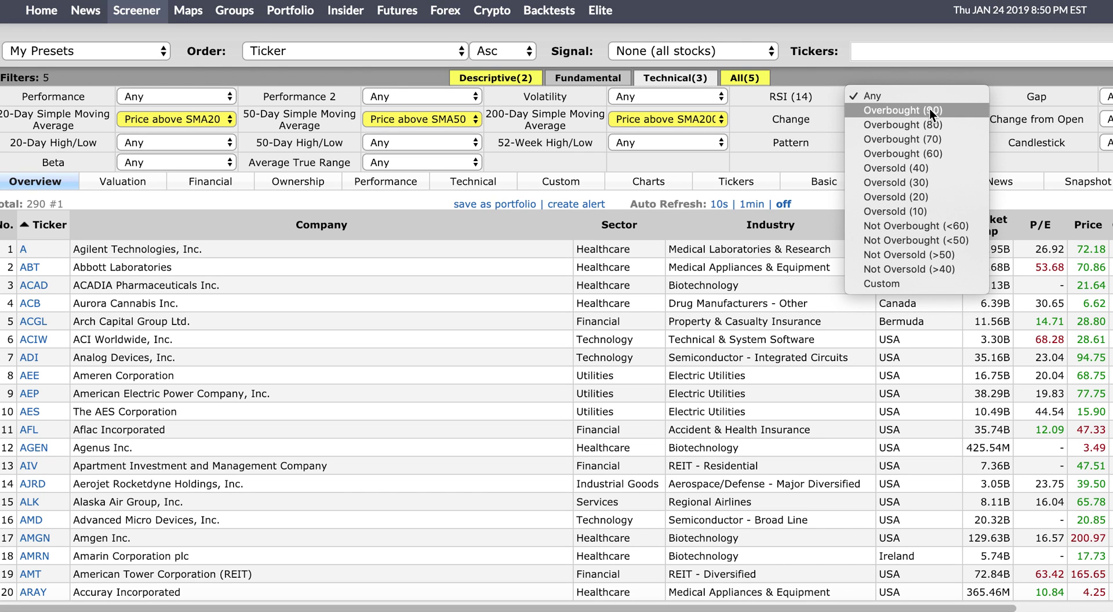
pyautogui.click(930, 110)
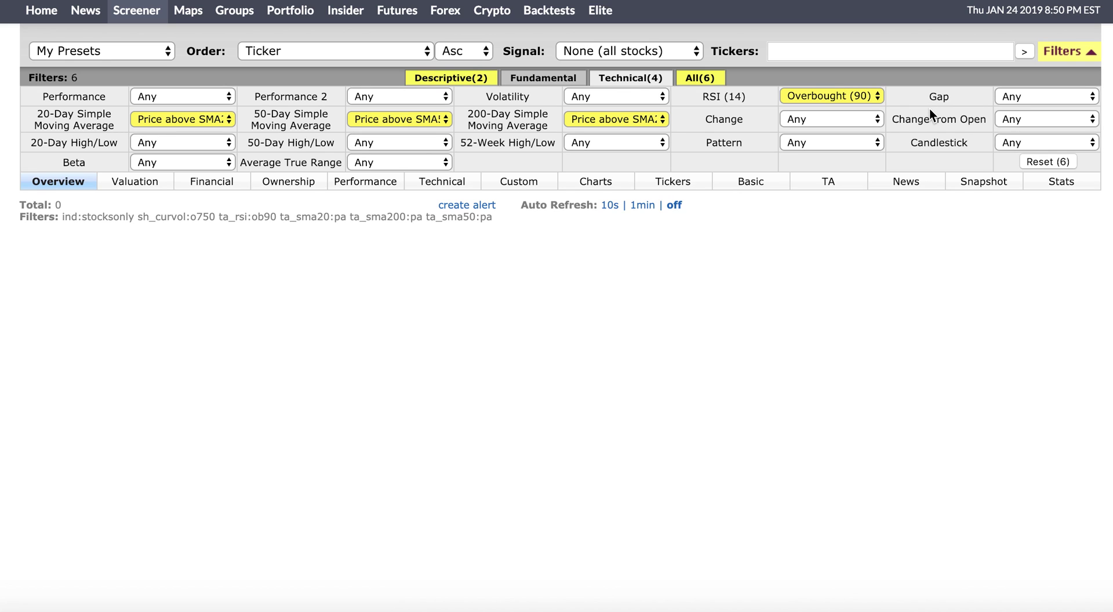
pyautogui.click(865, 99)
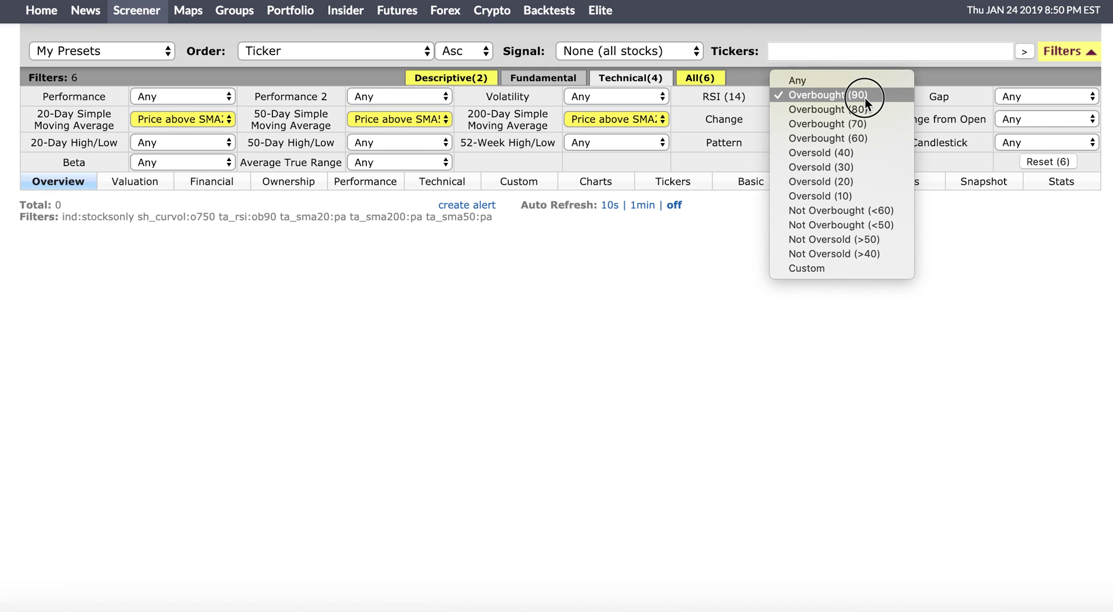
pyautogui.click(866, 111)
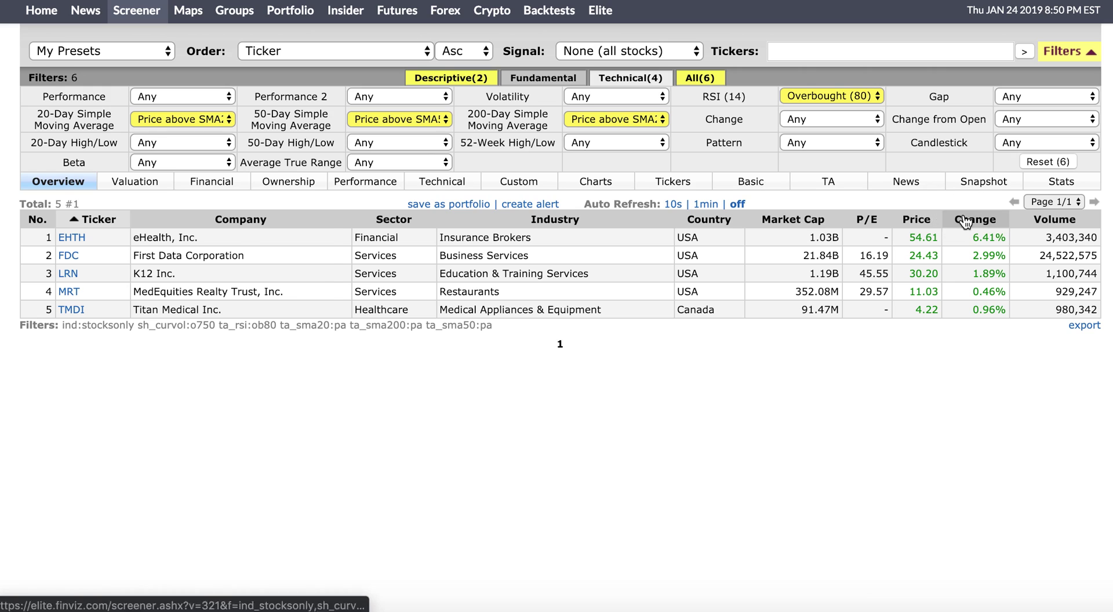
pyautogui.click(964, 221)
pyautogui.click(962, 219)
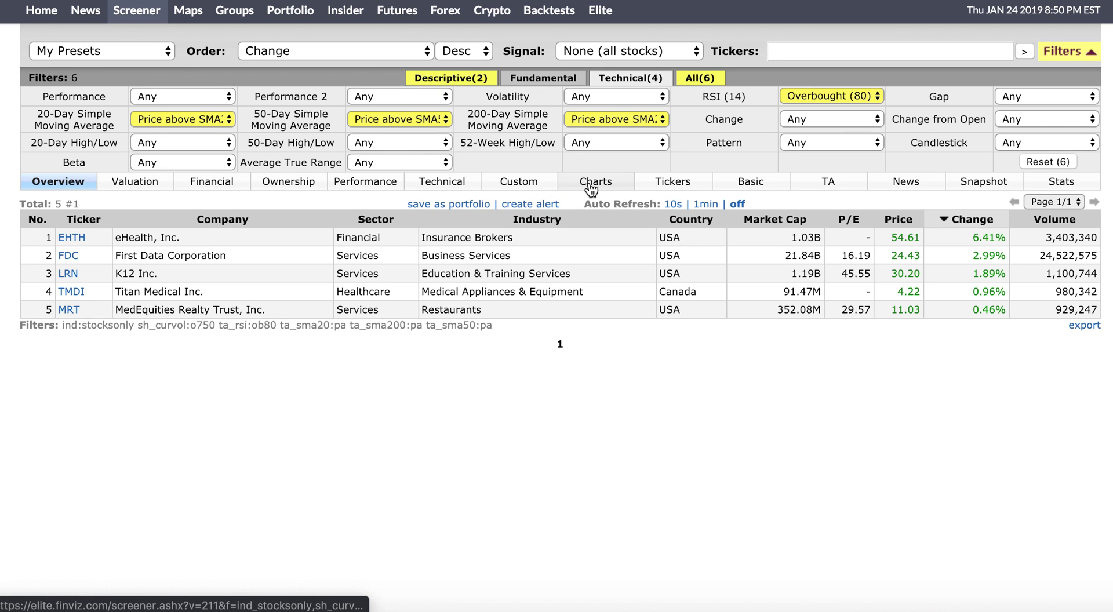
# Show results as candlestick charts, briefly trying Overbought (90) before keeping Overbought (80)
pyautogui.click(591, 186)
pyautogui.click(400, 204)
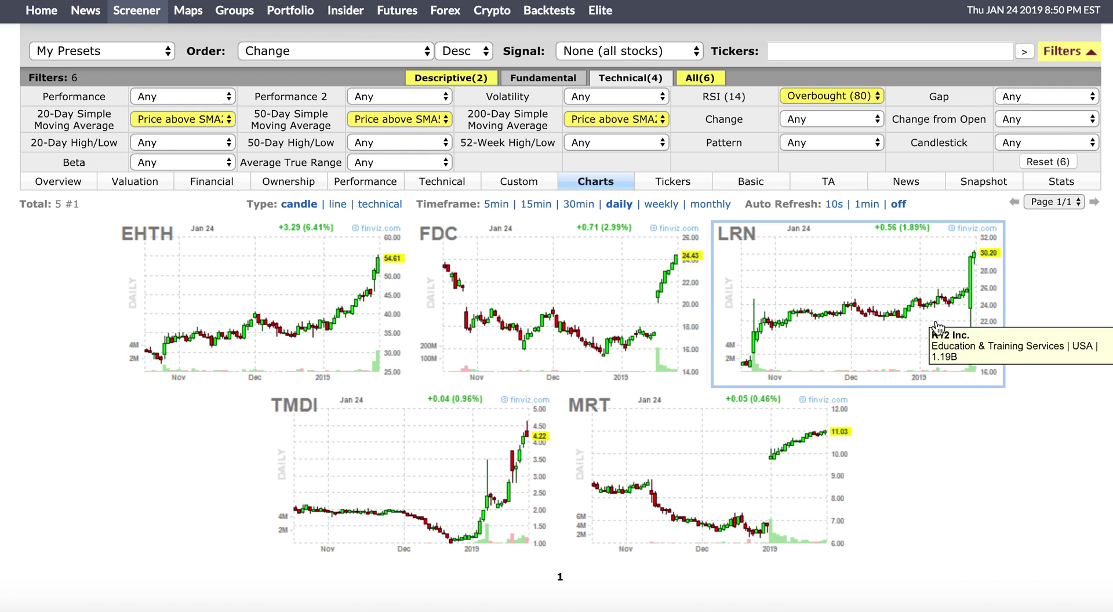
pyautogui.click(872, 98)
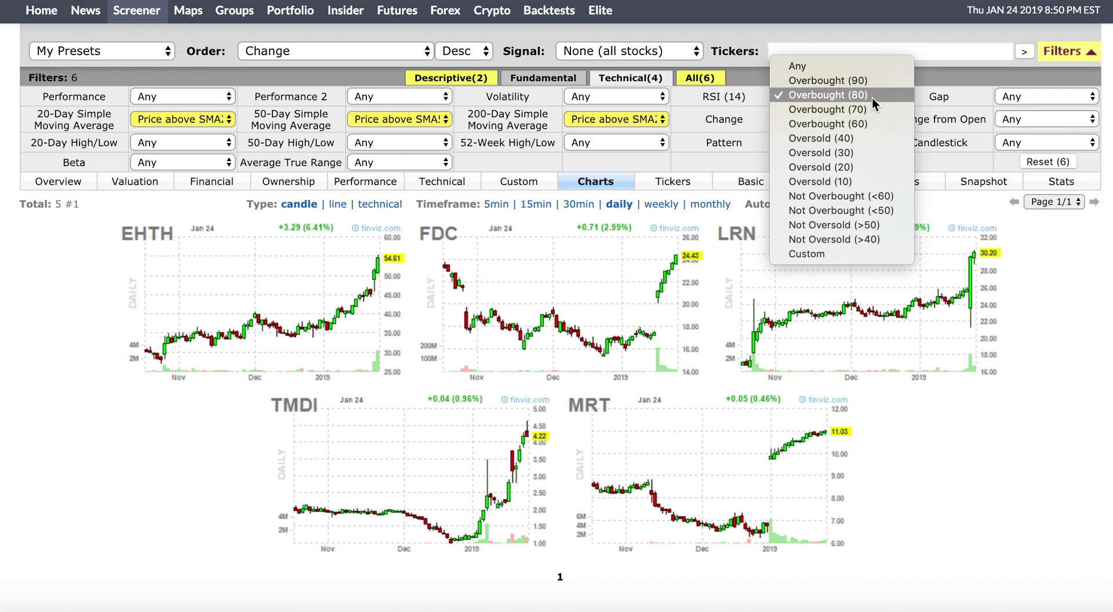
pyautogui.click(875, 82)
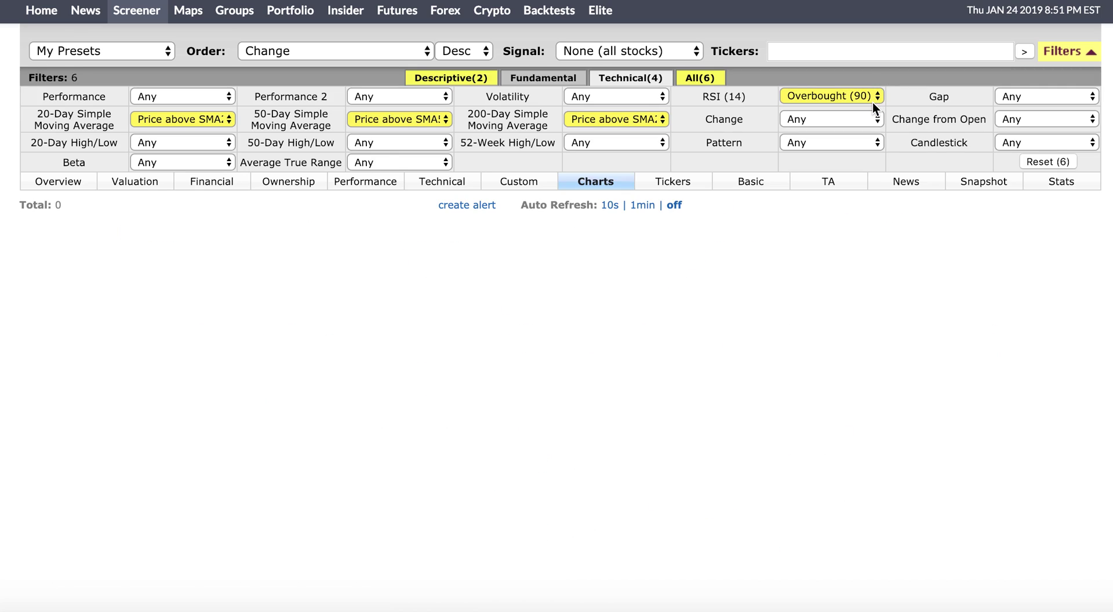
pyautogui.click(872, 99)
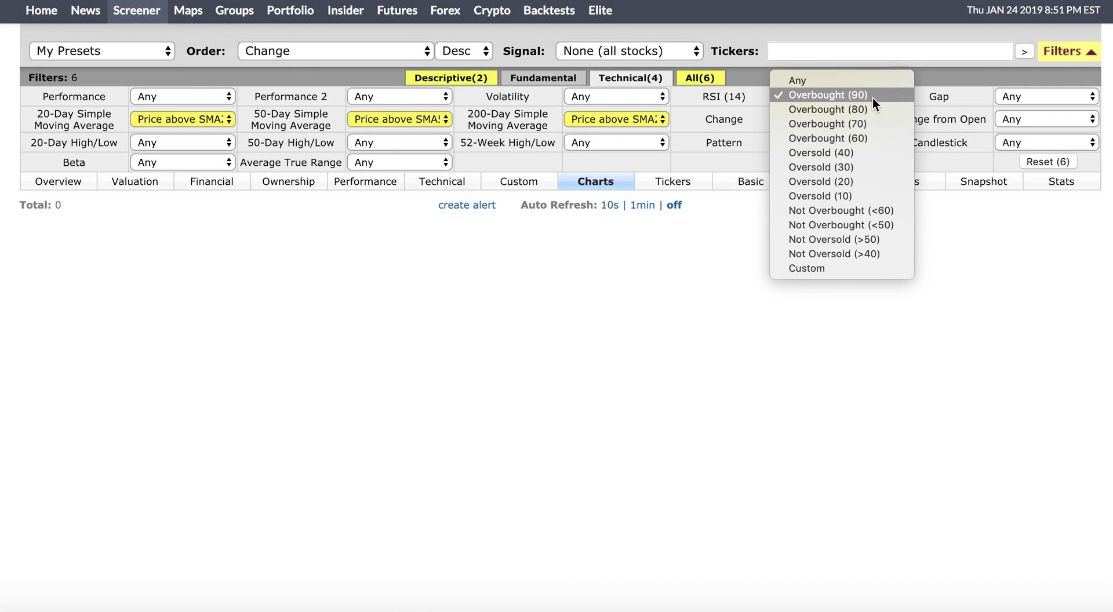
pyautogui.click(867, 110)
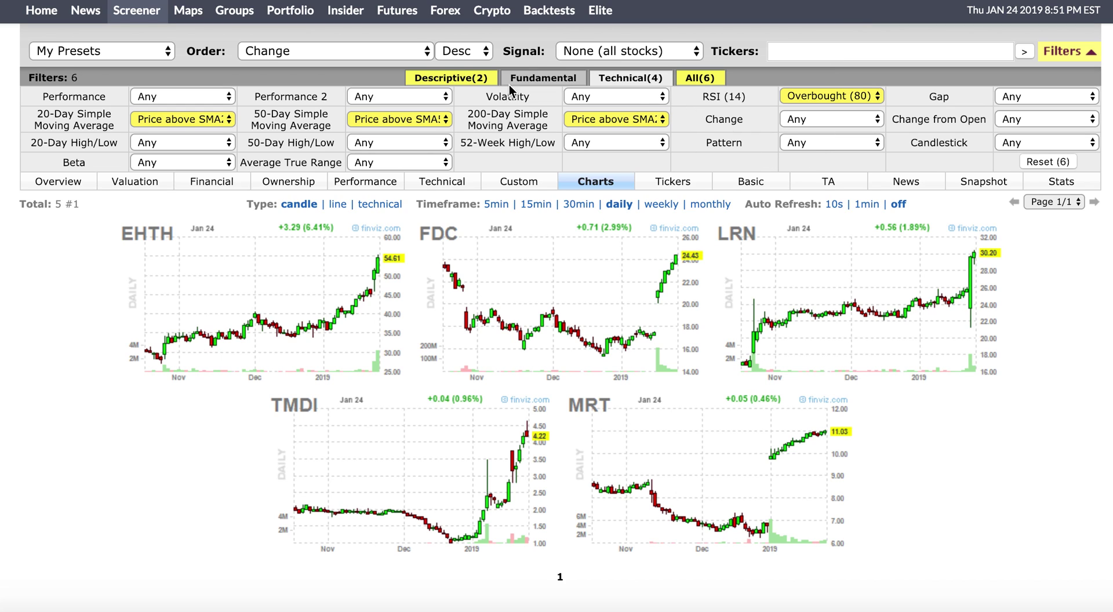
# Retrace the V-shaped reversal sketch on the whiteboard, then return to the screener
pyautogui.hotkey('ctrl', 'Tab')
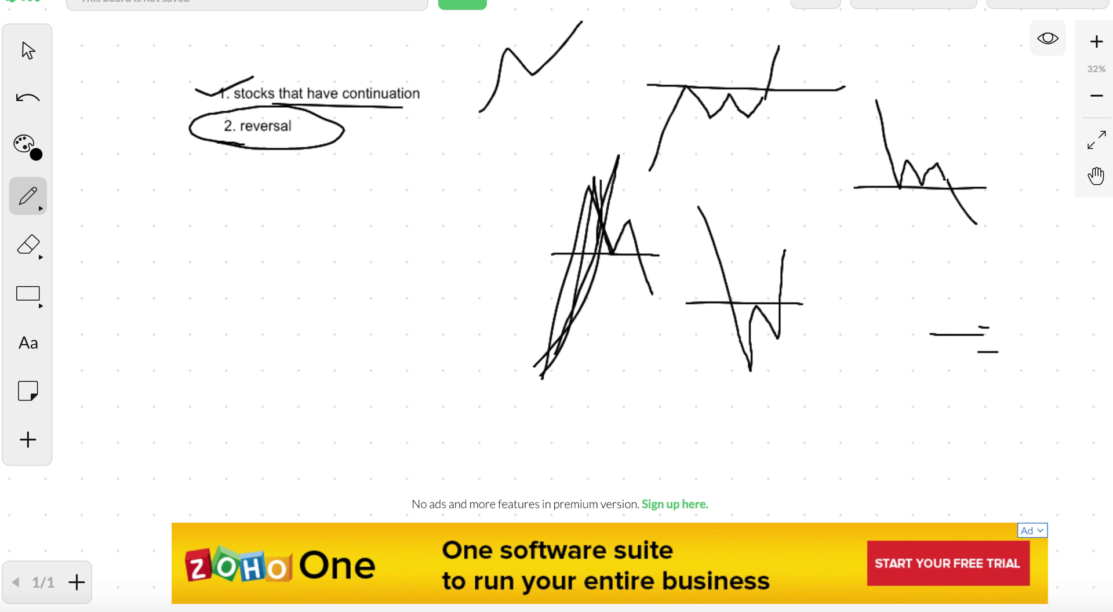
pyautogui.moveTo(713, 237)
pyautogui.mouseDown()
pyautogui.moveTo(775, 340)
pyautogui.moveTo(809, 259)
pyautogui.mouseUp()
pyautogui.hotkey('ctrl', 'shift', 'Tab')
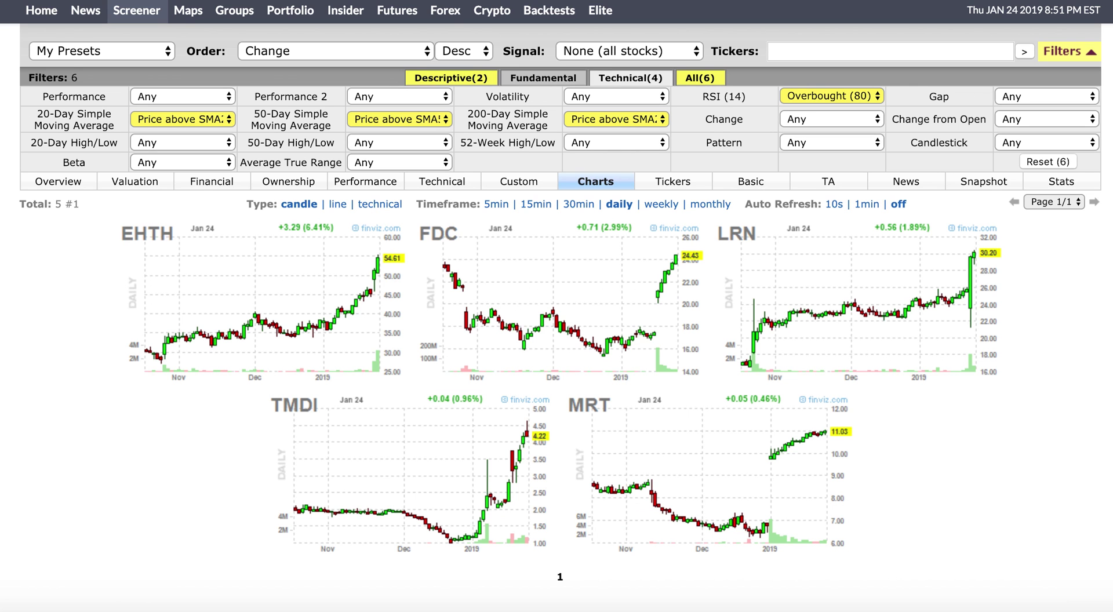
# Flip the 20-, 50- and 200-day SMA filters to Price below
pyautogui.click(180, 119)
pyautogui.click(190, 33)
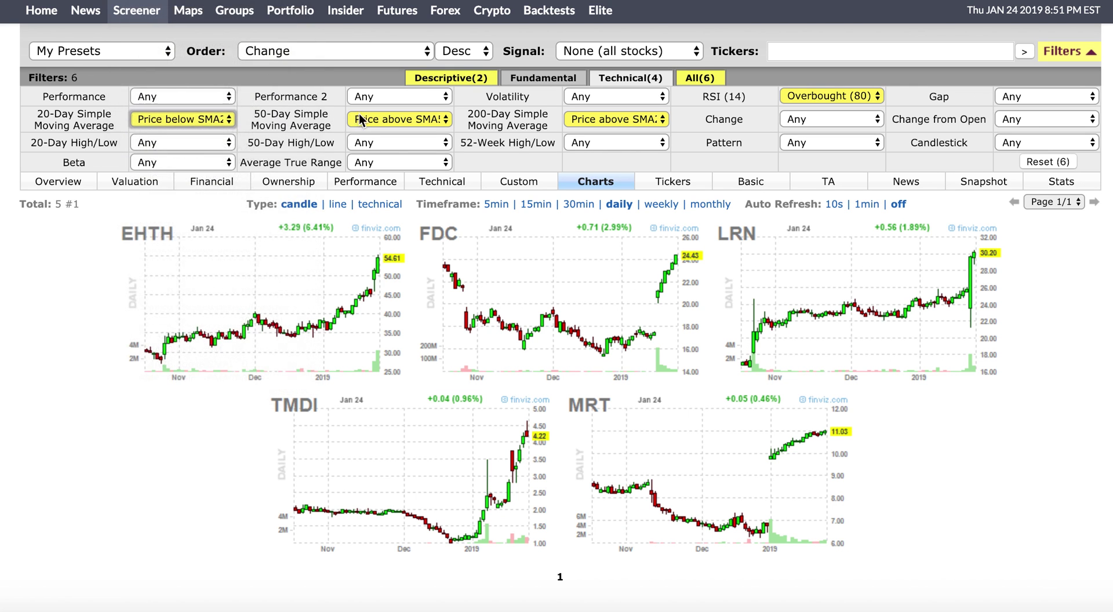
pyautogui.click(394, 120)
pyautogui.click(397, 34)
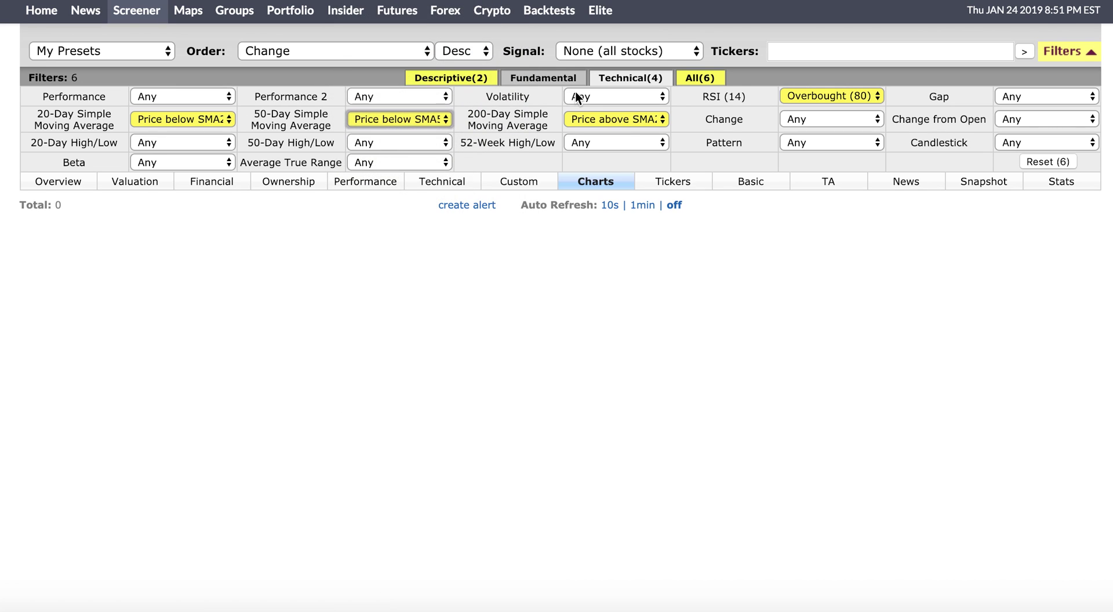
pyautogui.click(625, 120)
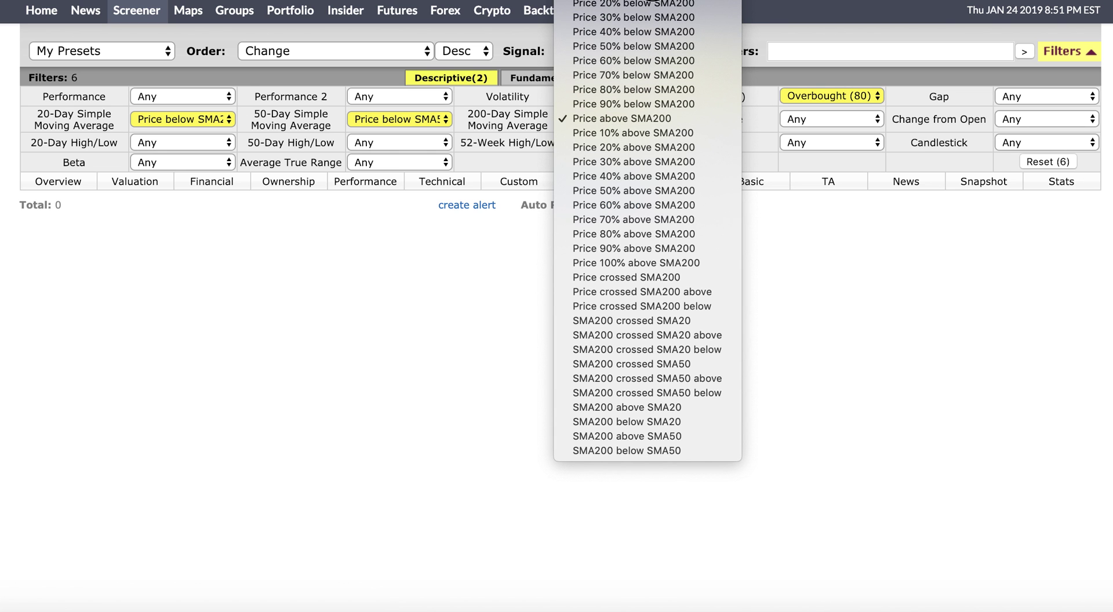
pyautogui.click(625, 3)
# Set RSI (14) to Oversold (20) after first trying Oversold (10), leaving only CEI
pyautogui.click(832, 96)
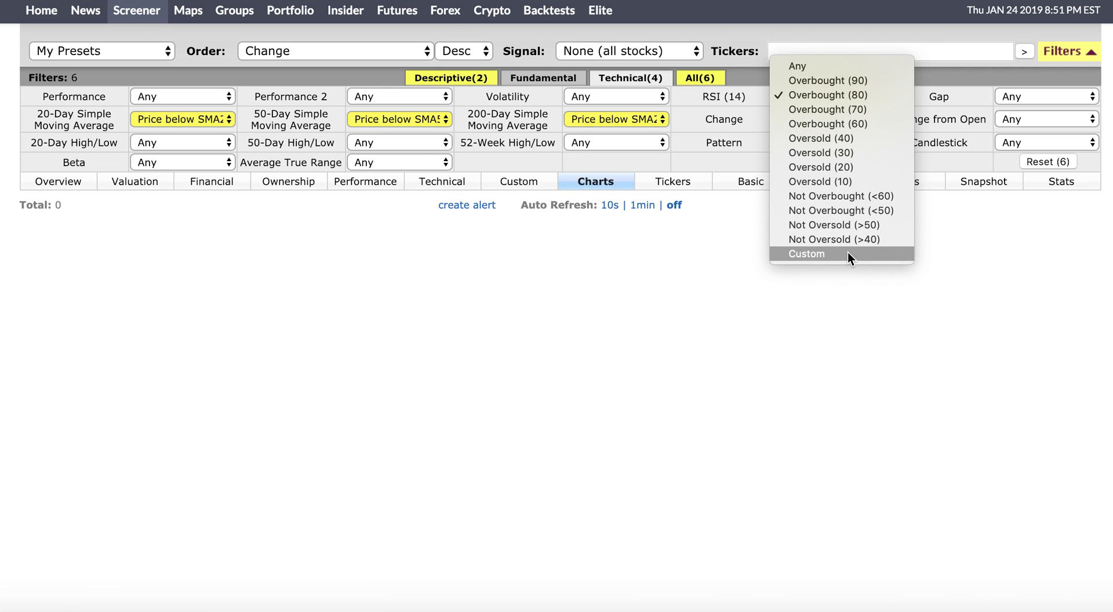
pyautogui.click(841, 183)
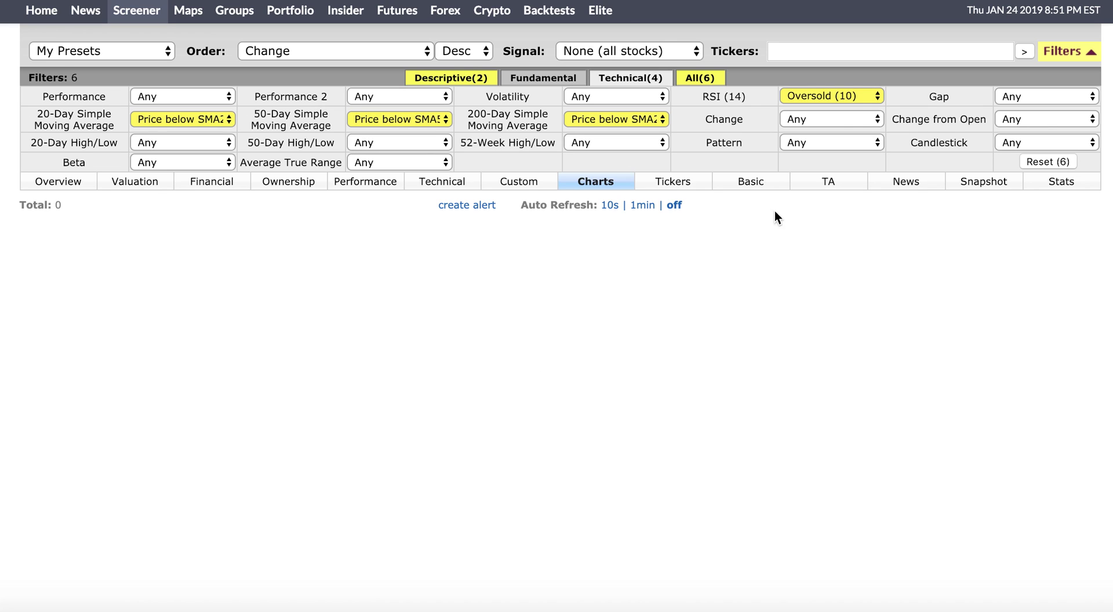
pyautogui.click(861, 95)
pyautogui.click(861, 81)
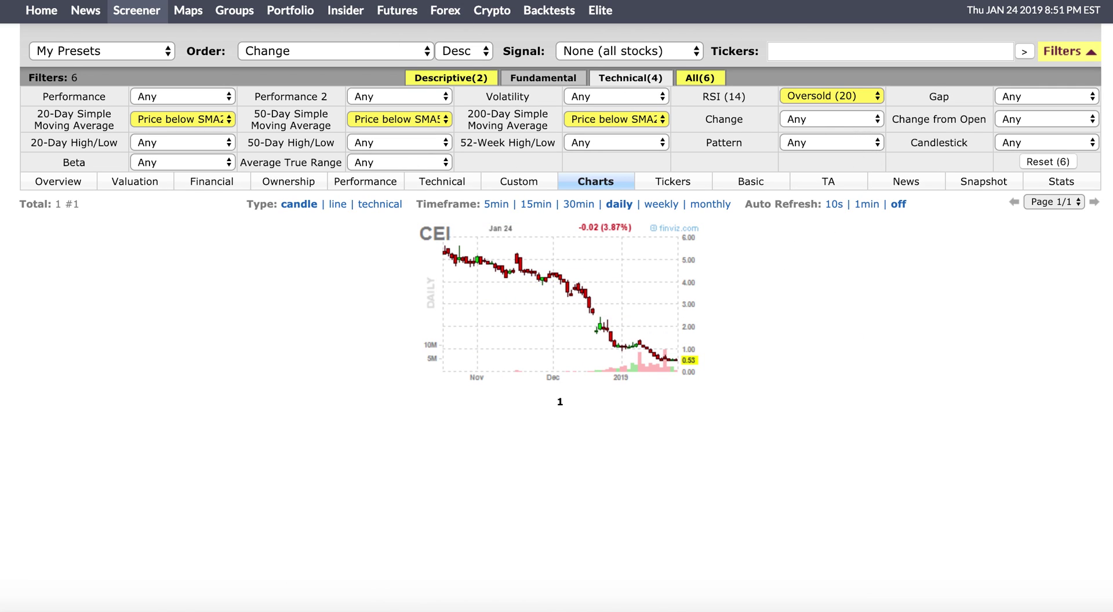
# On the whiteboard, draw a rising stroke and a falling stroke for new double-top and plunge-and-bounce shapes
pyautogui.hotkey('ctrl', 'Tab')
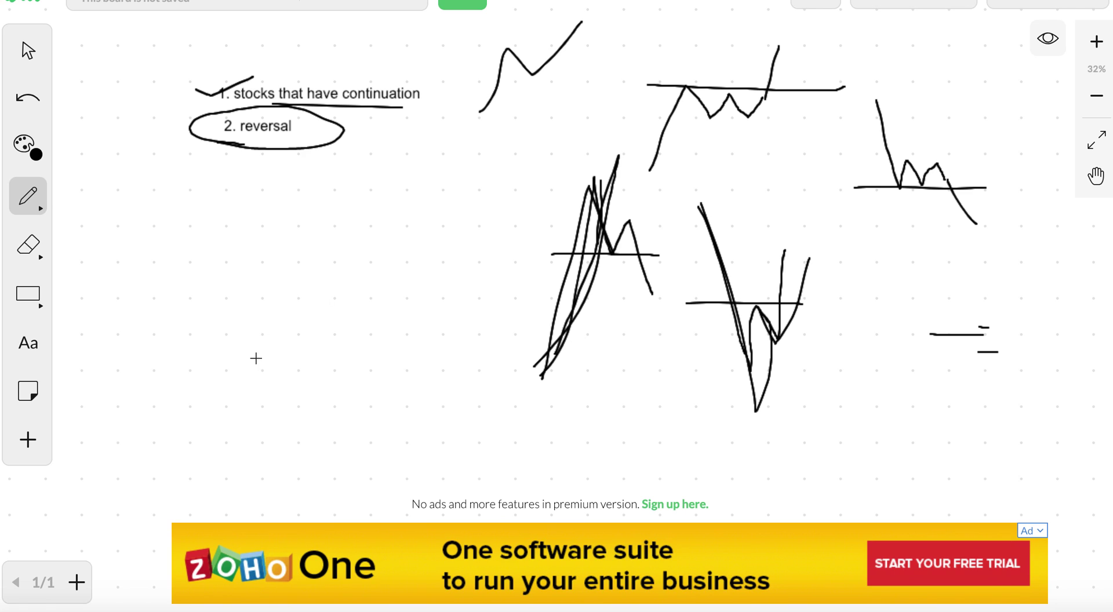
pyautogui.moveTo(252, 370)
pyautogui.mouseDown()
pyautogui.moveTo(284, 255)
pyautogui.moveTo(338, 337)
pyautogui.mouseUp()
pyautogui.moveTo(374, 293); pyautogui.dragTo(396, 392)
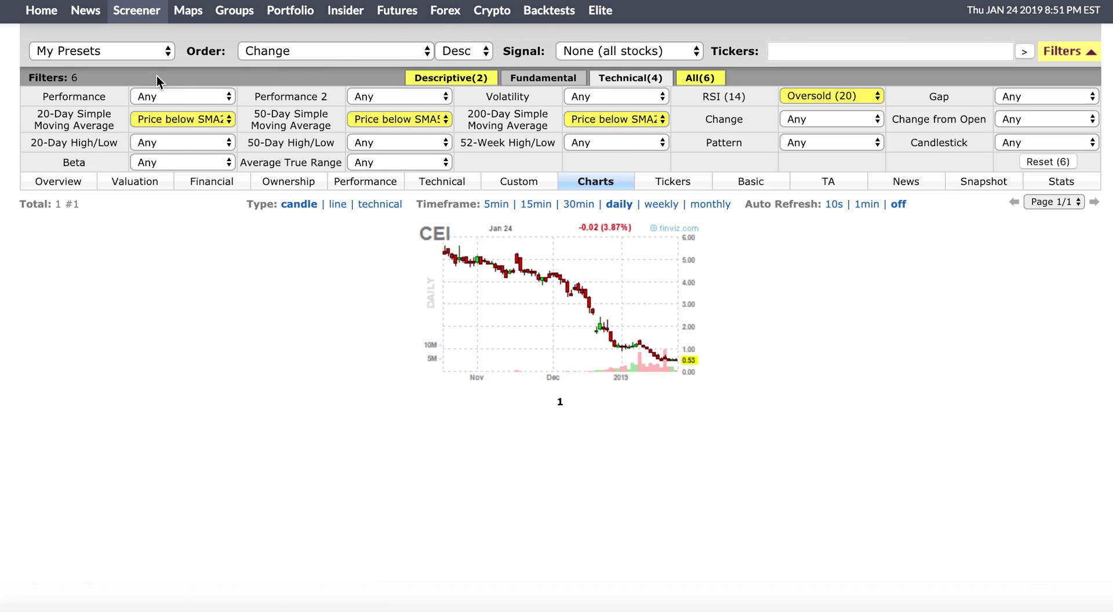
# From the Finviz home page, look up PCG and review its quote and chart
pyautogui.click(127, 10)
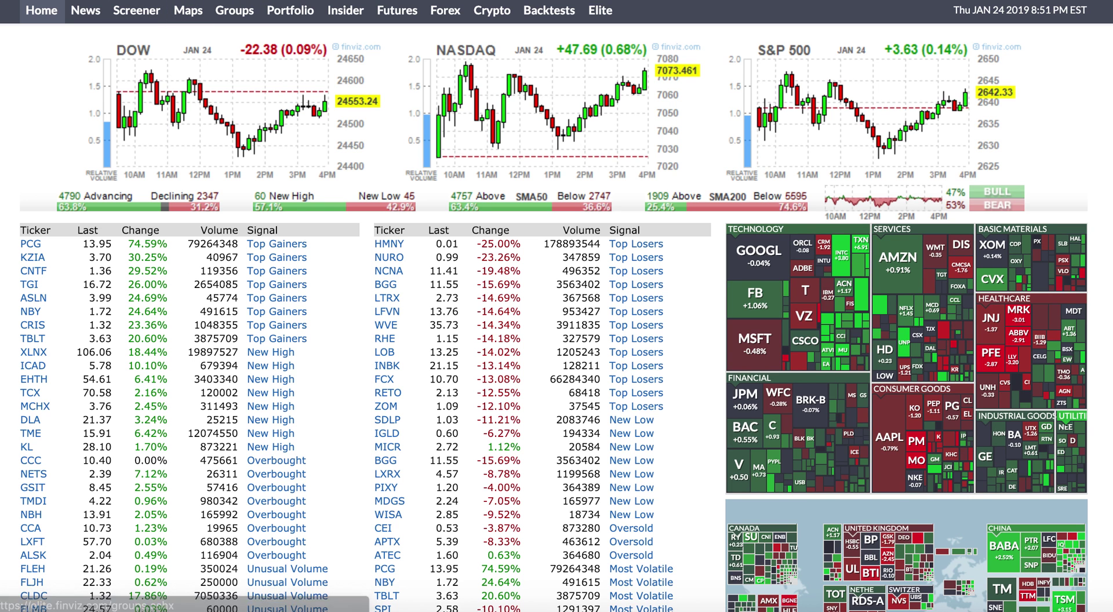
pyautogui.write('PCG')
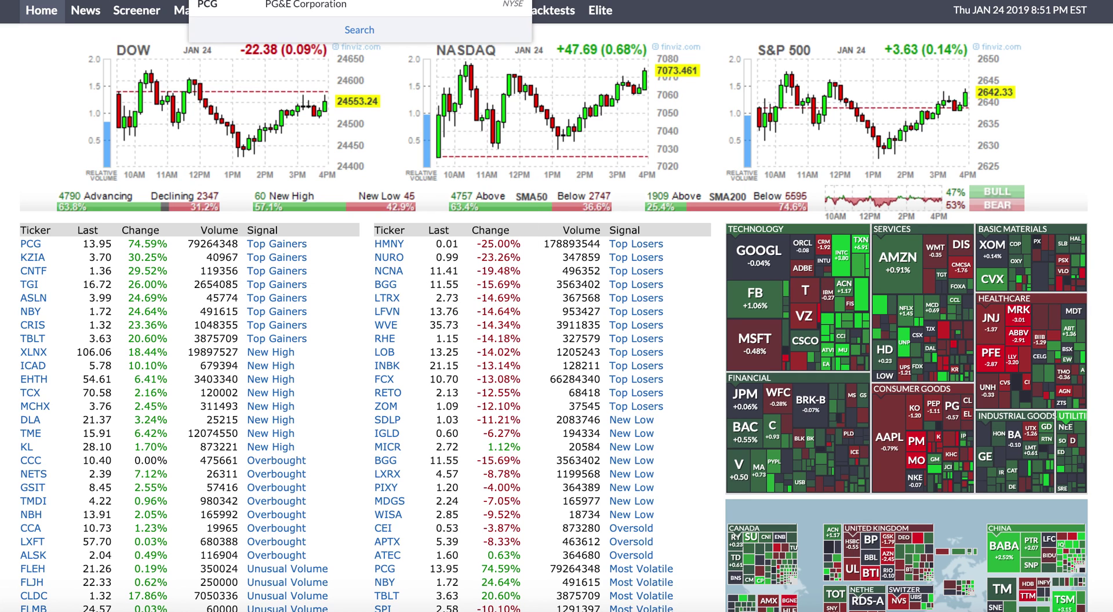
pyautogui.press('Return')
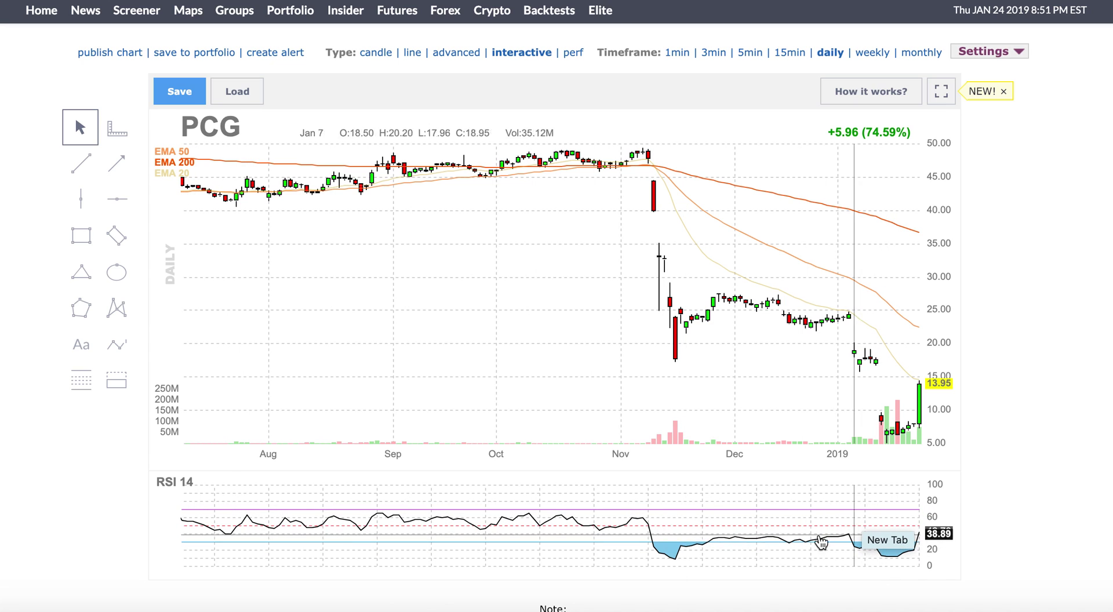
pyautogui.scroll(-1, 991, 455)
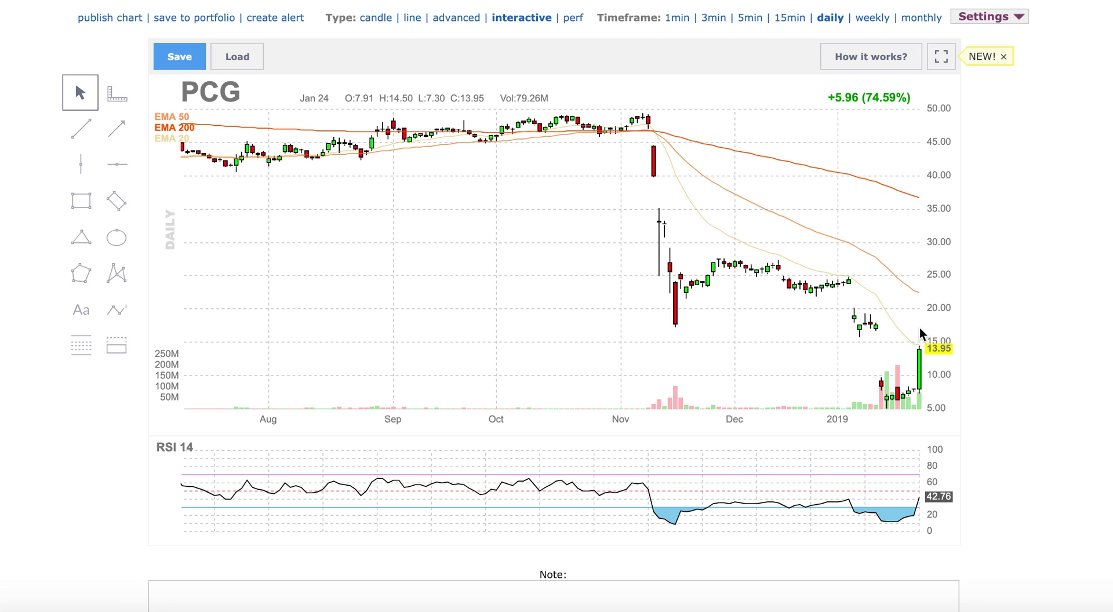
pyautogui.scroll(1, 355, 142)
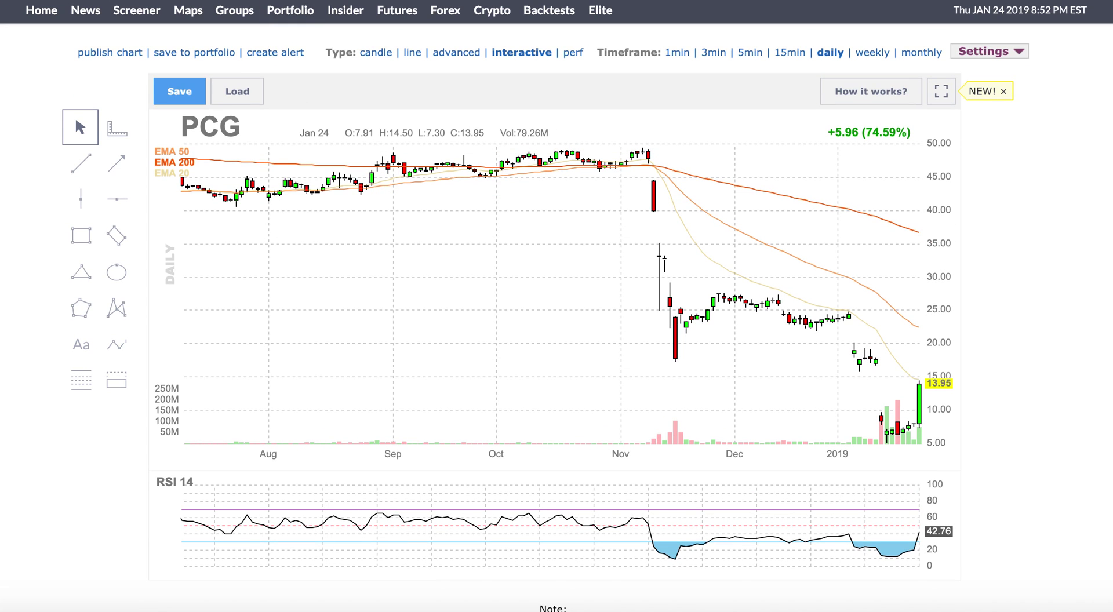
# Load the MBOT daily chart and mark continuation and reversal notes on it
pyautogui.write('MBOT')
pyautogui.press('Return')
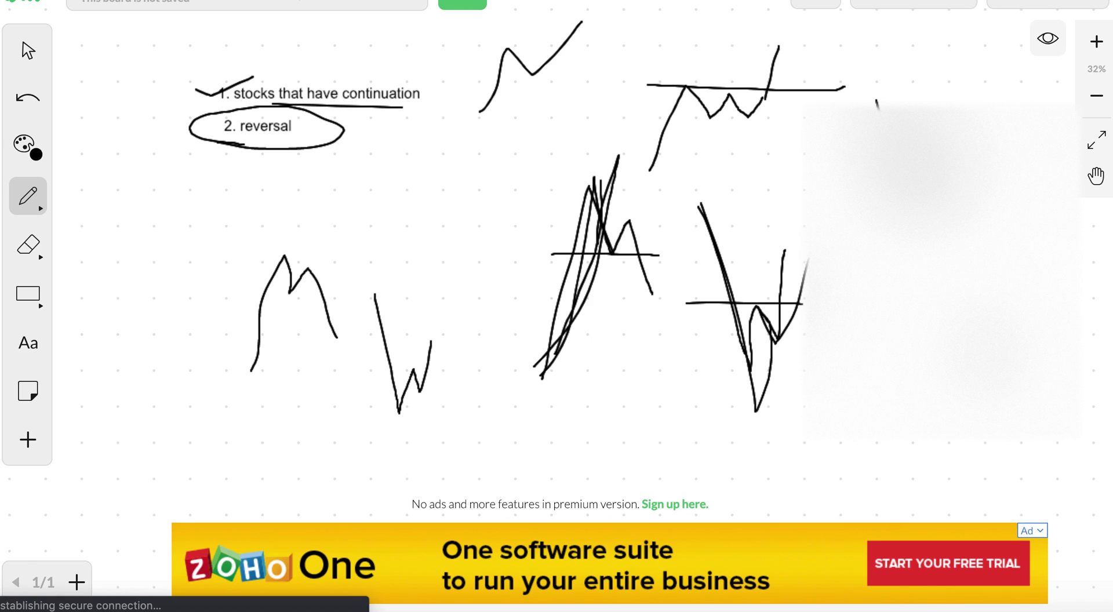
pyautogui.moveTo(253, 108); pyautogui.dragTo(403, 141)
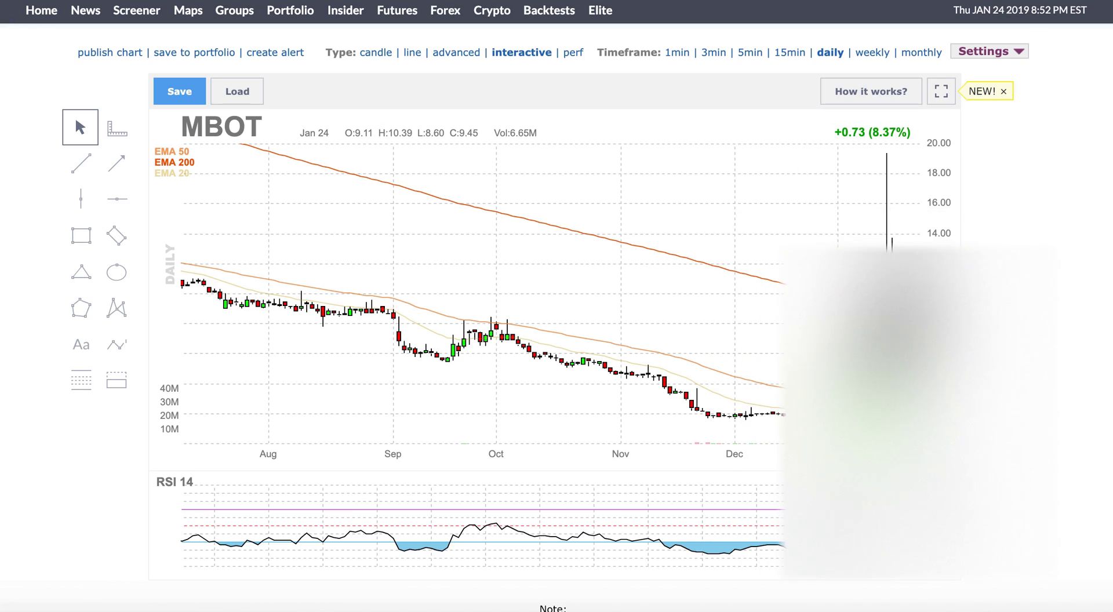